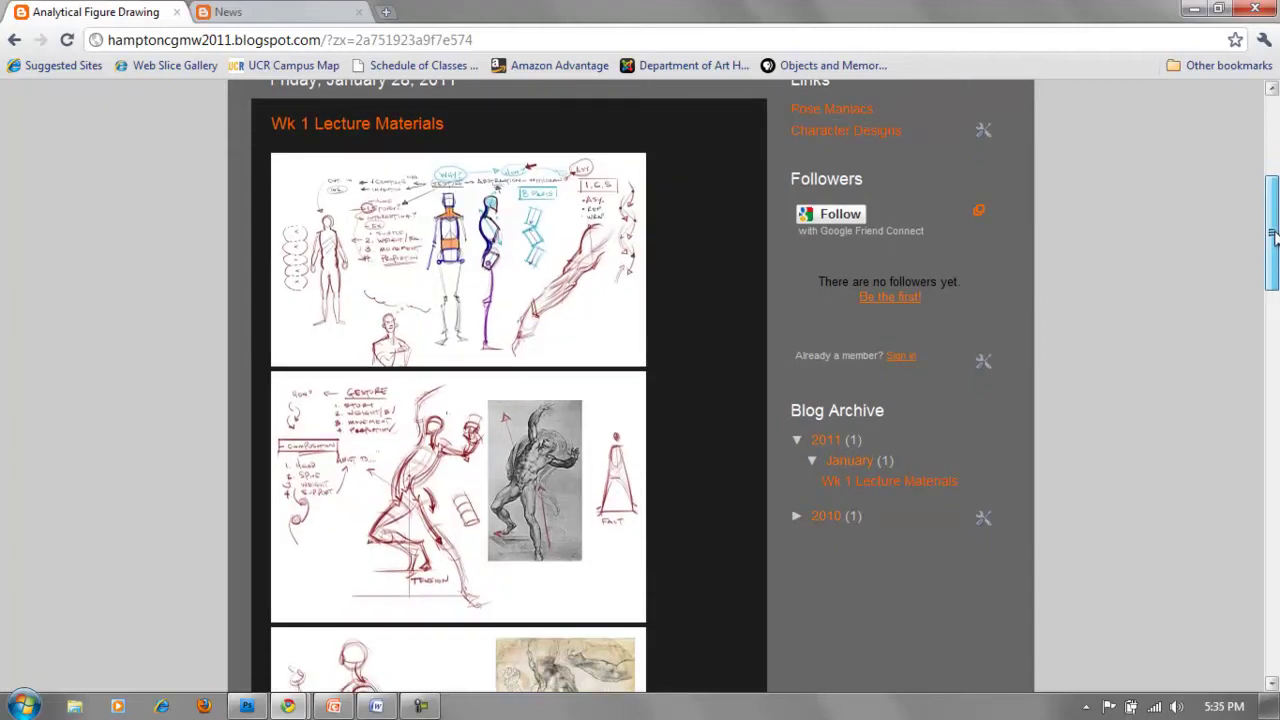
Look through the Wk 1 Lecture Materials drawings, the links and the header on the Analytical Figure Drawing blog.
{"action": "left_click_drag", "start_coordinate": [1274, 235], "coordinate": [1274, 230]}
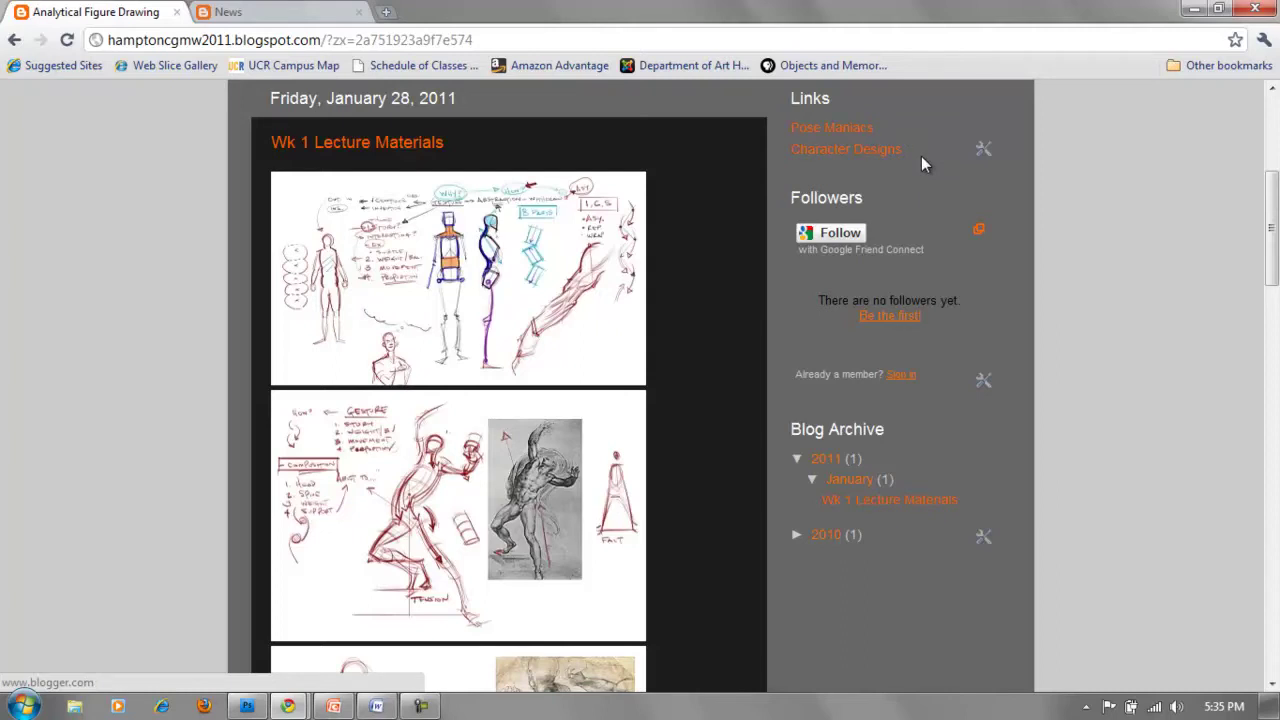
{"action": "left_click_drag", "start_coordinate": [1271, 209], "coordinate": [1275, 225]}
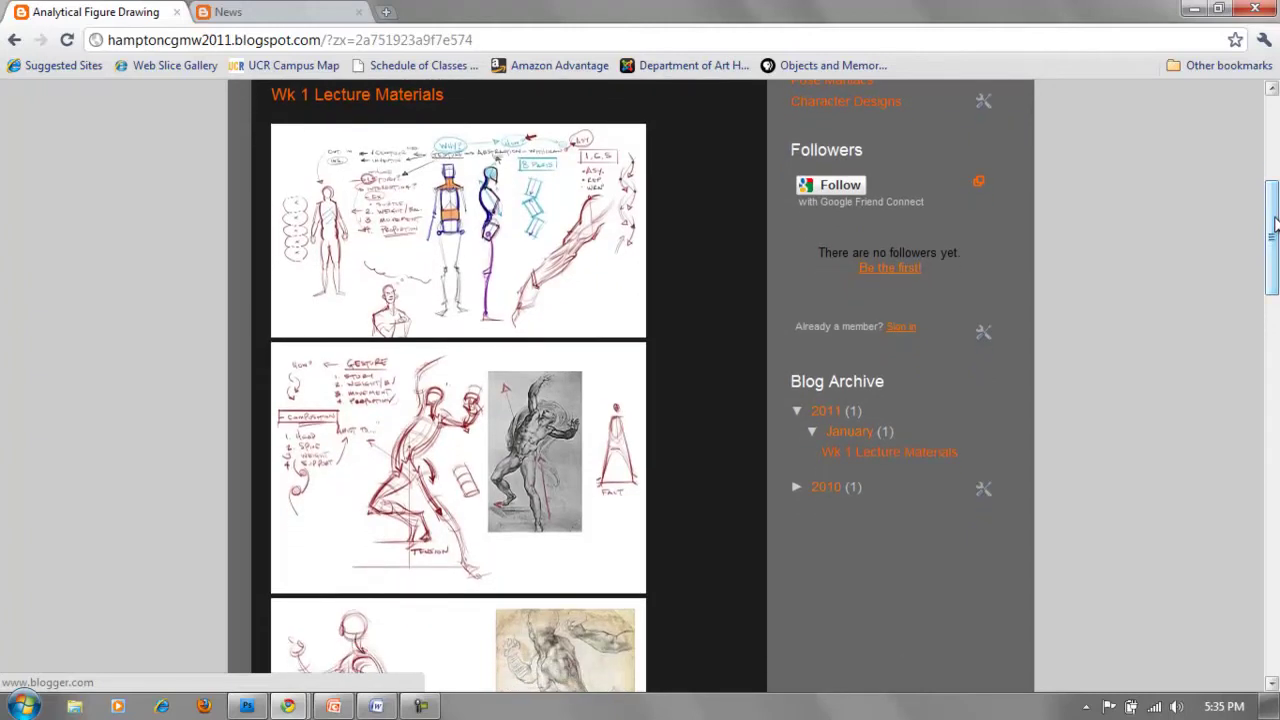
{"action": "left_click_drag", "start_coordinate": [1275, 218], "coordinate": [1277, 403]}
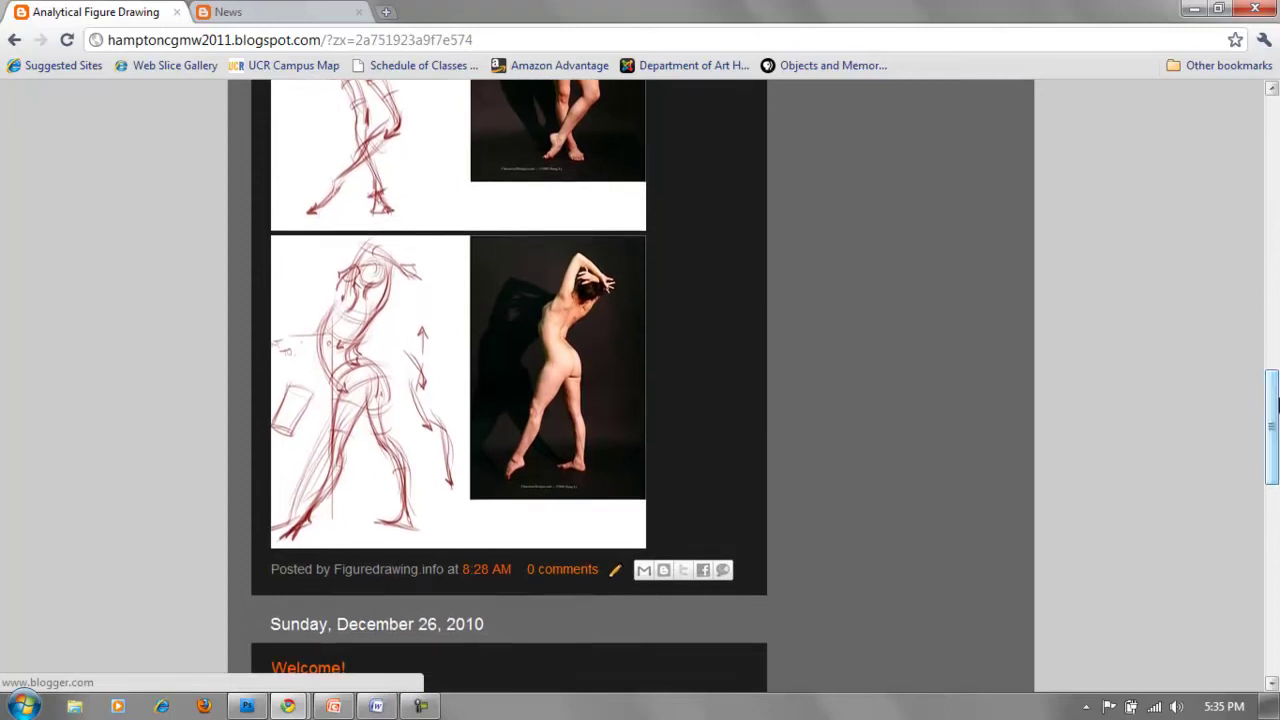
{"action": "mouse_move", "coordinate": [1277, 403]}
{"action": "left_mouse_down"}
{"action": "mouse_move", "coordinate": [1277, 558]}
{"action": "mouse_move", "coordinate": [1277, 140]}
{"action": "left_mouse_up"}
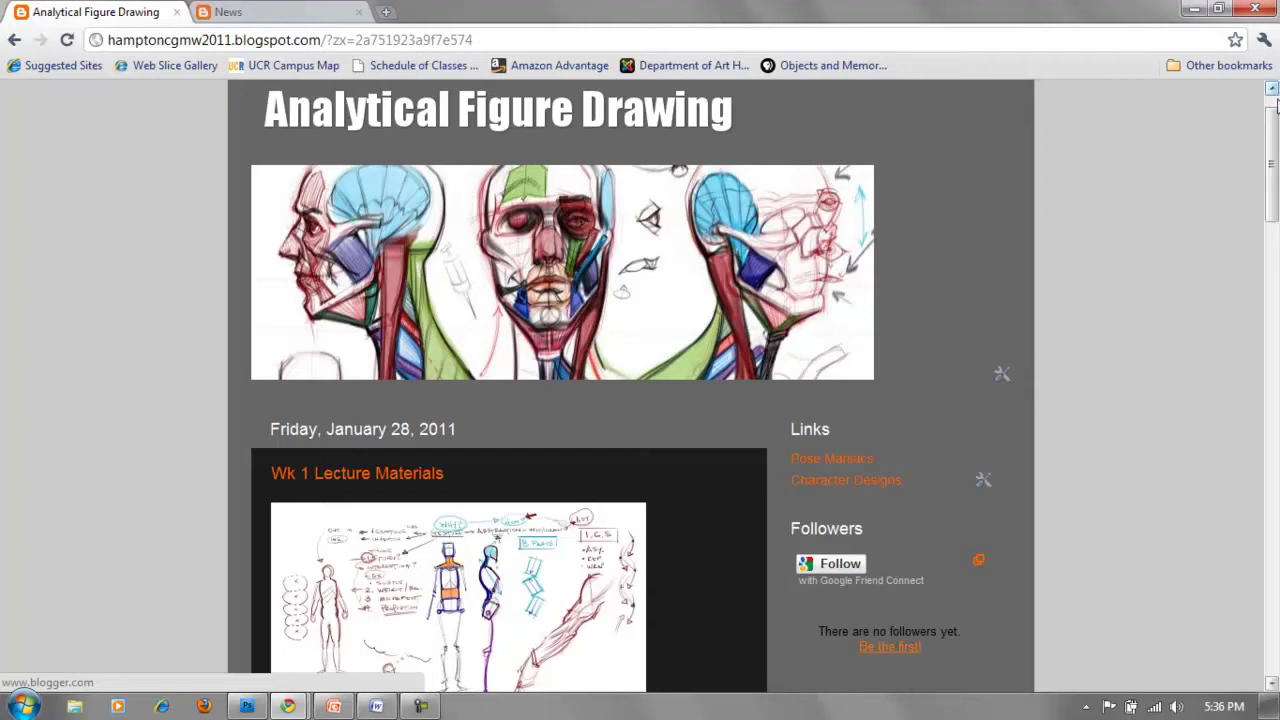
{"action": "left_click_drag", "start_coordinate": [1276, 148], "coordinate": [1275, 157]}
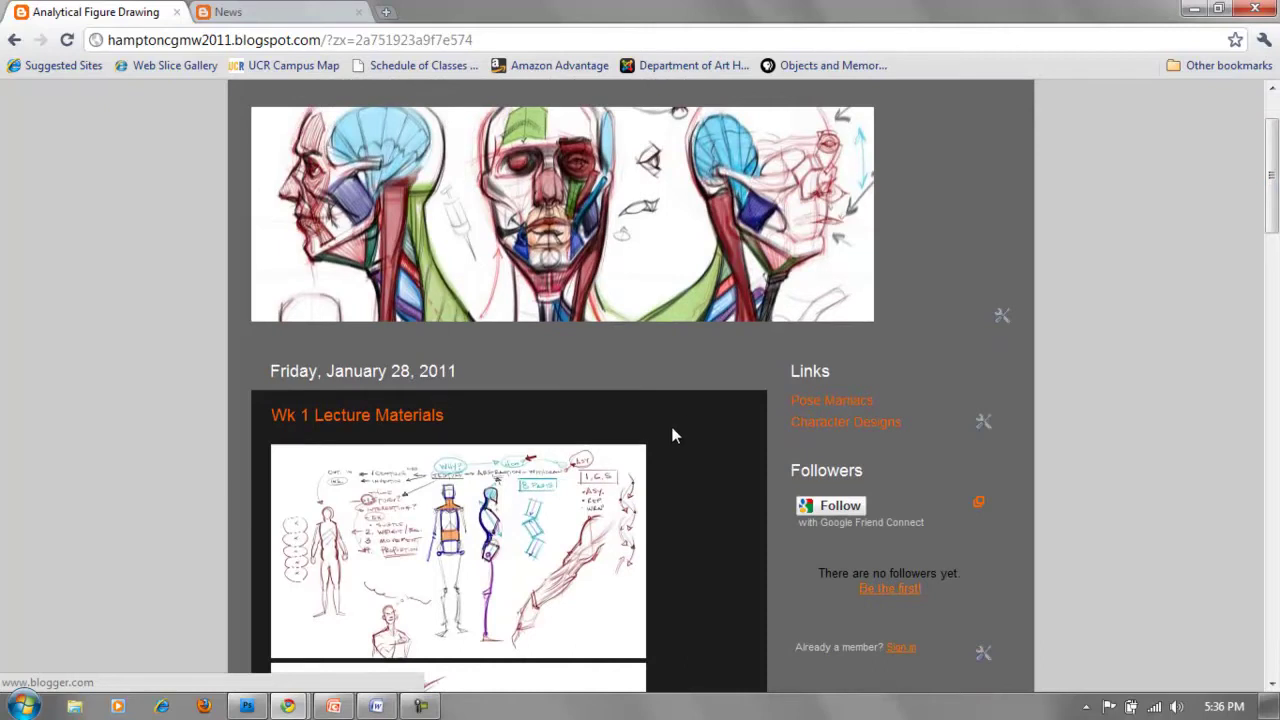
Switch to the CGMW.docx course outline in Word and read through the descriptions and the Week 1 to Week 8 entries.
{"action": "left_click", "coordinate": [377, 706]}
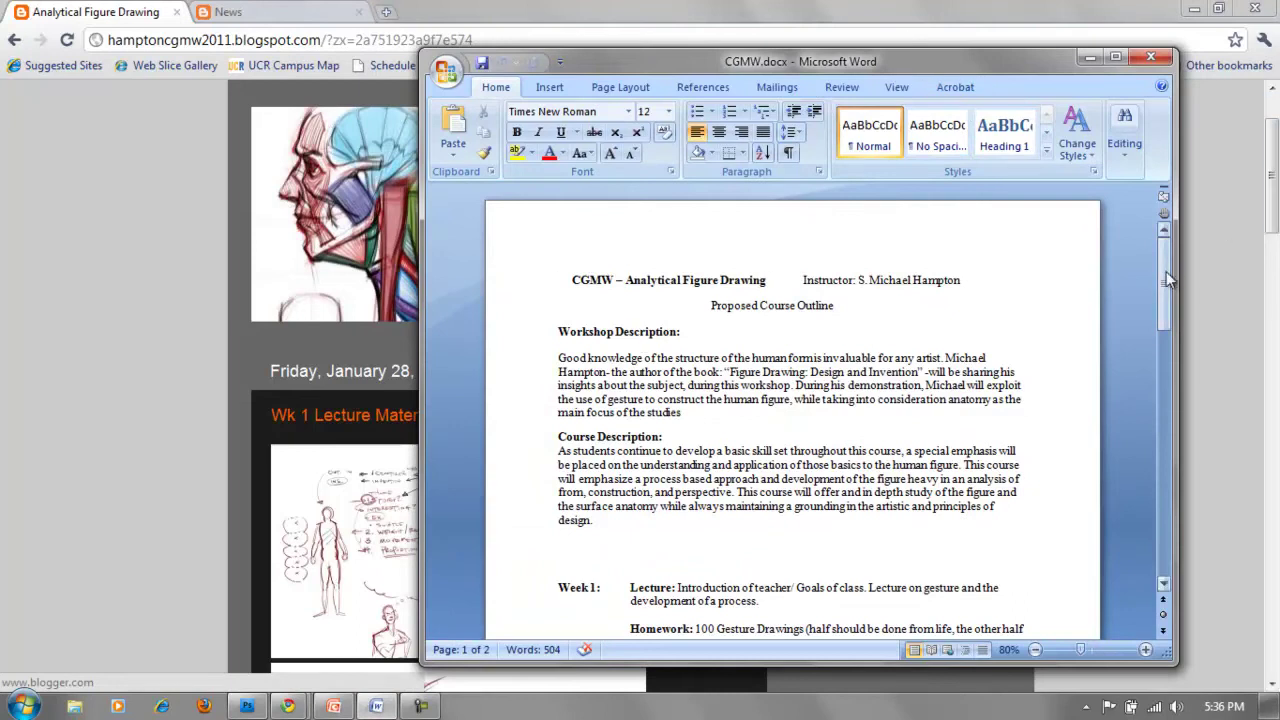
{"action": "left_click_drag", "start_coordinate": [1165, 257], "coordinate": [1167, 270]}
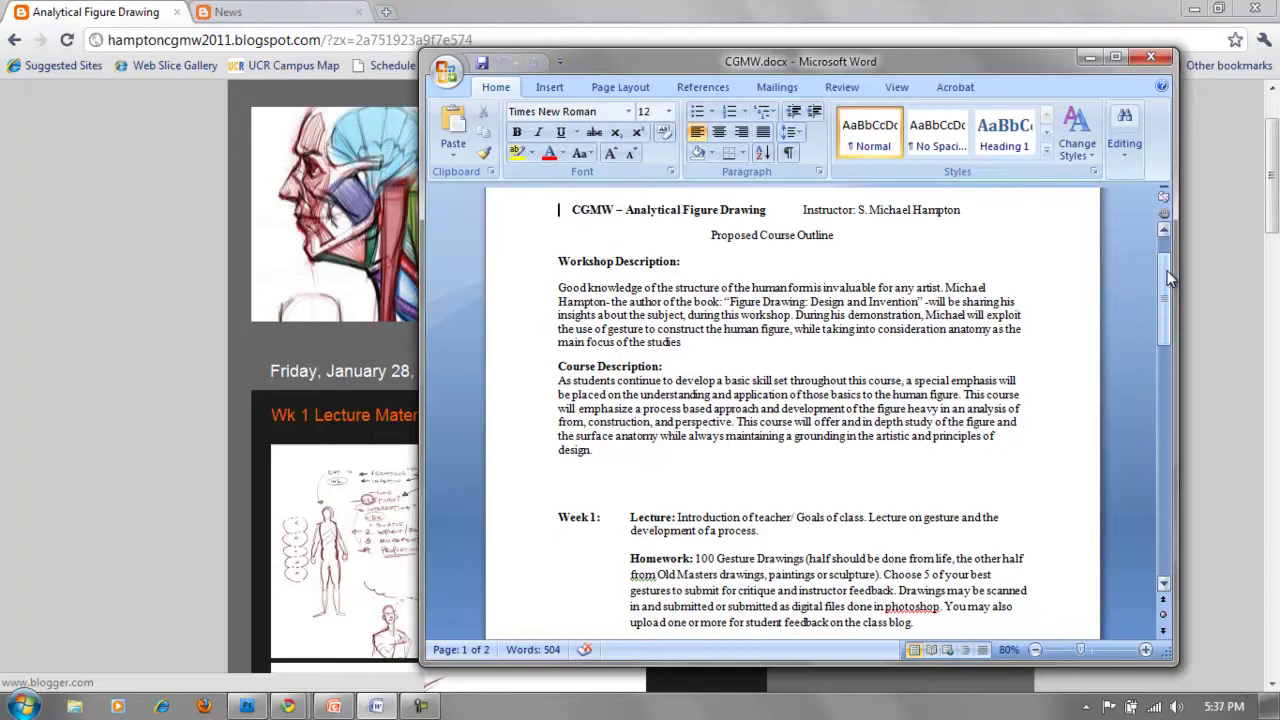
{"action": "left_click_drag", "start_coordinate": [1170, 280], "coordinate": [1170, 315]}
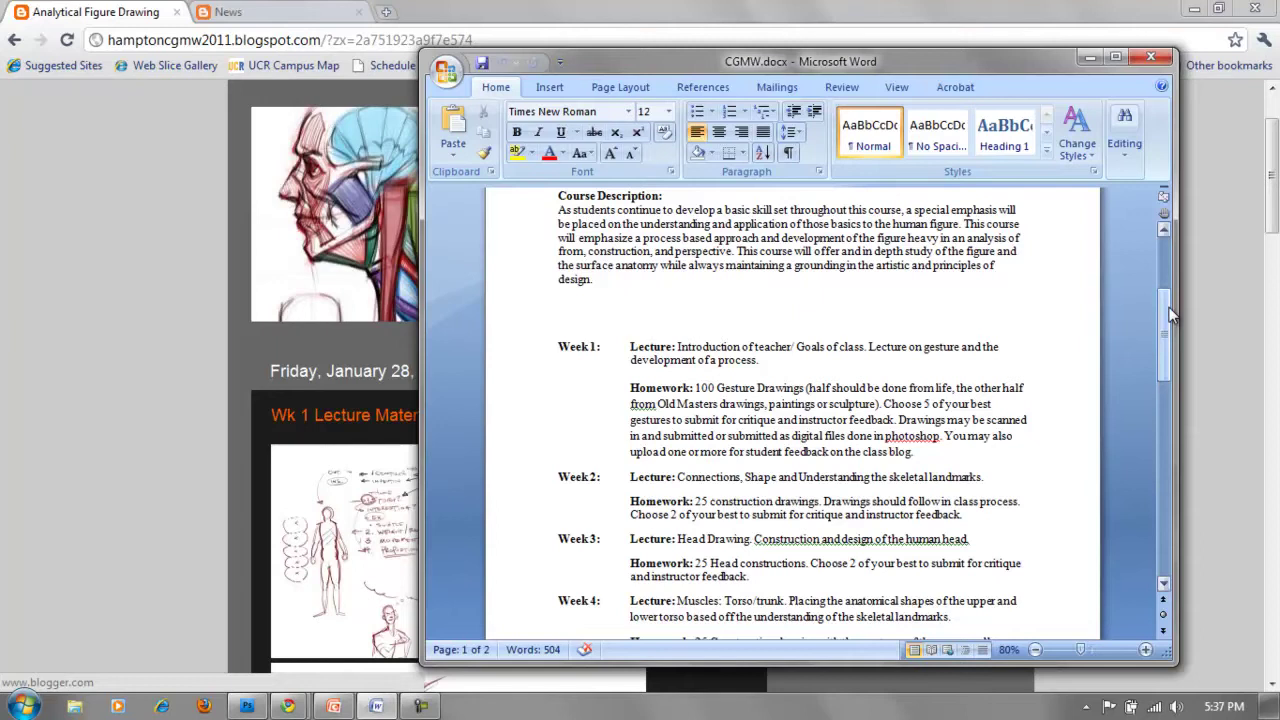
{"action": "left_click_drag", "start_coordinate": [1170, 314], "coordinate": [1180, 334]}
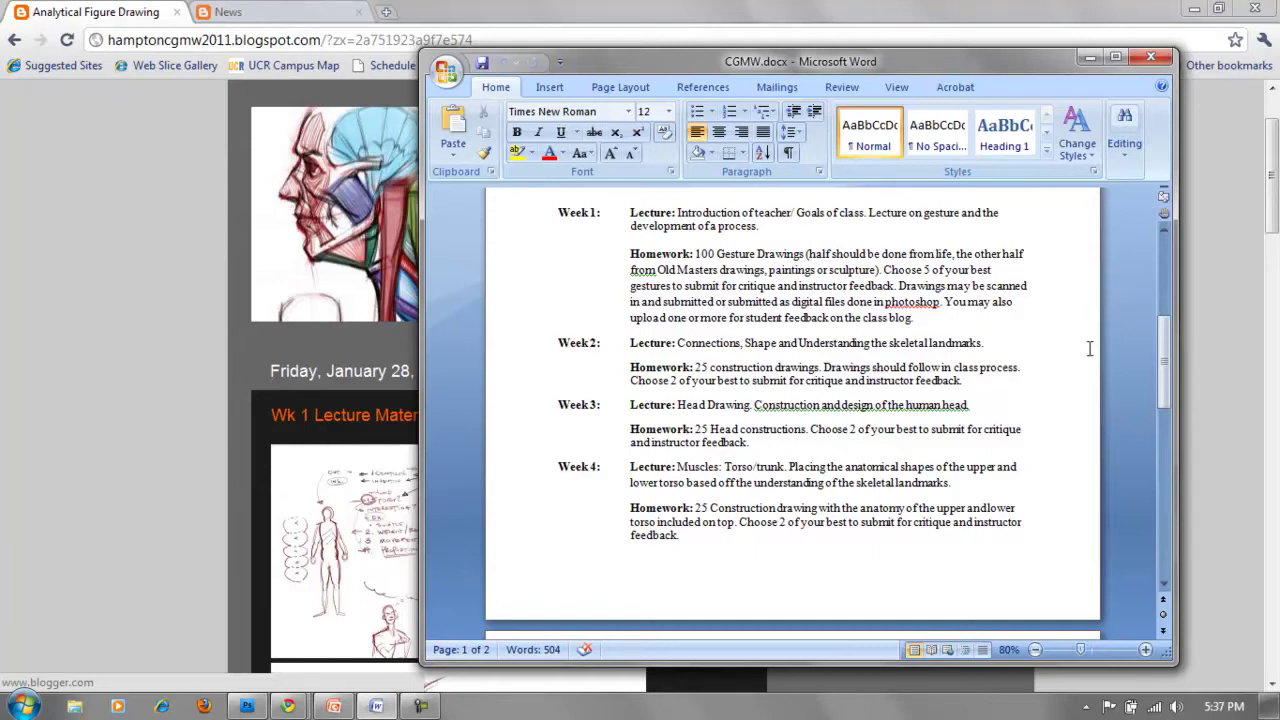
{"action": "left_click_drag", "start_coordinate": [1166, 335], "coordinate": [1172, 384]}
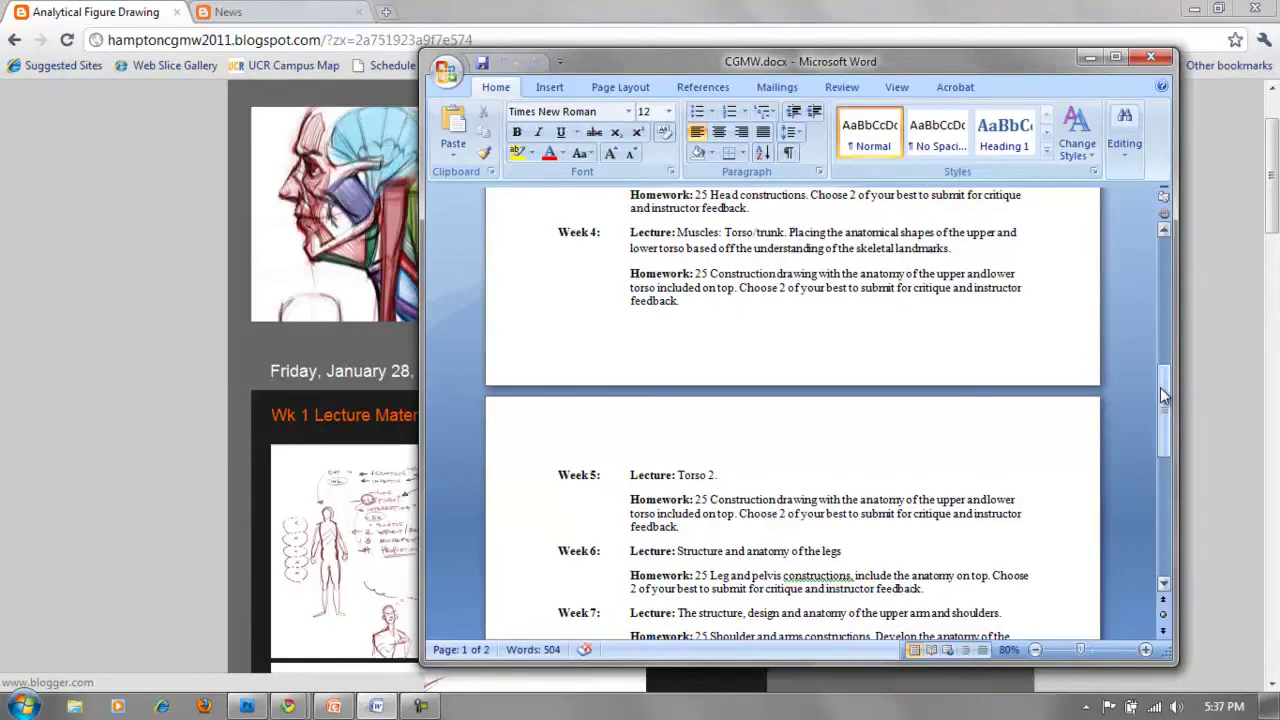
{"action": "left_click_drag", "start_coordinate": [1170, 400], "coordinate": [1170, 460]}
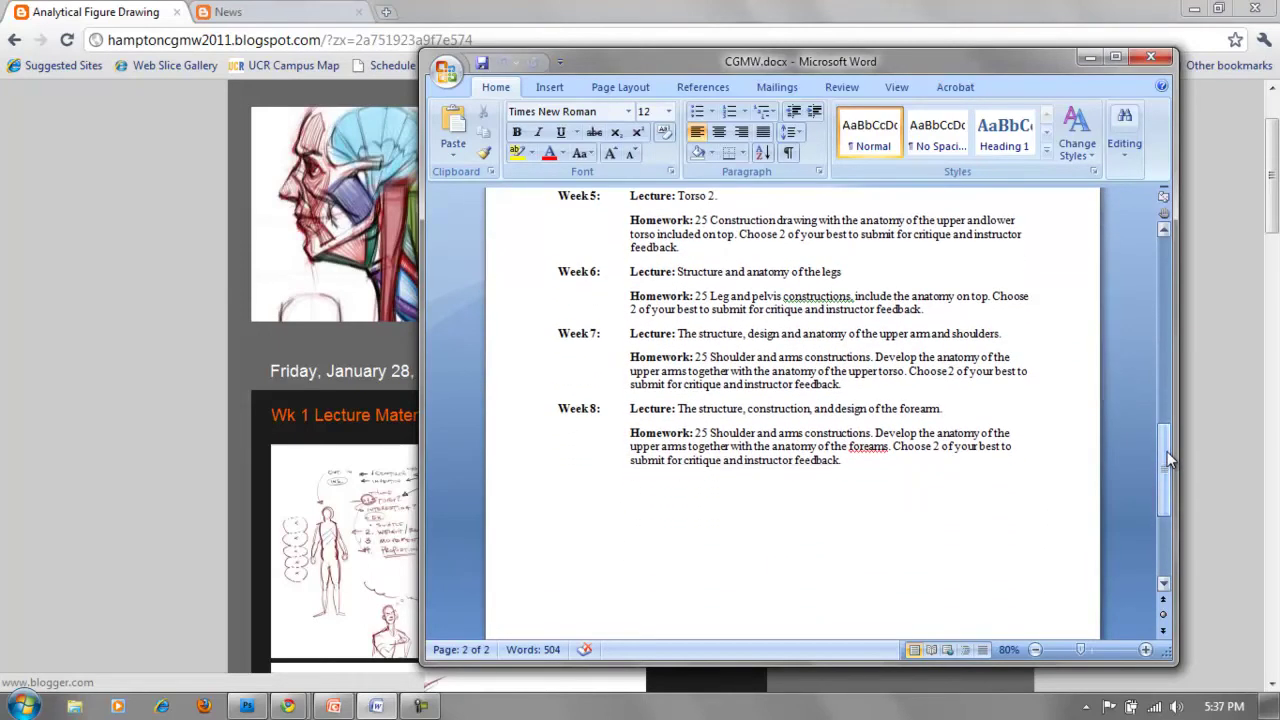
{"action": "left_click_drag", "start_coordinate": [1167, 451], "coordinate": [1179, 417]}
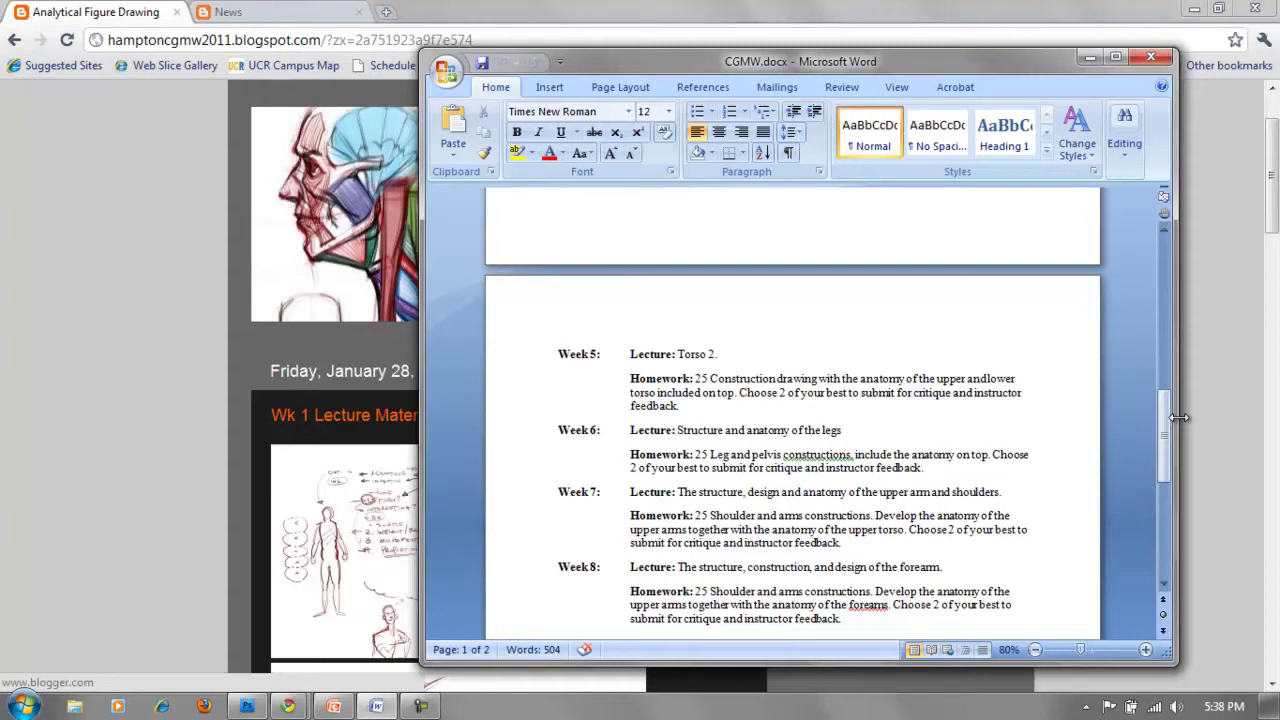
Return to the Week 1 homework and briefly highlight "Choose 5 of your best" in its text.
{"action": "left_click_drag", "start_coordinate": [1172, 443], "coordinate": [1185, 353]}
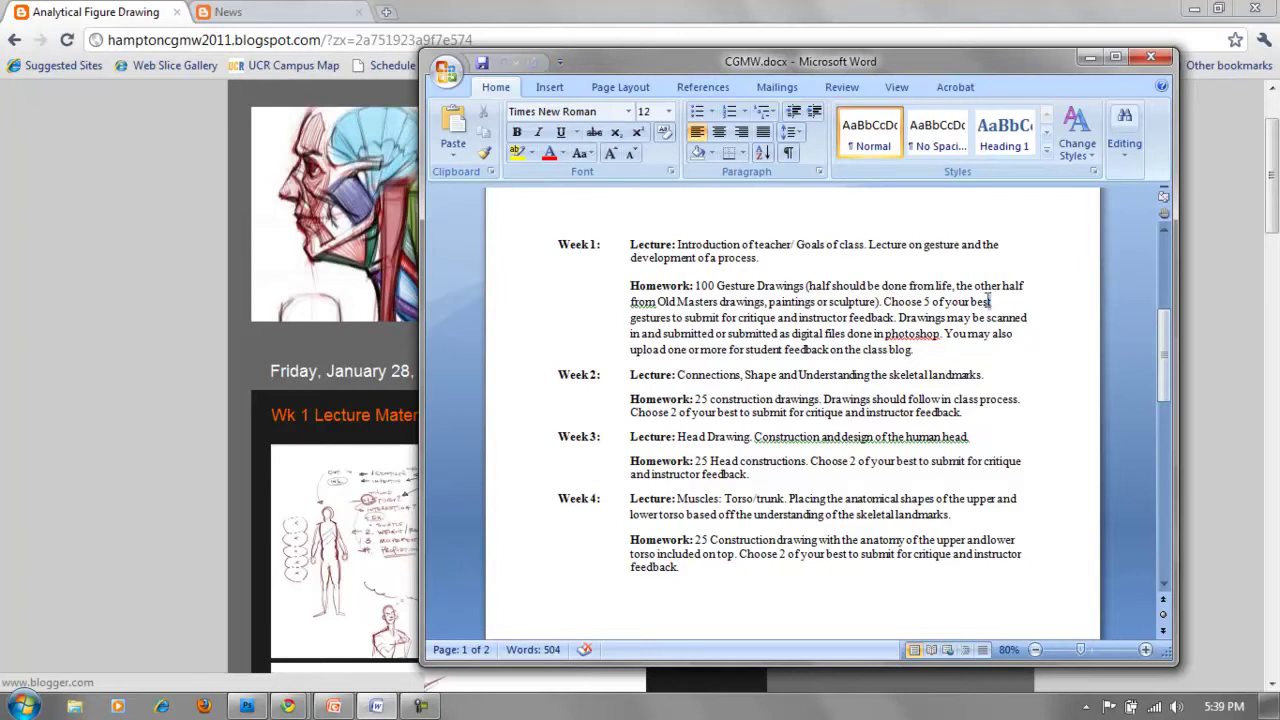
{"action": "left_click_drag", "start_coordinate": [991, 302], "coordinate": [884, 302]}
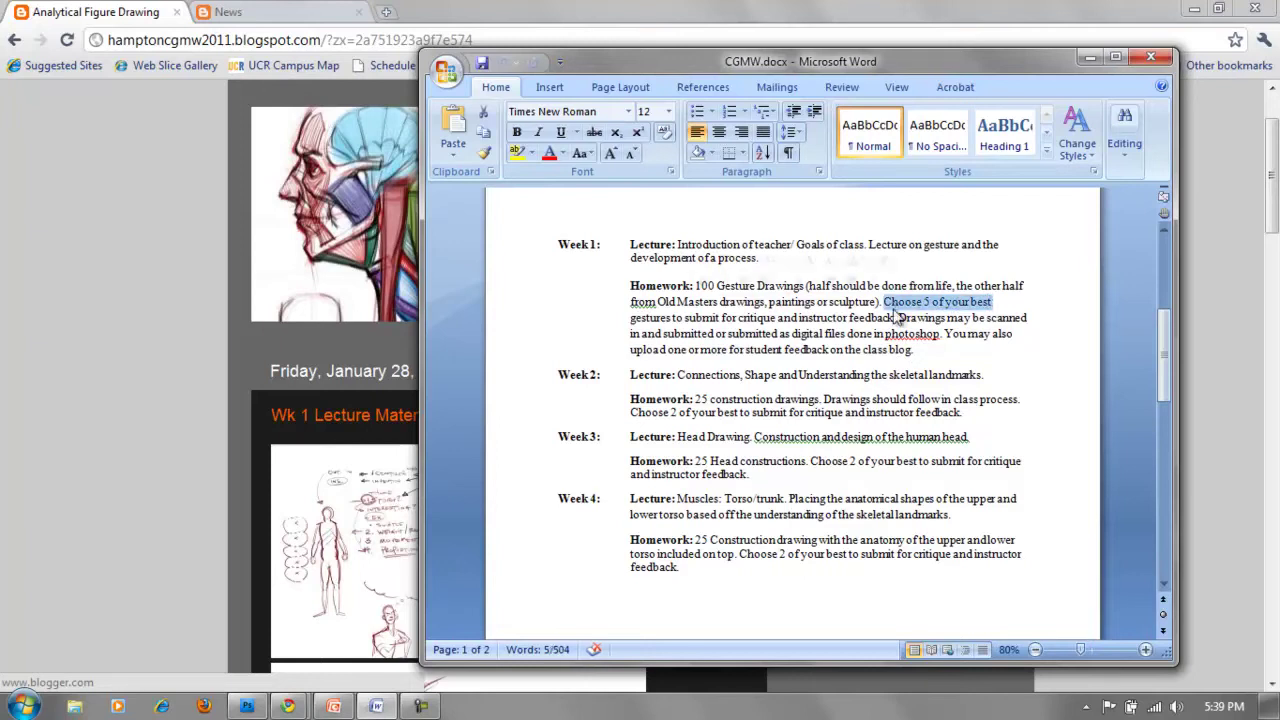
{"action": "left_click", "coordinate": [1010, 358]}
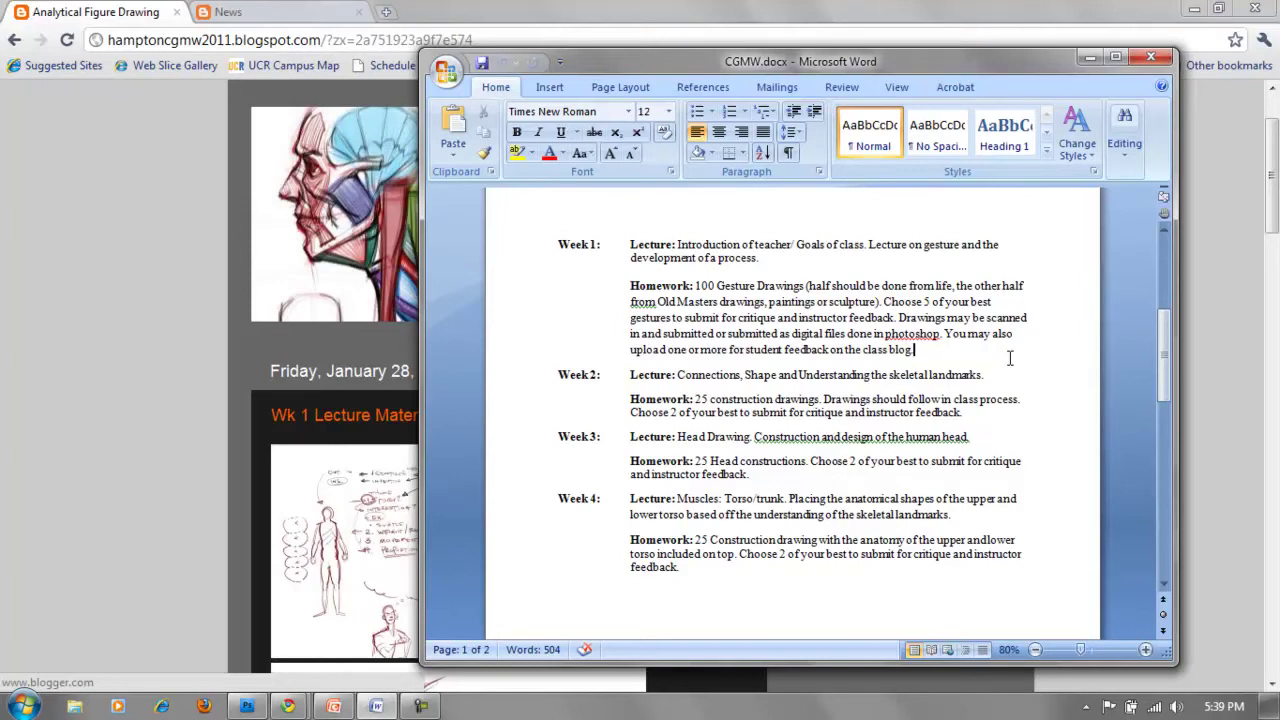
Review the Week 1 to Week 4 lectures and homework, then minimise the document to return to the blog.
{"action": "left_click_drag", "start_coordinate": [1162, 343], "coordinate": [1167, 372]}
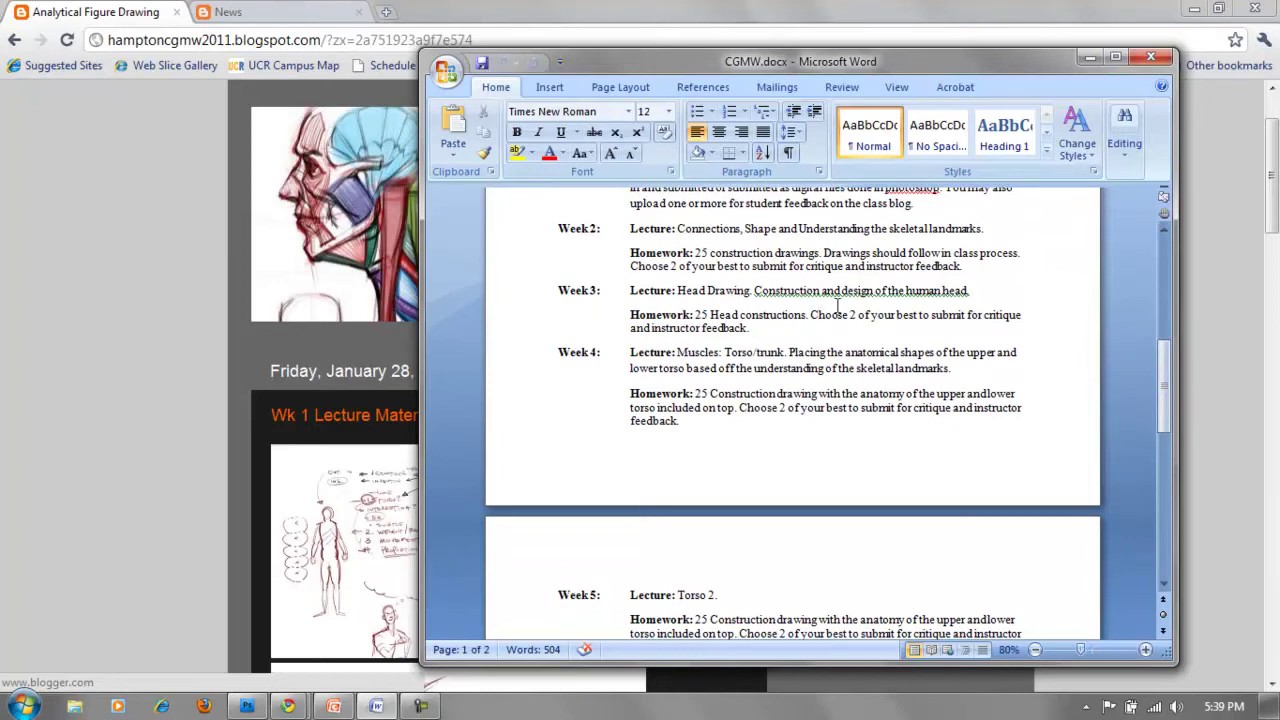
{"action": "left_click_drag", "start_coordinate": [1160, 402], "coordinate": [1164, 387]}
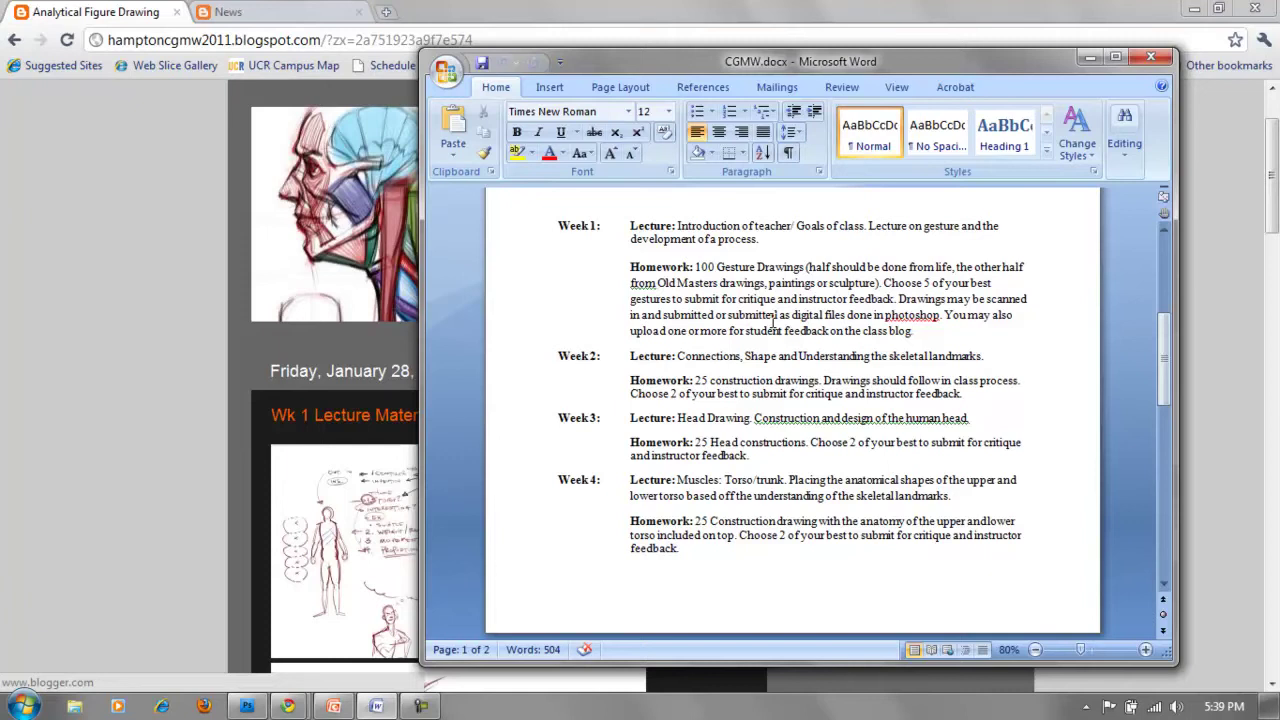
{"action": "left_click_drag", "start_coordinate": [1165, 362], "coordinate": [1171, 400]}
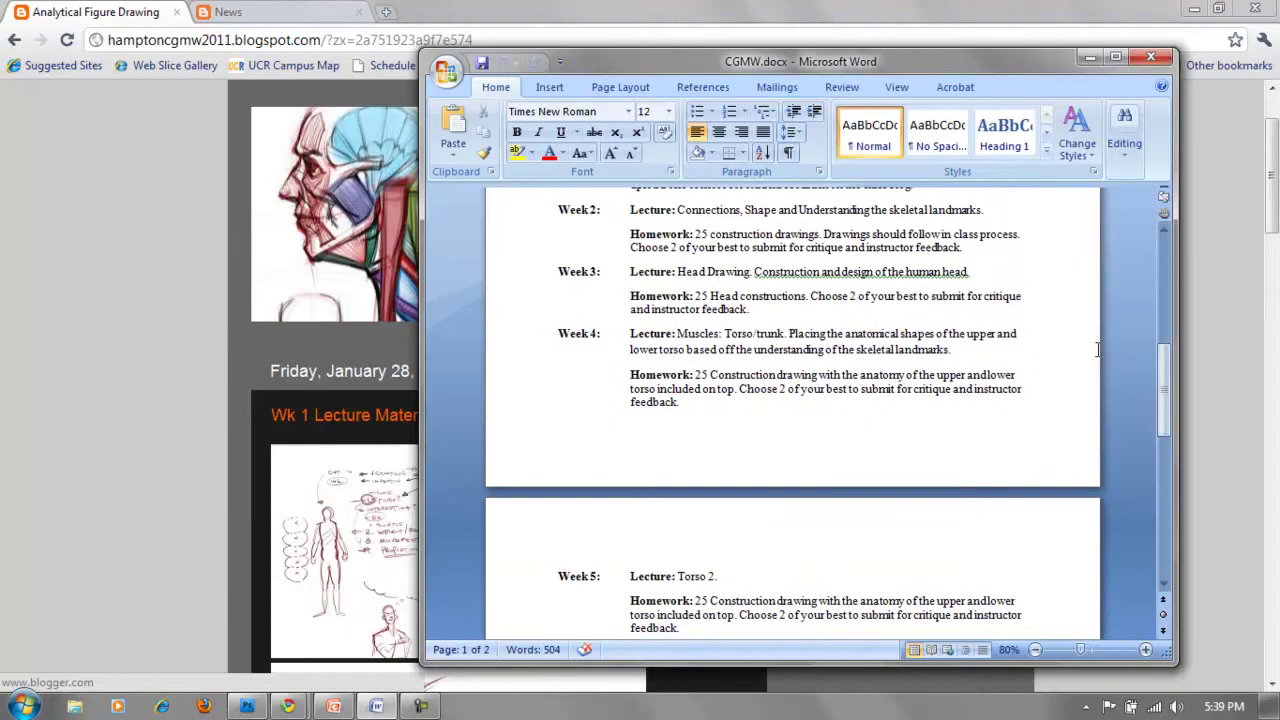
{"action": "left_click", "coordinate": [1090, 60]}
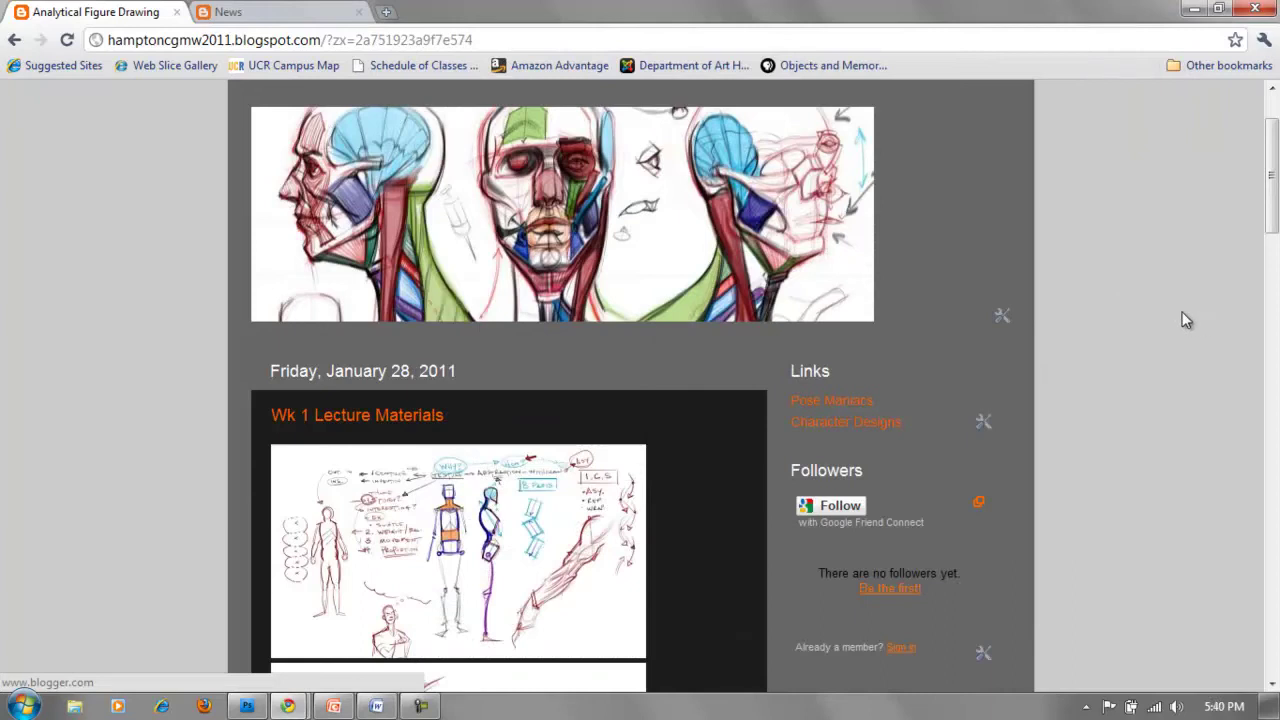
{"action": "left_click_drag", "start_coordinate": [1270, 220], "coordinate": [1274, 270]}
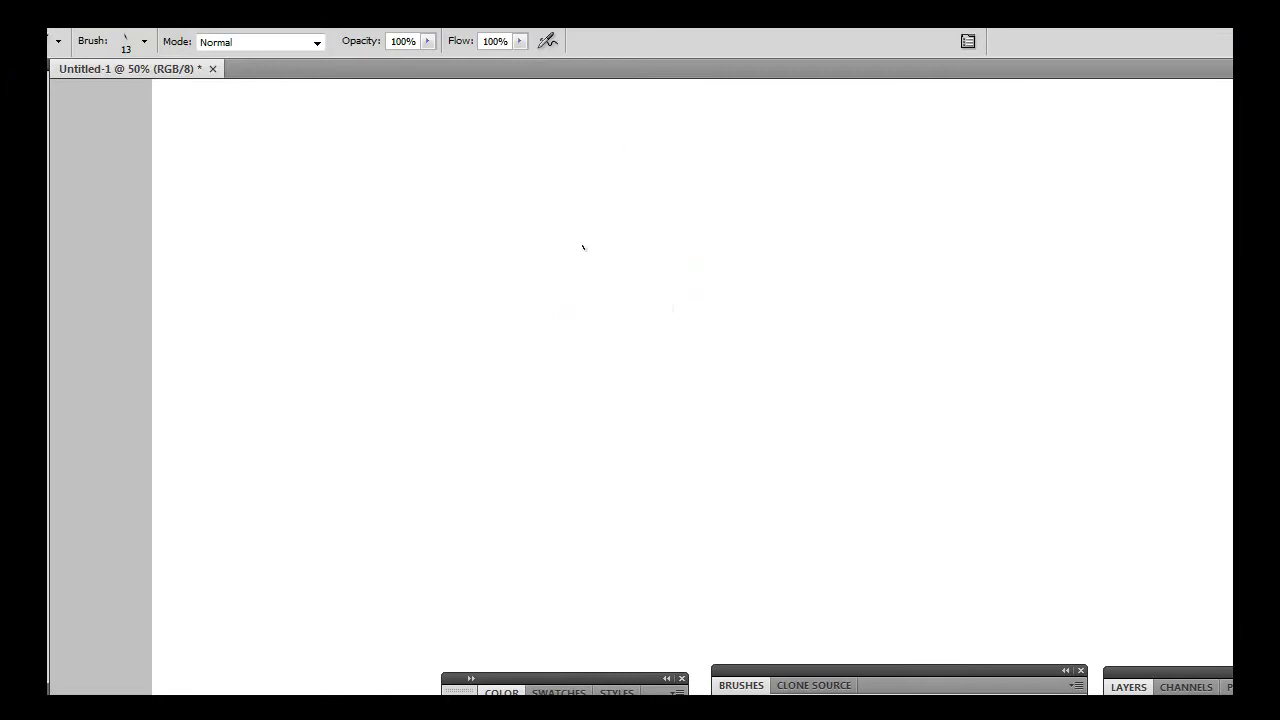
Sketch a front-view figure in Photoshop with ovals for head, ribcage and pelvis, a spine line and a horizontal shoulder line.
{"action": "mouse_move", "coordinate": [658, 149]}
{"action": "left_mouse_down"}
{"action": "mouse_move", "coordinate": [674, 182]}
{"action": "mouse_move", "coordinate": [687, 146]}
{"action": "mouse_move", "coordinate": [668, 139]}
{"action": "mouse_move", "coordinate": [690, 165]}
{"action": "mouse_move", "coordinate": [682, 135]}
{"action": "mouse_move", "coordinate": [656, 155]}
{"action": "mouse_move", "coordinate": [686, 171]}
{"action": "mouse_move", "coordinate": [679, 205]}
{"action": "mouse_move", "coordinate": [649, 206]}
{"action": "mouse_move", "coordinate": [710, 204]}
{"action": "mouse_move", "coordinate": [636, 205]}
{"action": "mouse_move", "coordinate": [687, 206]}
{"action": "mouse_move", "coordinate": [648, 207]}
{"action": "mouse_move", "coordinate": [669, 180]}
{"action": "mouse_move", "coordinate": [680, 311]}
{"action": "left_mouse_up"}
{"action": "mouse_move", "coordinate": [648, 230]}
{"action": "left_mouse_down"}
{"action": "mouse_move", "coordinate": [699, 263]}
{"action": "mouse_move", "coordinate": [653, 212]}
{"action": "mouse_move", "coordinate": [693, 267]}
{"action": "mouse_move", "coordinate": [670, 204]}
{"action": "mouse_move", "coordinate": [672, 279]}
{"action": "mouse_move", "coordinate": [673, 203]}
{"action": "mouse_move", "coordinate": [667, 279]}
{"action": "mouse_move", "coordinate": [693, 213]}
{"action": "left_mouse_up"}
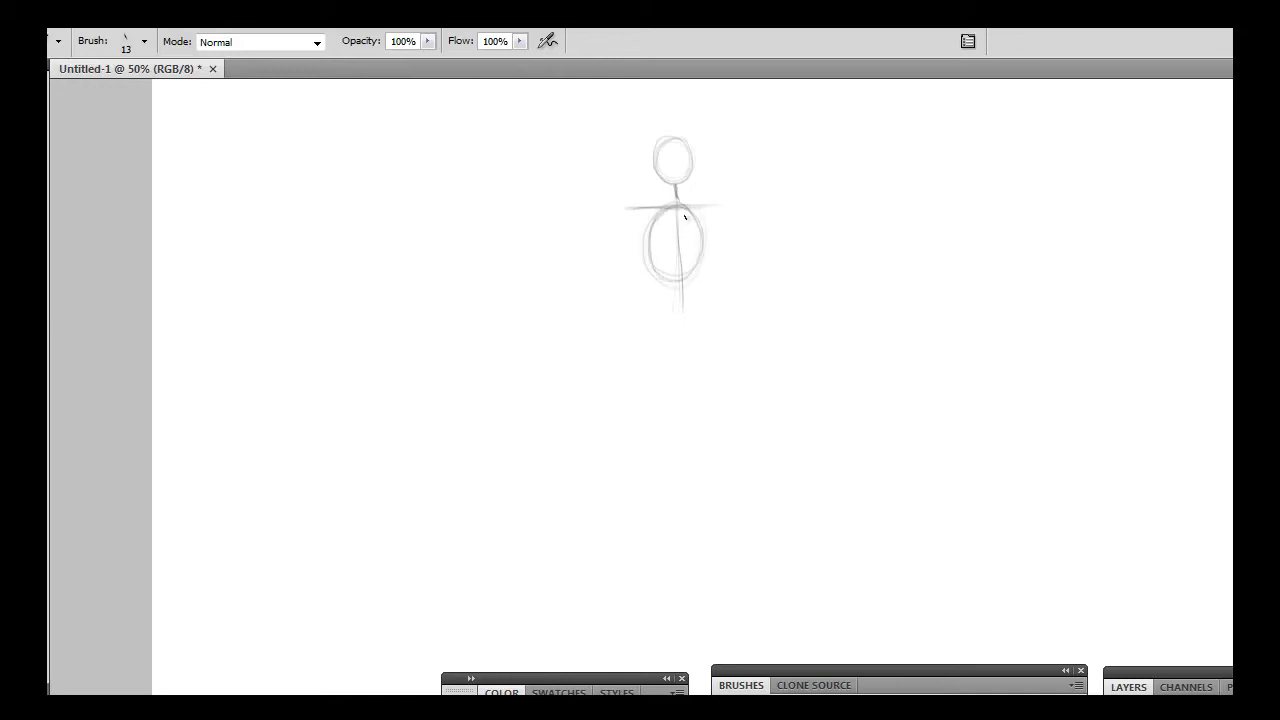
{"action": "mouse_move", "coordinate": [678, 268]}
{"action": "left_mouse_down"}
{"action": "mouse_move", "coordinate": [679, 301]}
{"action": "mouse_move", "coordinate": [664, 320]}
{"action": "mouse_move", "coordinate": [675, 322]}
{"action": "mouse_move", "coordinate": [659, 294]}
{"action": "mouse_move", "coordinate": [627, 317]}
{"action": "mouse_move", "coordinate": [698, 323]}
{"action": "mouse_move", "coordinate": [680, 290]}
{"action": "mouse_move", "coordinate": [648, 337]}
{"action": "mouse_move", "coordinate": [705, 316]}
{"action": "mouse_move", "coordinate": [661, 299]}
{"action": "mouse_move", "coordinate": [679, 340]}
{"action": "mouse_move", "coordinate": [691, 297]}
{"action": "mouse_move", "coordinate": [651, 333]}
{"action": "mouse_move", "coordinate": [705, 325]}
{"action": "mouse_move", "coordinate": [681, 298]}
{"action": "mouse_move", "coordinate": [679, 340]}
{"action": "left_mouse_up"}
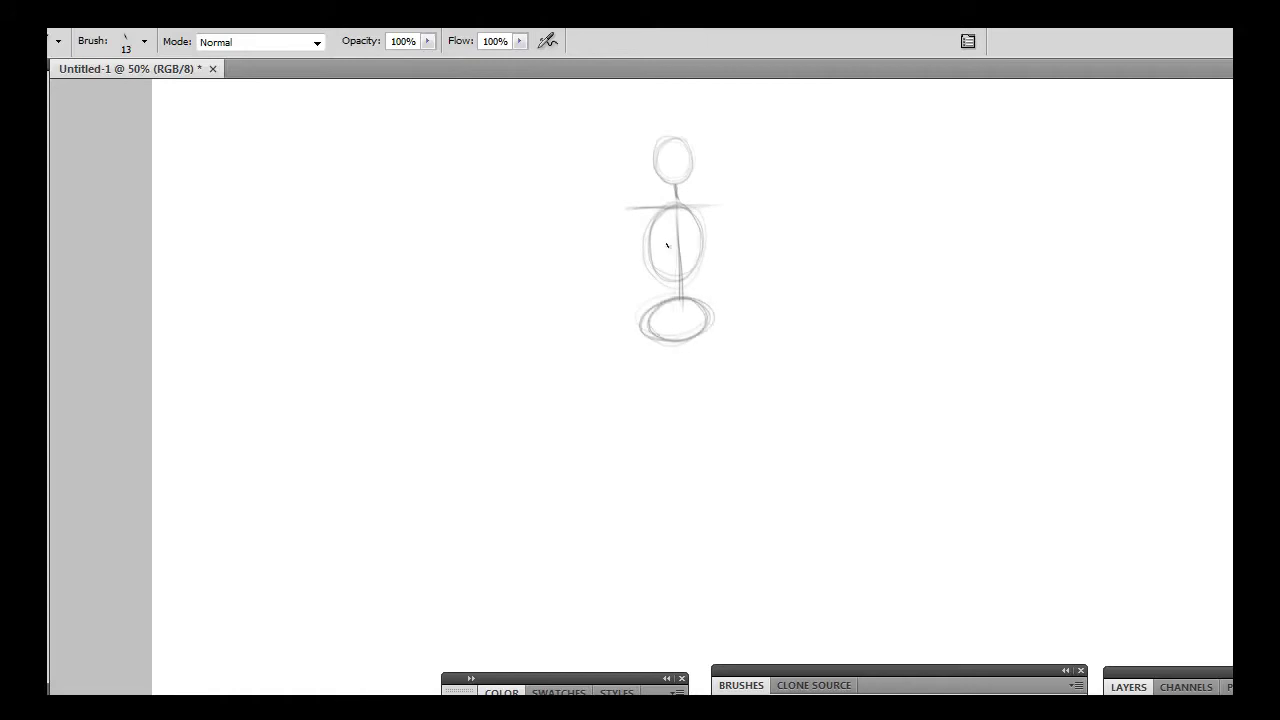
Connect the ribcage to the pelvis with side lines and add the rib arch, centre line and small hip-joint circles.
{"action": "left_click_drag", "start_coordinate": [653, 275], "coordinate": [651, 309]}
{"action": "mouse_move", "coordinate": [699, 250]}
{"action": "left_mouse_down"}
{"action": "mouse_move", "coordinate": [667, 302]}
{"action": "mouse_move", "coordinate": [646, 302]}
{"action": "mouse_move", "coordinate": [662, 340]}
{"action": "left_mouse_up"}
{"action": "left_click_drag", "start_coordinate": [707, 304], "coordinate": [701, 342]}
{"action": "left_click_drag", "start_coordinate": [657, 146], "coordinate": [681, 206]}
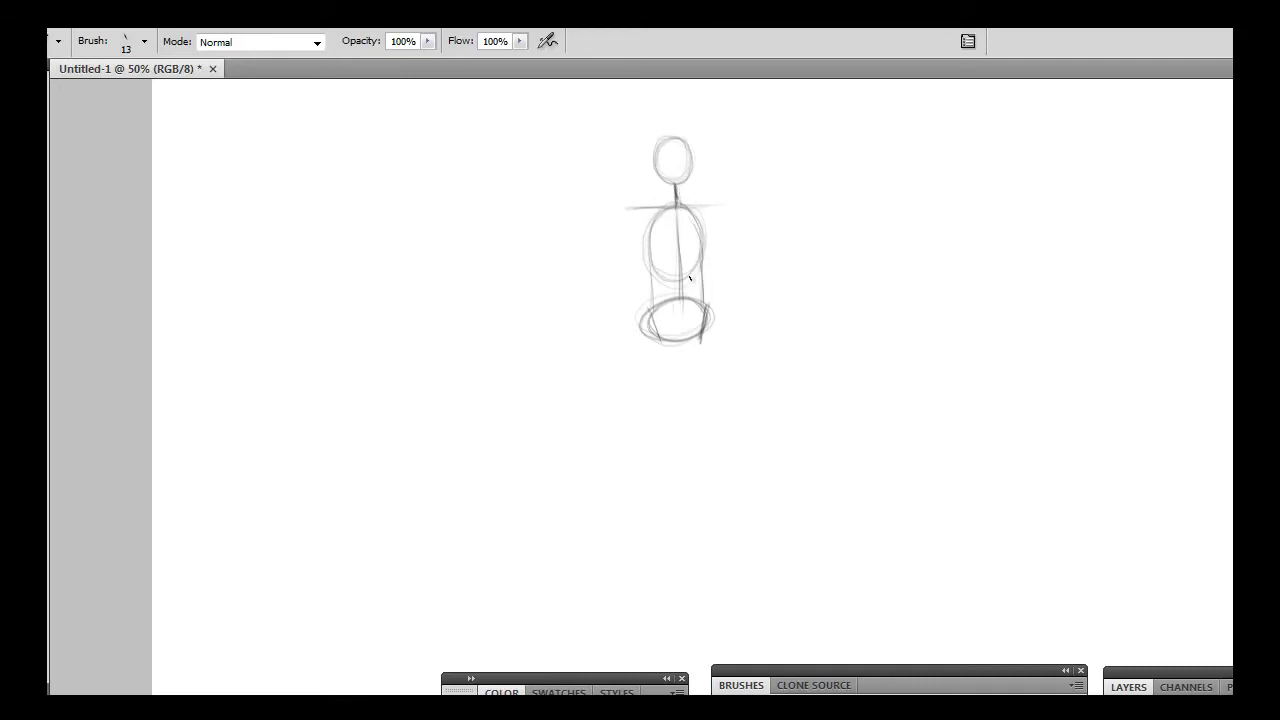
{"action": "mouse_move", "coordinate": [655, 216]}
{"action": "left_mouse_down"}
{"action": "mouse_move", "coordinate": [658, 272]}
{"action": "mouse_move", "coordinate": [700, 273]}
{"action": "mouse_move", "coordinate": [680, 342]}
{"action": "left_mouse_up"}
{"action": "left_click_drag", "start_coordinate": [676, 250], "coordinate": [681, 326]}
{"action": "mouse_move", "coordinate": [652, 268]}
{"action": "left_mouse_down"}
{"action": "mouse_move", "coordinate": [700, 276]}
{"action": "mouse_move", "coordinate": [700, 257]}
{"action": "mouse_move", "coordinate": [707, 311]}
{"action": "mouse_move", "coordinate": [691, 323]}
{"action": "mouse_move", "coordinate": [700, 316]}
{"action": "mouse_move", "coordinate": [700, 335]}
{"action": "mouse_move", "coordinate": [661, 340]}
{"action": "mouse_move", "coordinate": [654, 307]}
{"action": "mouse_move", "coordinate": [646, 338]}
{"action": "mouse_move", "coordinate": [711, 336]}
{"action": "mouse_move", "coordinate": [648, 343]}
{"action": "left_mouse_up"}
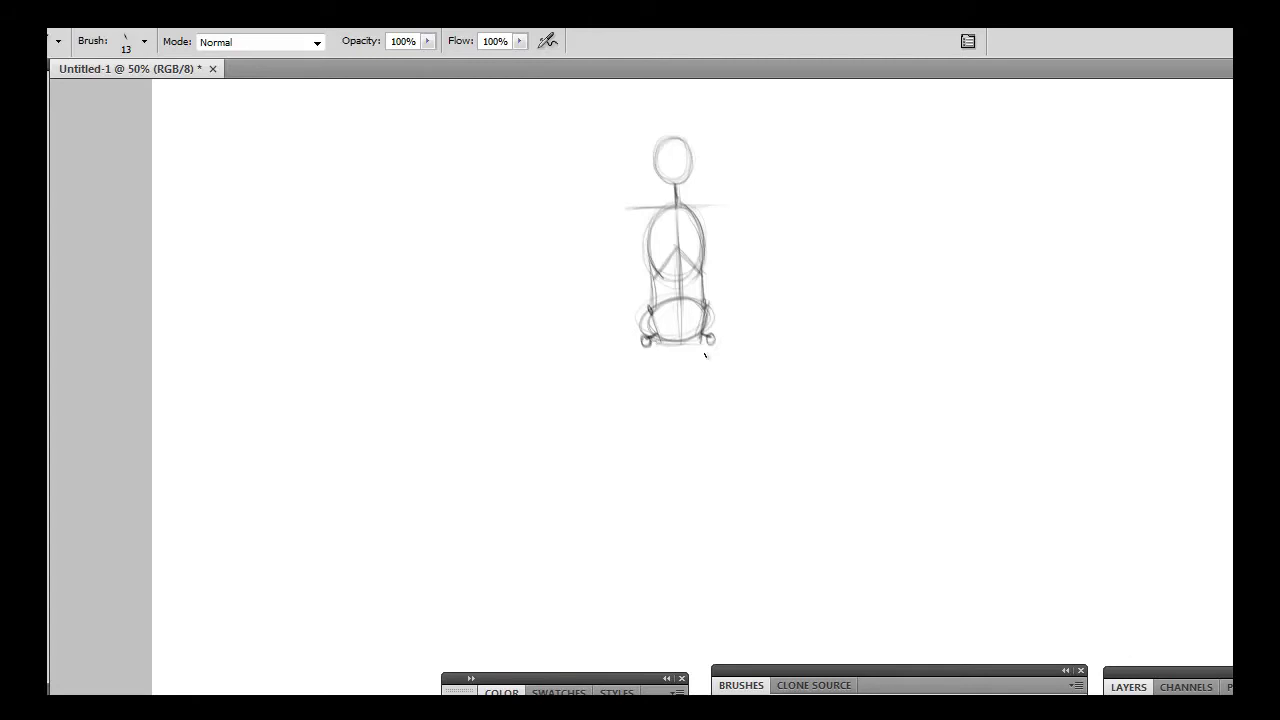
Draw both tapering thigh bones down from the hip joints, the knees, and the lower-leg bones beneath the right-hand knee.
{"action": "left_click_drag", "start_coordinate": [704, 380], "coordinate": [697, 434]}
{"action": "mouse_move", "coordinate": [710, 340]}
{"action": "left_mouse_down"}
{"action": "mouse_move", "coordinate": [691, 446]}
{"action": "mouse_move", "coordinate": [703, 366]}
{"action": "mouse_move", "coordinate": [697, 444]}
{"action": "left_mouse_up"}
{"action": "mouse_move", "coordinate": [646, 344]}
{"action": "left_mouse_down"}
{"action": "mouse_move", "coordinate": [667, 459]}
{"action": "mouse_move", "coordinate": [657, 451]}
{"action": "mouse_move", "coordinate": [665, 437]}
{"action": "mouse_move", "coordinate": [661, 464]}
{"action": "mouse_move", "coordinate": [698, 543]}
{"action": "left_mouse_up"}
{"action": "mouse_move", "coordinate": [701, 464]}
{"action": "left_mouse_down"}
{"action": "mouse_move", "coordinate": [691, 546]}
{"action": "mouse_move", "coordinate": [712, 550]}
{"action": "mouse_move", "coordinate": [709, 459]}
{"action": "mouse_move", "coordinate": [708, 528]}
{"action": "left_mouse_up"}
{"action": "mouse_move", "coordinate": [705, 458]}
{"action": "left_mouse_down"}
{"action": "mouse_move", "coordinate": [712, 548]}
{"action": "mouse_move", "coordinate": [689, 534]}
{"action": "left_mouse_up"}
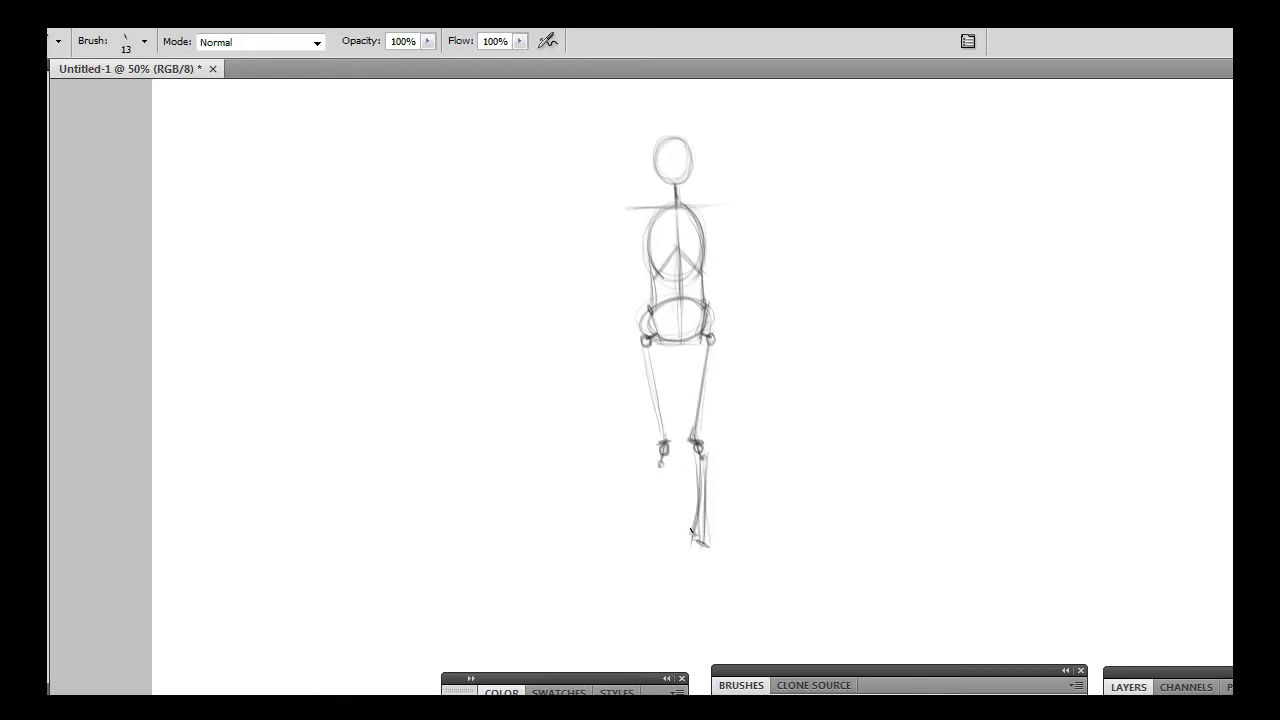
Draw the lower-leg bones beneath the left-hand knee and add wedge-shaped feet to both legs.
{"action": "mouse_move", "coordinate": [653, 468]}
{"action": "left_mouse_down"}
{"action": "mouse_move", "coordinate": [665, 548]}
{"action": "mouse_move", "coordinate": [668, 530]}
{"action": "mouse_move", "coordinate": [656, 546]}
{"action": "left_mouse_up"}
{"action": "mouse_move", "coordinate": [651, 468]}
{"action": "left_mouse_down"}
{"action": "mouse_move", "coordinate": [659, 520]}
{"action": "mouse_move", "coordinate": [654, 471]}
{"action": "left_mouse_up"}
{"action": "mouse_move", "coordinate": [709, 537]}
{"action": "left_mouse_down"}
{"action": "mouse_move", "coordinate": [699, 551]}
{"action": "mouse_move", "coordinate": [711, 564]}
{"action": "mouse_move", "coordinate": [737, 566]}
{"action": "mouse_move", "coordinate": [711, 570]}
{"action": "left_mouse_up"}
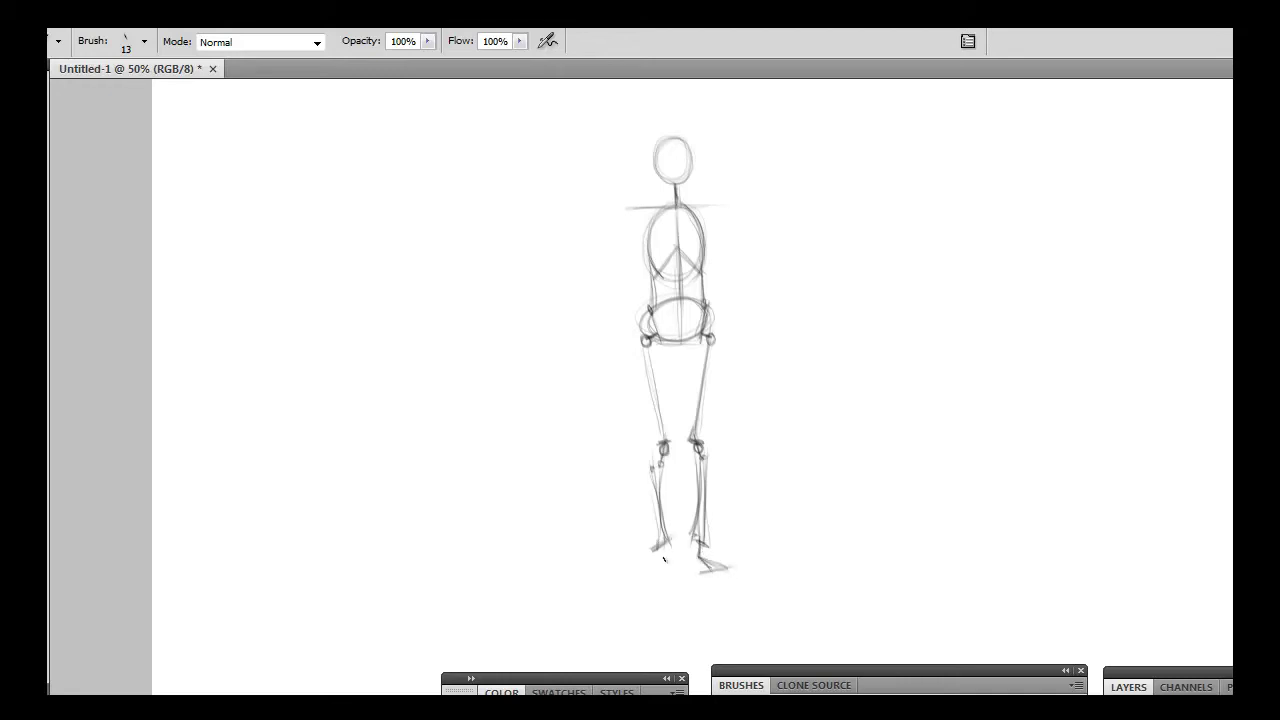
{"action": "mouse_move", "coordinate": [663, 545]}
{"action": "left_mouse_down"}
{"action": "mouse_move", "coordinate": [668, 574]}
{"action": "mouse_move", "coordinate": [634, 580]}
{"action": "mouse_move", "coordinate": [666, 566]}
{"action": "left_mouse_up"}
Add the face guidelines and neck sides, then draw the collarbones ending in small shoulder-joint circles.
{"action": "mouse_move", "coordinate": [686, 150]}
{"action": "left_mouse_down"}
{"action": "mouse_move", "coordinate": [657, 145]}
{"action": "mouse_move", "coordinate": [662, 156]}
{"action": "mouse_move", "coordinate": [685, 140]}
{"action": "mouse_move", "coordinate": [675, 181]}
{"action": "mouse_move", "coordinate": [688, 175]}
{"action": "mouse_move", "coordinate": [687, 197]}
{"action": "mouse_move", "coordinate": [684, 178]}
{"action": "mouse_move", "coordinate": [684, 198]}
{"action": "mouse_move", "coordinate": [666, 175]}
{"action": "mouse_move", "coordinate": [669, 207]}
{"action": "left_mouse_up"}
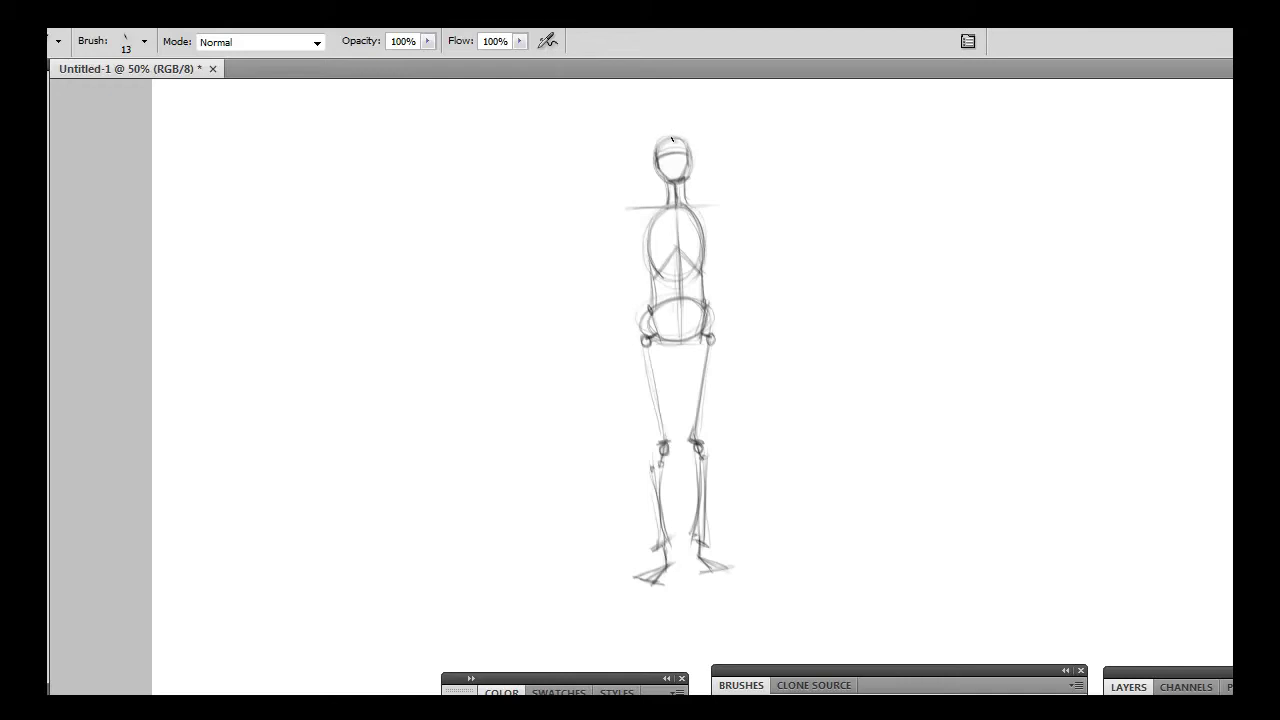
{"action": "left_click_drag", "start_coordinate": [675, 148], "coordinate": [676, 180]}
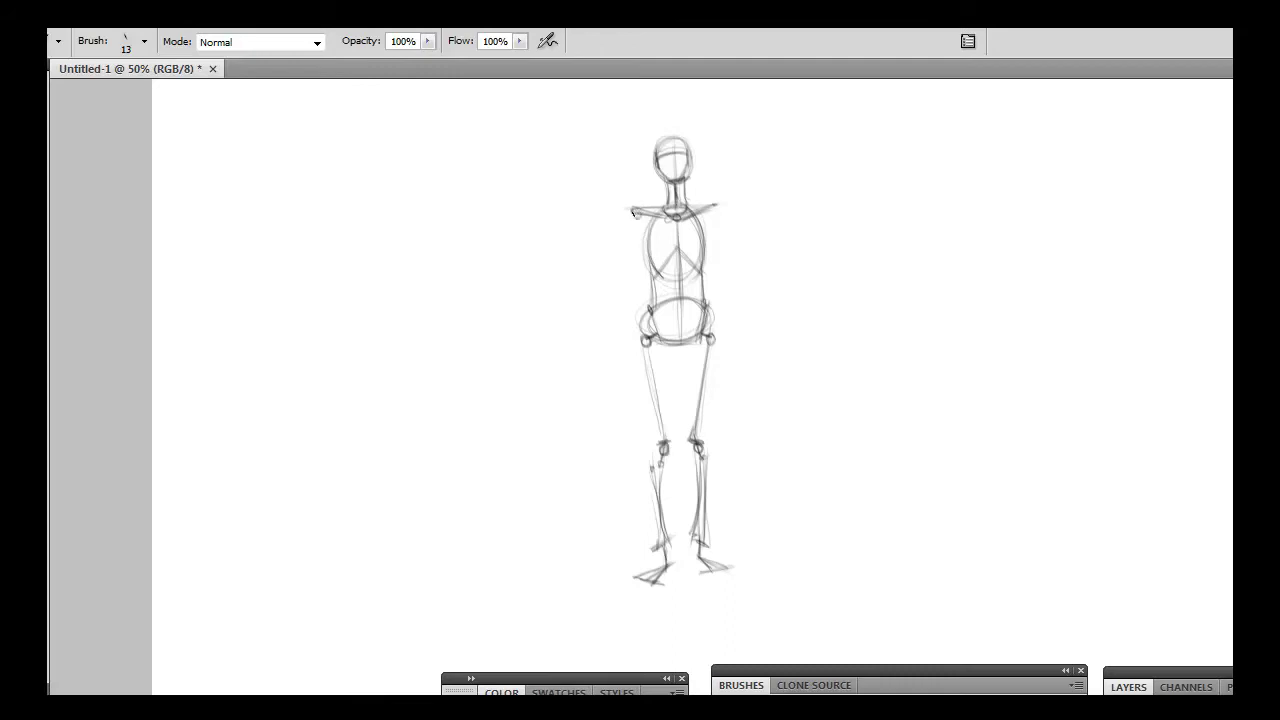
{"action": "left_click_drag", "start_coordinate": [714, 206], "coordinate": [632, 214]}
Write "GESTURE → ABSTRACTION – WITHDRAW" above the figure, underlining "GESTURE" and the middle of "ABSTRACTION".
{"action": "mouse_move", "coordinate": [637, 101]}
{"action": "left_mouse_down"}
{"action": "mouse_move", "coordinate": [632, 112]}
{"action": "mouse_move", "coordinate": [676, 124]}
{"action": "mouse_move", "coordinate": [683, 108]}
{"action": "mouse_move", "coordinate": [704, 116]}
{"action": "mouse_move", "coordinate": [697, 104]}
{"action": "left_mouse_up"}
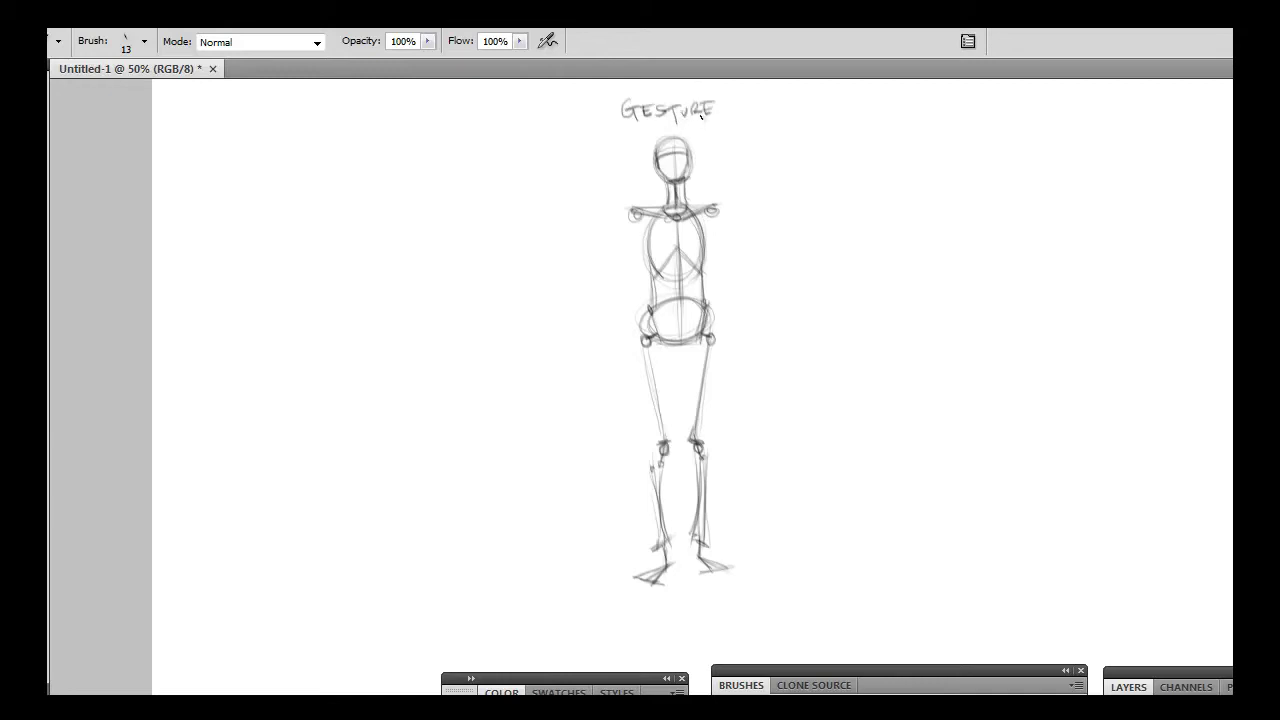
{"action": "mouse_move", "coordinate": [716, 120]}
{"action": "left_mouse_down"}
{"action": "mouse_move", "coordinate": [624, 132]}
{"action": "mouse_move", "coordinate": [720, 124]}
{"action": "left_mouse_up"}
{"action": "mouse_move", "coordinate": [720, 108]}
{"action": "left_mouse_down"}
{"action": "mouse_move", "coordinate": [810, 98]}
{"action": "mouse_move", "coordinate": [803, 112]}
{"action": "mouse_move", "coordinate": [829, 97]}
{"action": "left_mouse_up"}
{"action": "left_click_drag", "start_coordinate": [829, 97], "coordinate": [844, 102]}
{"action": "mouse_move", "coordinate": [850, 98]}
{"action": "left_mouse_down"}
{"action": "mouse_move", "coordinate": [842, 106]}
{"action": "mouse_move", "coordinate": [858, 97]}
{"action": "left_mouse_up"}
{"action": "left_click_drag", "start_coordinate": [852, 98], "coordinate": [853, 108]}
{"action": "left_click_drag", "start_coordinate": [864, 97], "coordinate": [884, 97]}
{"action": "left_click_drag", "start_coordinate": [805, 114], "coordinate": [1008, 96]}
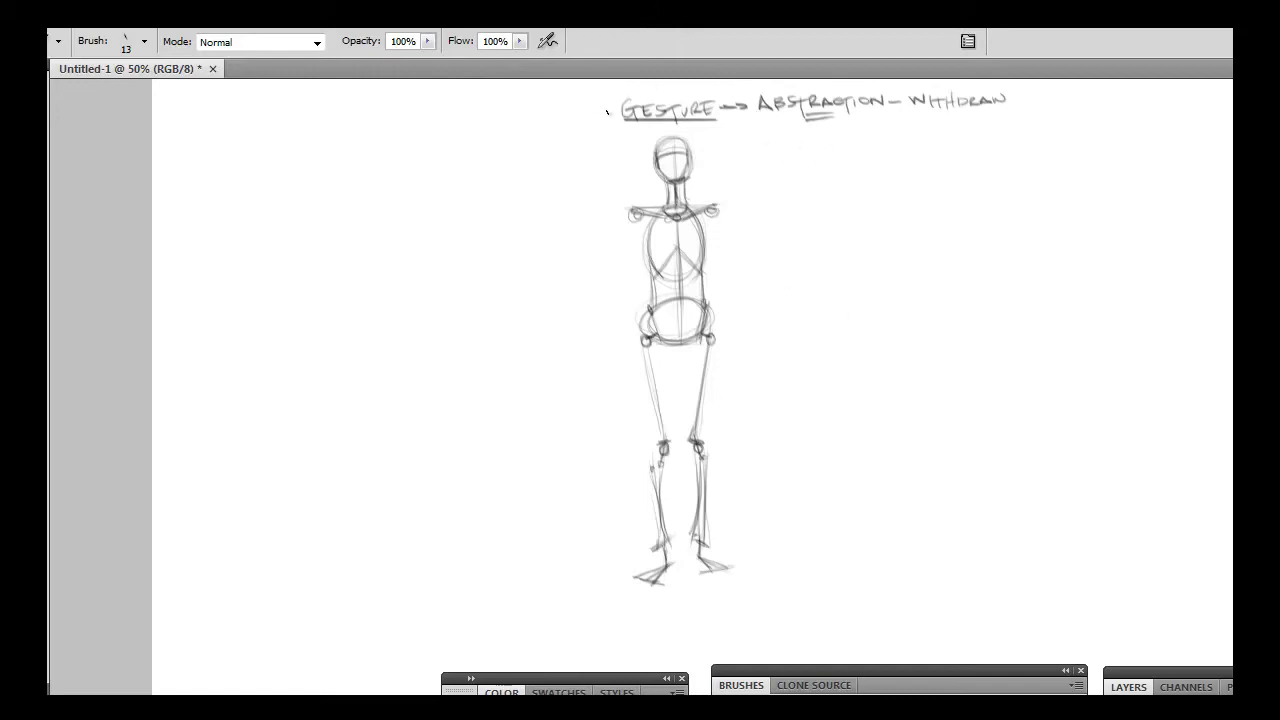
Draw two arrows leftward from "GESTURE" to the notes "CONTOUR", with a check mark and "OBS.", and "INVENTION".
{"action": "left_click_drag", "start_coordinate": [608, 111], "coordinate": [574, 109]}
{"action": "left_click_drag", "start_coordinate": [472, 100], "coordinate": [548, 109]}
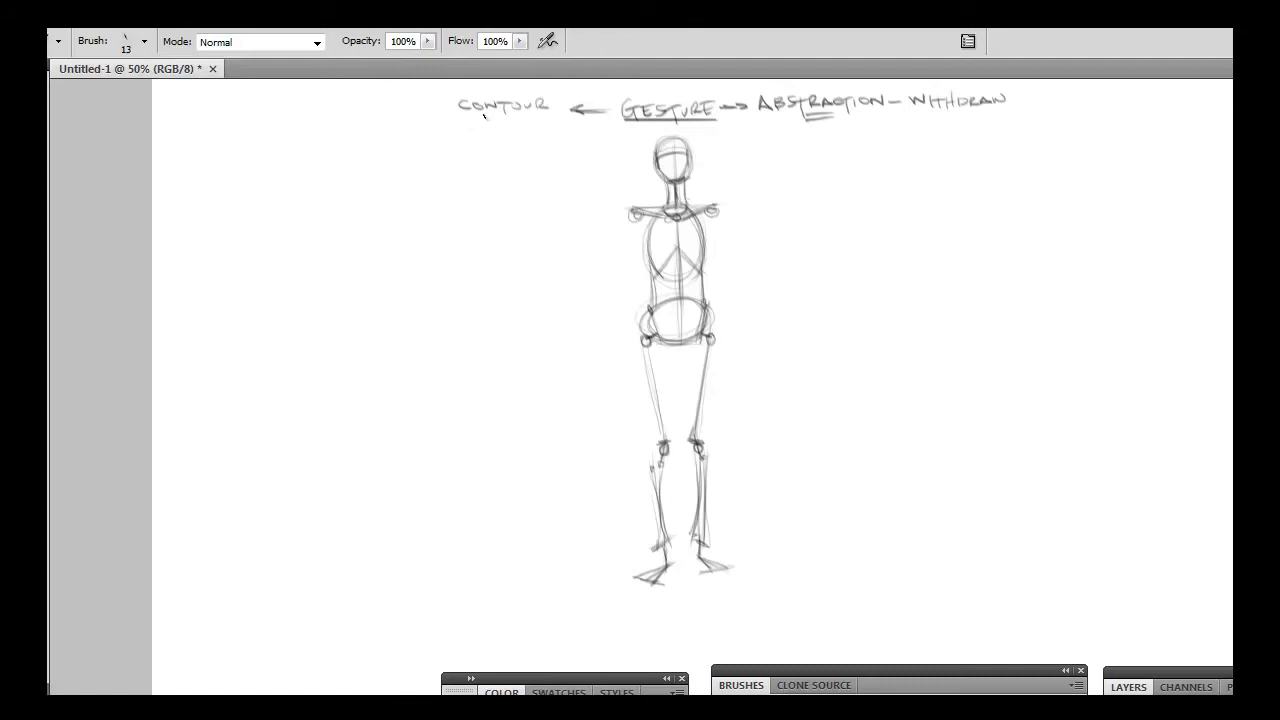
{"action": "left_click_drag", "start_coordinate": [446, 104], "coordinate": [454, 97]}
{"action": "left_click_drag", "start_coordinate": [595, 117], "coordinate": [549, 128]}
{"action": "mouse_move", "coordinate": [562, 128]}
{"action": "left_mouse_down"}
{"action": "mouse_move", "coordinate": [551, 129]}
{"action": "mouse_move", "coordinate": [552, 93]}
{"action": "left_mouse_up"}
{"action": "left_click_drag", "start_coordinate": [559, 88], "coordinate": [580, 91]}
{"action": "left_click_drag", "start_coordinate": [451, 130], "coordinate": [532, 120]}
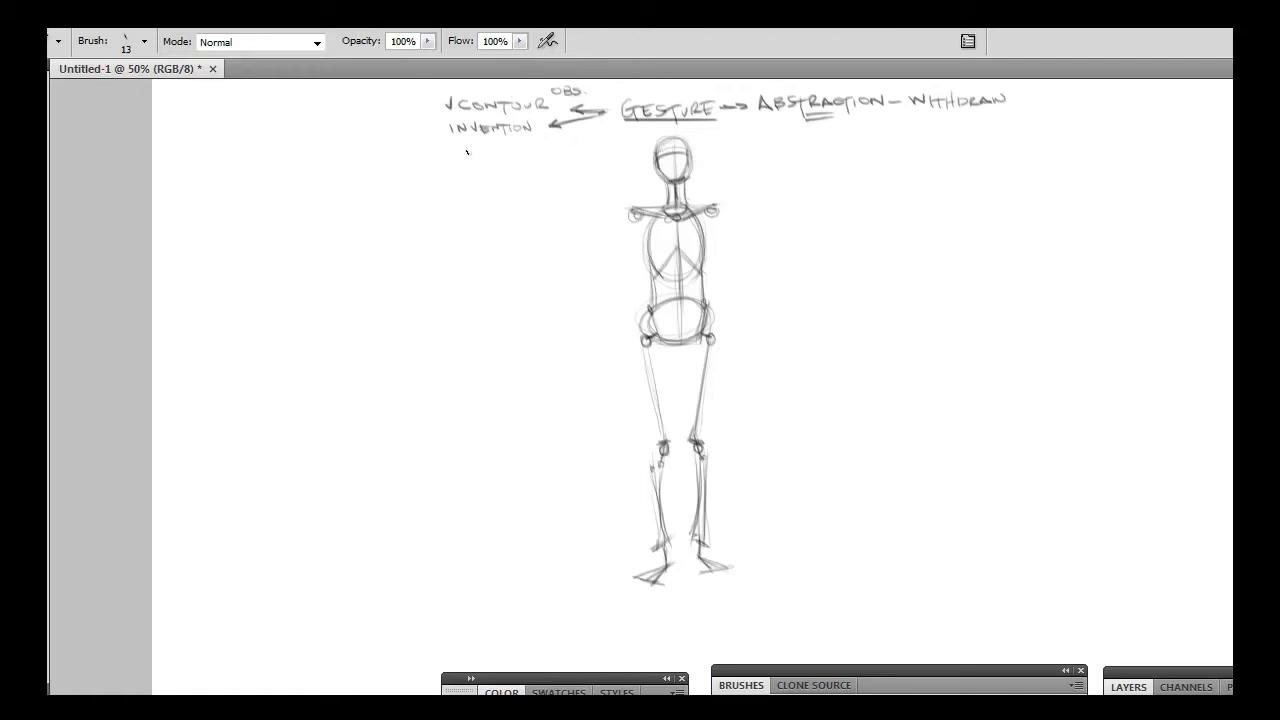
Add arrows from "CONTOUR" to a note "OUT. IN" and from "INVENTION" to a circled note "INS.".
{"action": "mouse_move", "coordinate": [443, 124]}
{"action": "left_mouse_down"}
{"action": "mouse_move", "coordinate": [419, 106]}
{"action": "mouse_move", "coordinate": [428, 127]}
{"action": "mouse_move", "coordinate": [416, 127]}
{"action": "mouse_move", "coordinate": [438, 127]}
{"action": "mouse_move", "coordinate": [414, 108]}
{"action": "left_mouse_up"}
{"action": "key", "text": "ctrl+z"}
{"action": "left_click_drag", "start_coordinate": [414, 108], "coordinate": [418, 107]}
{"action": "left_click_drag", "start_coordinate": [324, 96], "coordinate": [354, 97]}
{"action": "left_click_drag", "start_coordinate": [348, 98], "coordinate": [389, 95]}
{"action": "left_click", "coordinate": [356, 104]}
{"action": "mouse_move", "coordinate": [329, 123]}
{"action": "left_mouse_down"}
{"action": "mouse_move", "coordinate": [352, 135]}
{"action": "mouse_move", "coordinate": [324, 138]}
{"action": "mouse_move", "coordinate": [372, 122]}
{"action": "left_mouse_up"}
{"action": "left_click", "coordinate": [361, 131]}
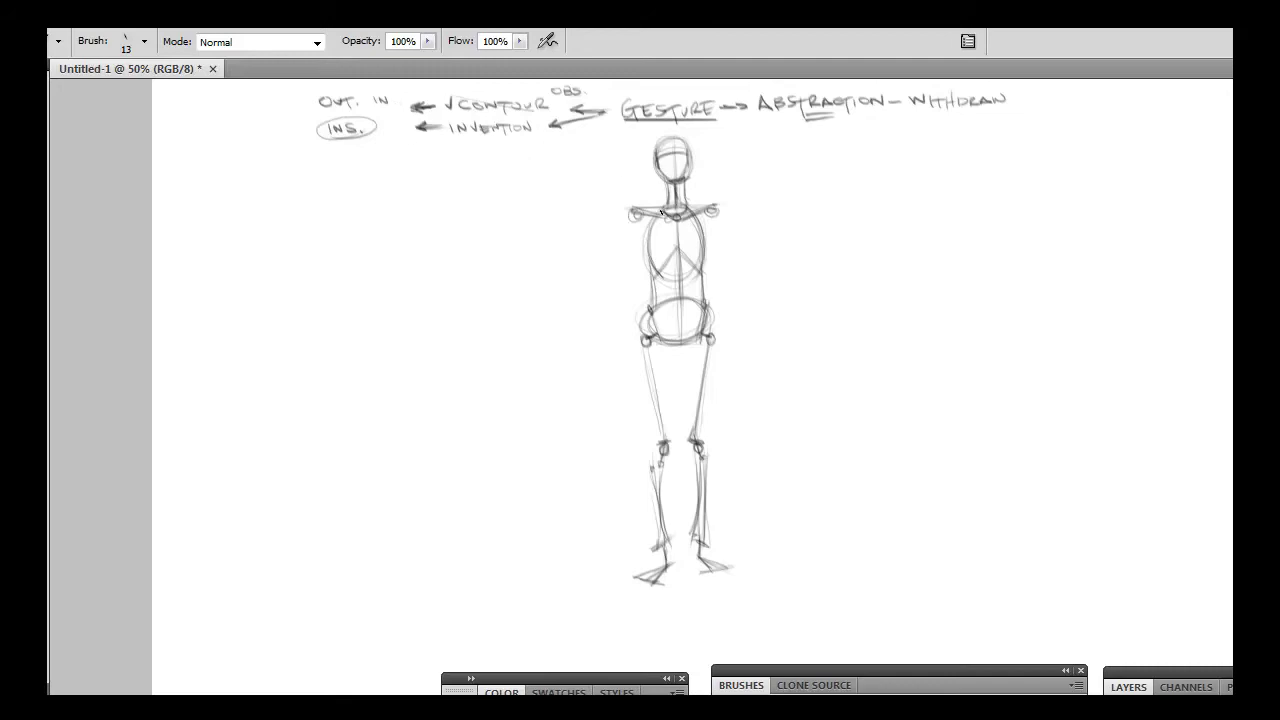
Draw an upward arrow beneath "ABSTRACTION" and a long diagonal arrow from "GESTURE" down to the left.
{"action": "left_click_drag", "start_coordinate": [810, 118], "coordinate": [826, 138]}
{"action": "mouse_move", "coordinate": [638, 124]}
{"action": "left_mouse_down"}
{"action": "mouse_move", "coordinate": [532, 179]}
{"action": "mouse_move", "coordinate": [628, 128]}
{"action": "mouse_move", "coordinate": [544, 168]}
{"action": "mouse_move", "coordinate": [608, 138]}
{"action": "mouse_move", "coordinate": [545, 166]}
{"action": "left_mouse_up"}
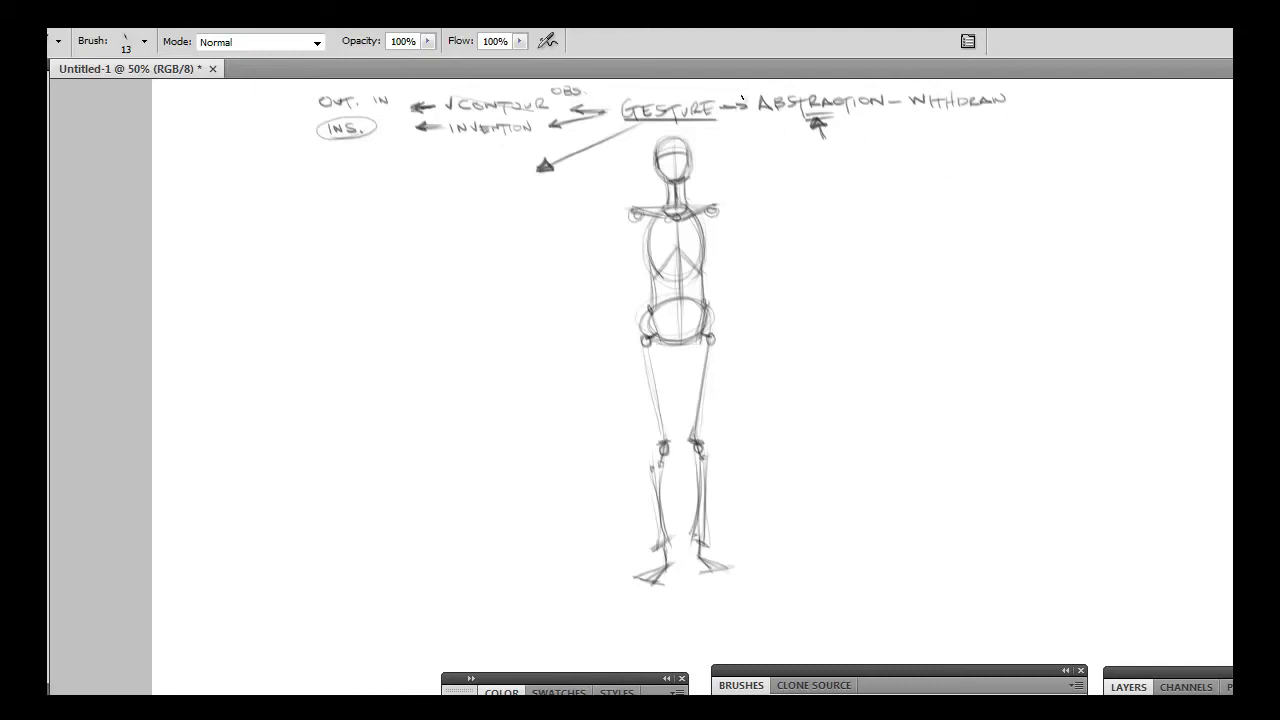
Write "1. STORY?" in red below the long diagonal arrow, with a curved arrow leading to "INTERESTING?" beneath it.
{"action": "left_click_drag", "start_coordinate": [437, 179], "coordinate": [438, 191]}
{"action": "left_click", "coordinate": [443, 190]}
{"action": "key", "text": "ctrl+plus"}
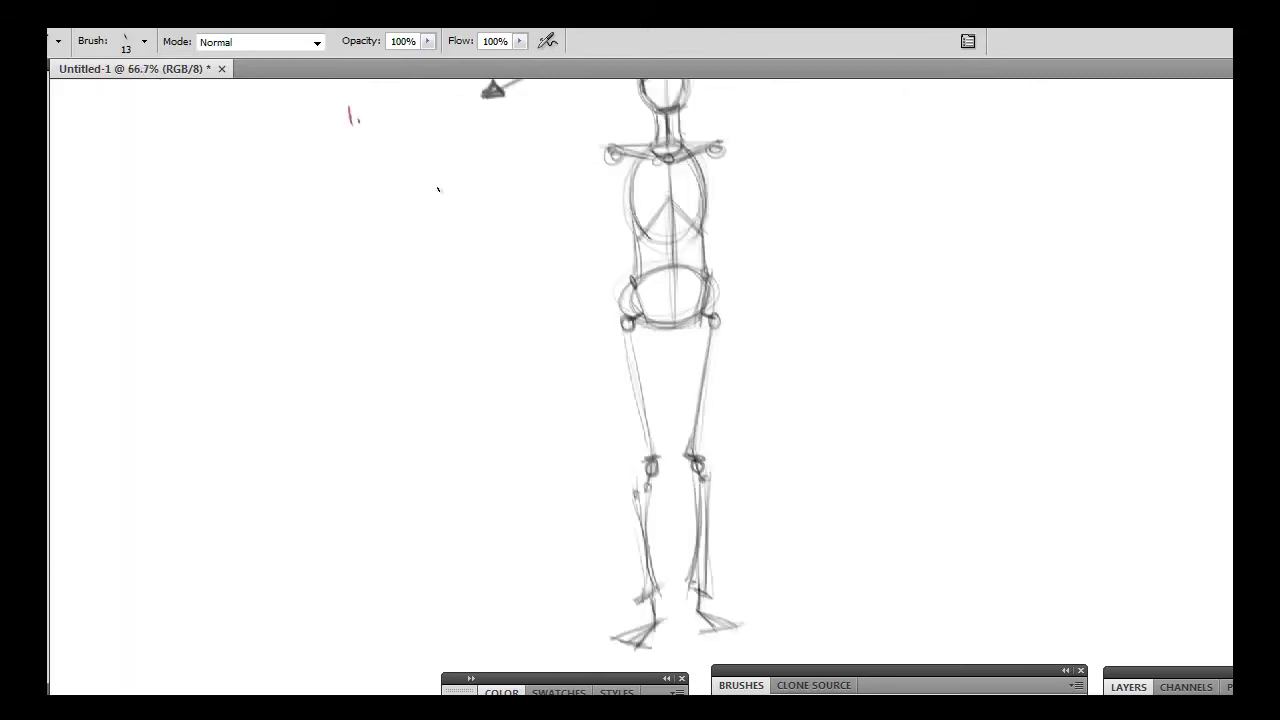
{"action": "left_click_drag", "start_coordinate": [406, 182], "coordinate": [530, 332]}
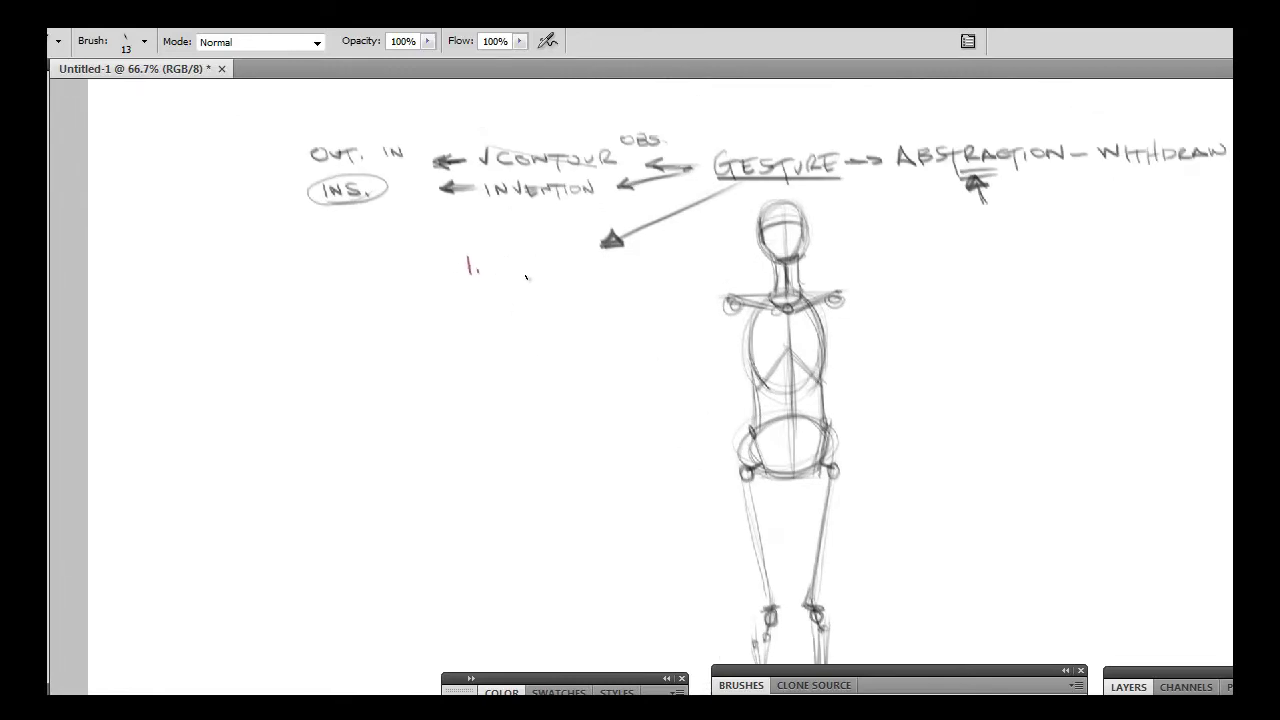
{"action": "key", "text": "ctrl+minus"}
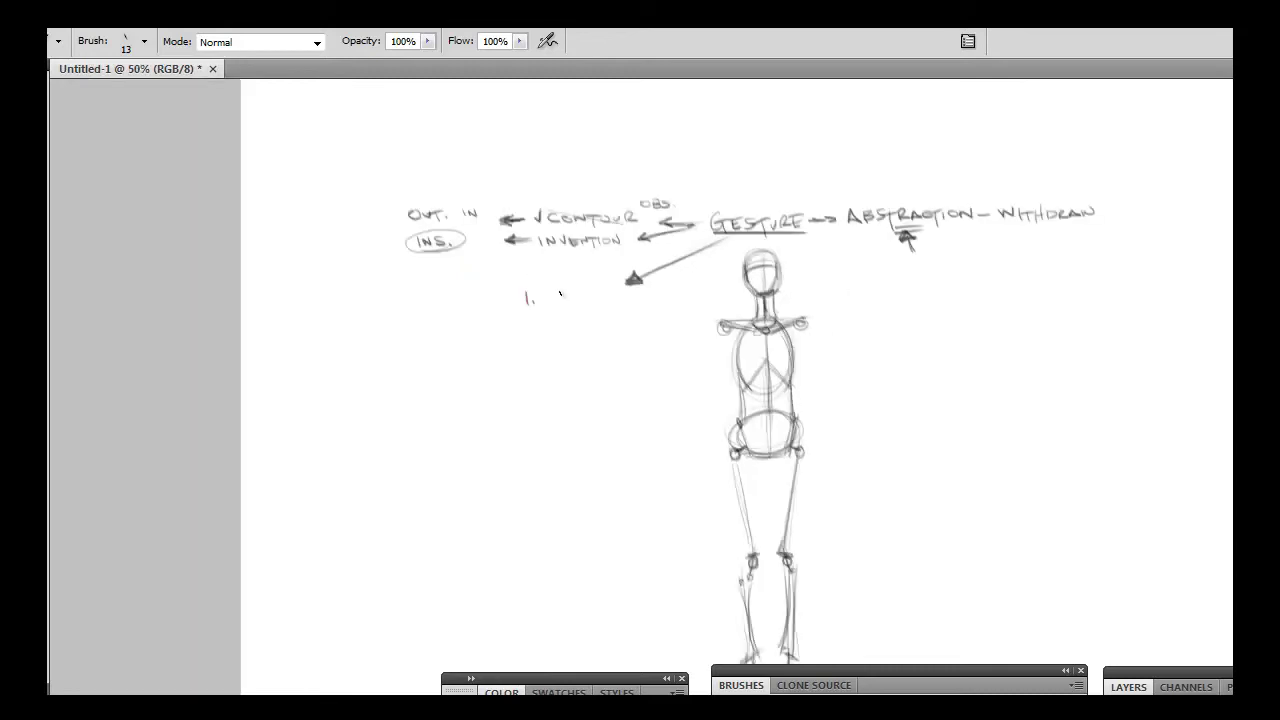
{"action": "mouse_move", "coordinate": [561, 323]}
{"action": "left_mouse_down"}
{"action": "mouse_move", "coordinate": [522, 271]}
{"action": "mouse_move", "coordinate": [597, 271]}
{"action": "left_mouse_up"}
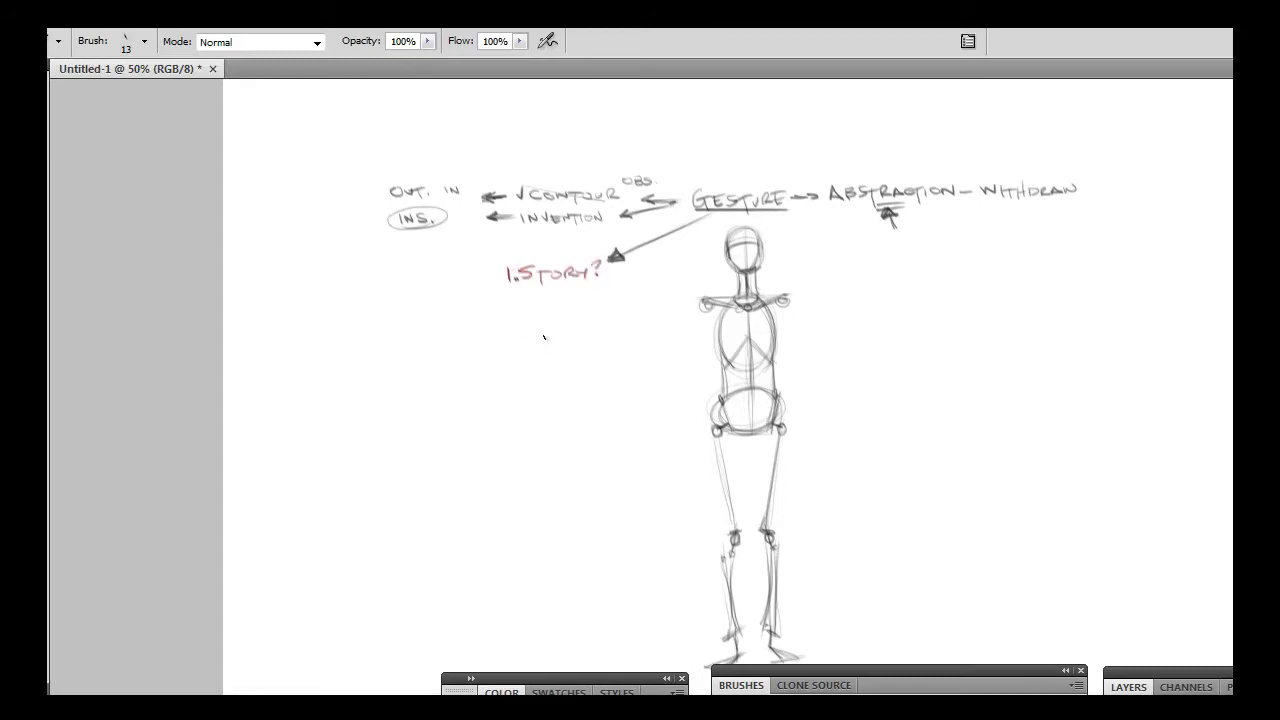
{"action": "mouse_move", "coordinate": [489, 287]}
{"action": "left_mouse_down"}
{"action": "mouse_move", "coordinate": [484, 306]}
{"action": "mouse_move", "coordinate": [645, 298]}
{"action": "left_mouse_up"}
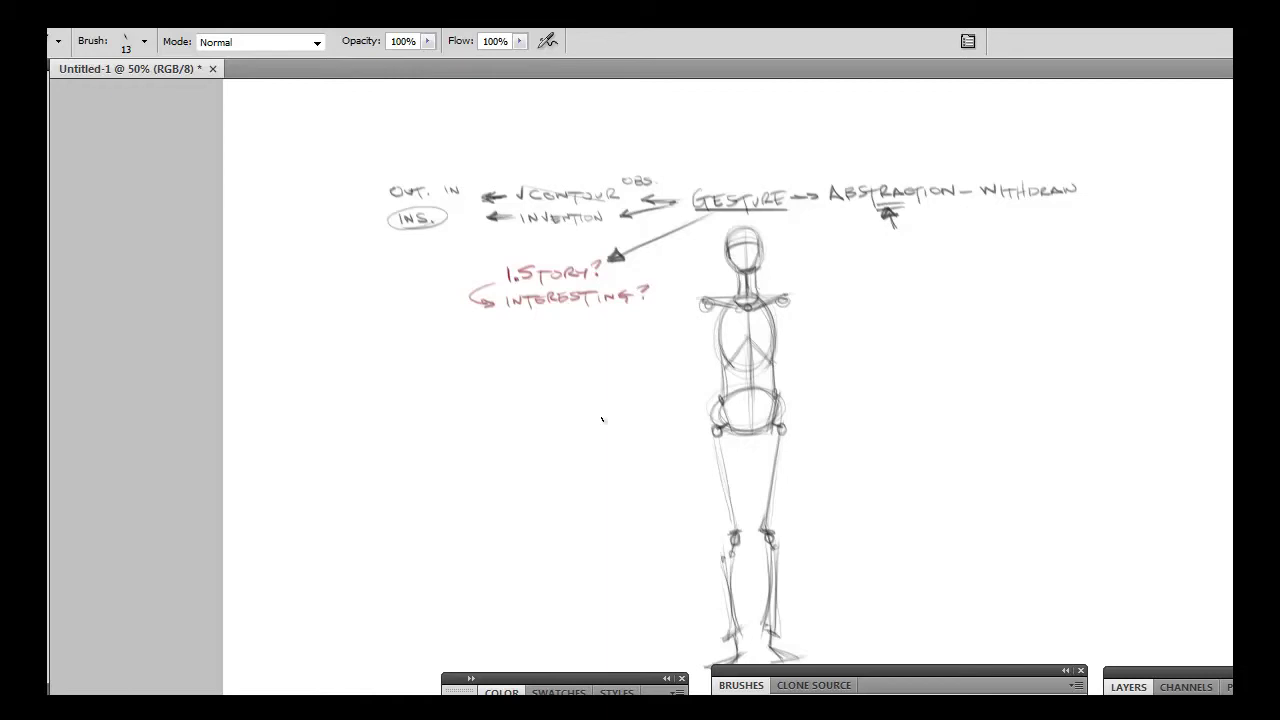
{"action": "mouse_move", "coordinate": [603, 429]}
{"action": "left_mouse_down"}
{"action": "mouse_move", "coordinate": [540, 380]}
{"action": "mouse_move", "coordinate": [520, 385]}
{"action": "left_mouse_up"}
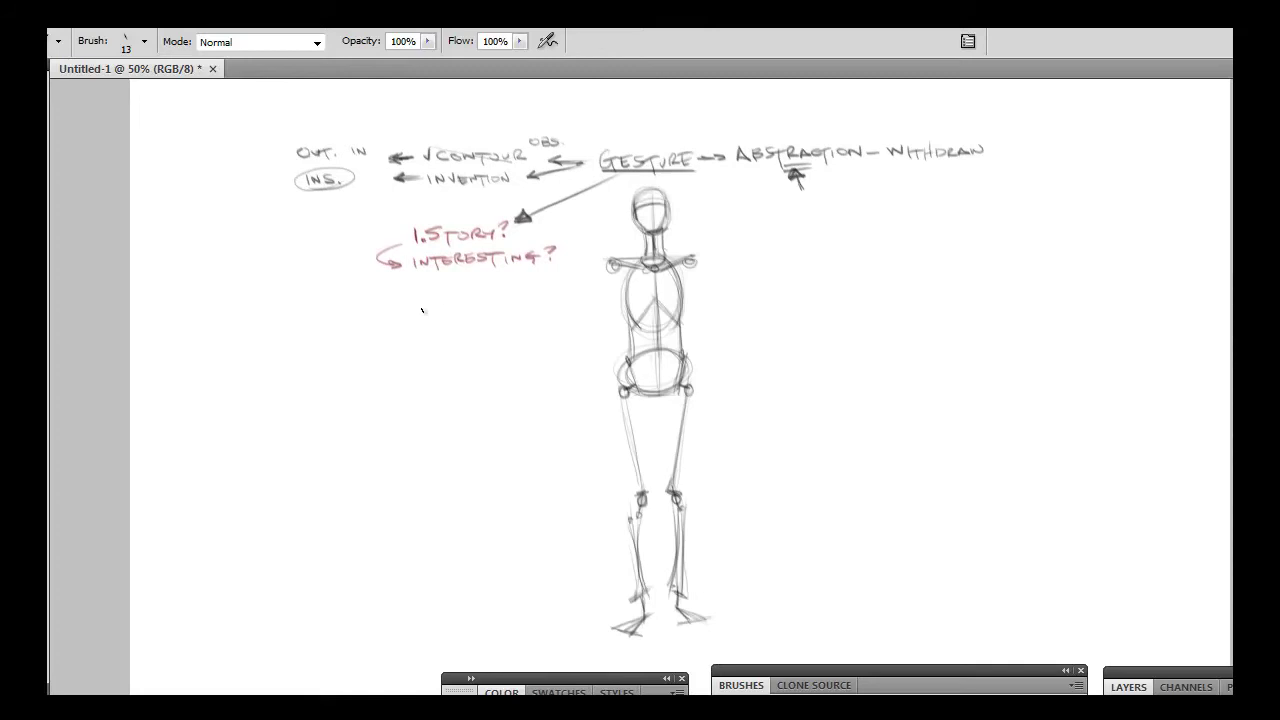
Write a circled "– EX." under "INTERESTING?" and add the bullet note "SUBTLE." below it.
{"action": "left_click_drag", "start_coordinate": [407, 287], "coordinate": [428, 291]}
{"action": "left_click_drag", "start_coordinate": [428, 282], "coordinate": [436, 286]}
{"action": "left_click_drag", "start_coordinate": [428, 291], "coordinate": [438, 290]}
{"action": "left_click_drag", "start_coordinate": [448, 281], "coordinate": [452, 291]}
{"action": "left_click", "coordinate": [458, 288]}
{"action": "left_click_drag", "start_coordinate": [460, 275], "coordinate": [414, 286]}
{"action": "left_click", "coordinate": [421, 308]}
{"action": "left_click_drag", "start_coordinate": [442, 304], "coordinate": [520, 310]}
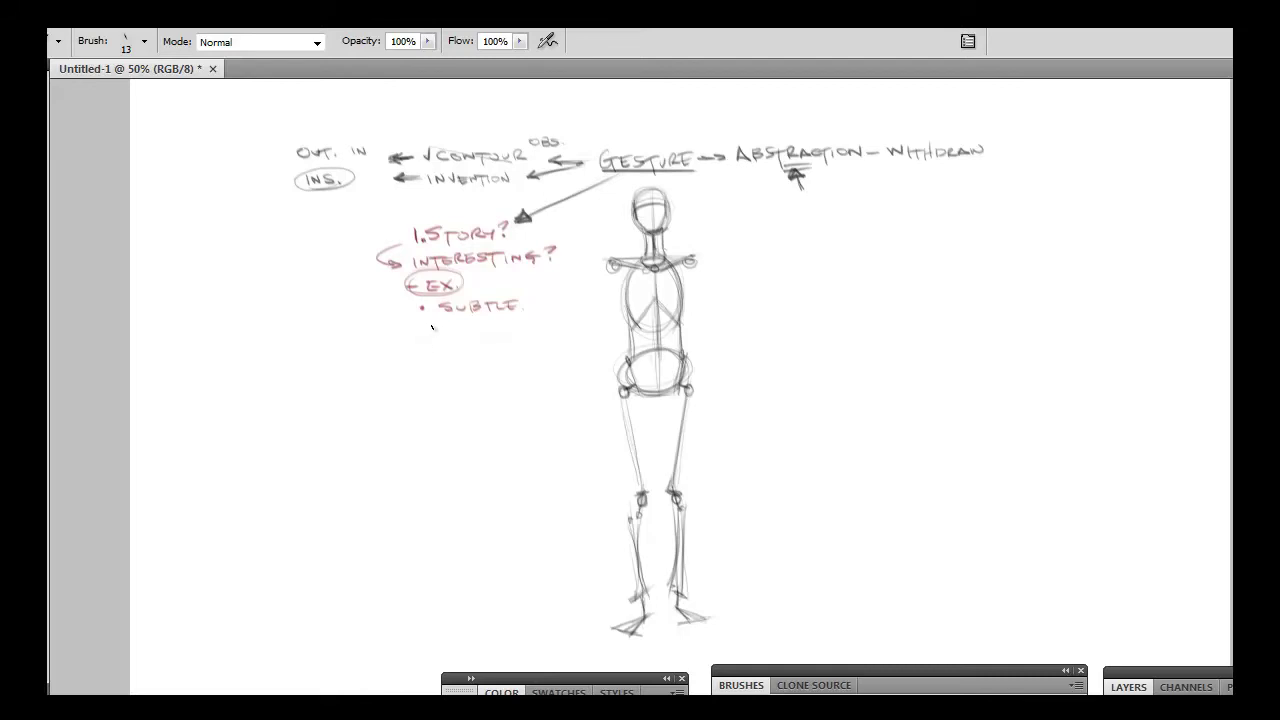
Add "THEME" and a pointing arrow at "1. STORY?", and write the second numbered note "2. WEIGHT/BAL." below "SUBTLE.".
{"action": "left_click_drag", "start_coordinate": [411, 318], "coordinate": [424, 334]}
{"action": "left_click", "coordinate": [428, 332]}
{"action": "mouse_move", "coordinate": [363, 239]}
{"action": "left_mouse_down"}
{"action": "mouse_move", "coordinate": [421, 232]}
{"action": "mouse_move", "coordinate": [436, 208]}
{"action": "mouse_move", "coordinate": [488, 210]}
{"action": "left_mouse_up"}
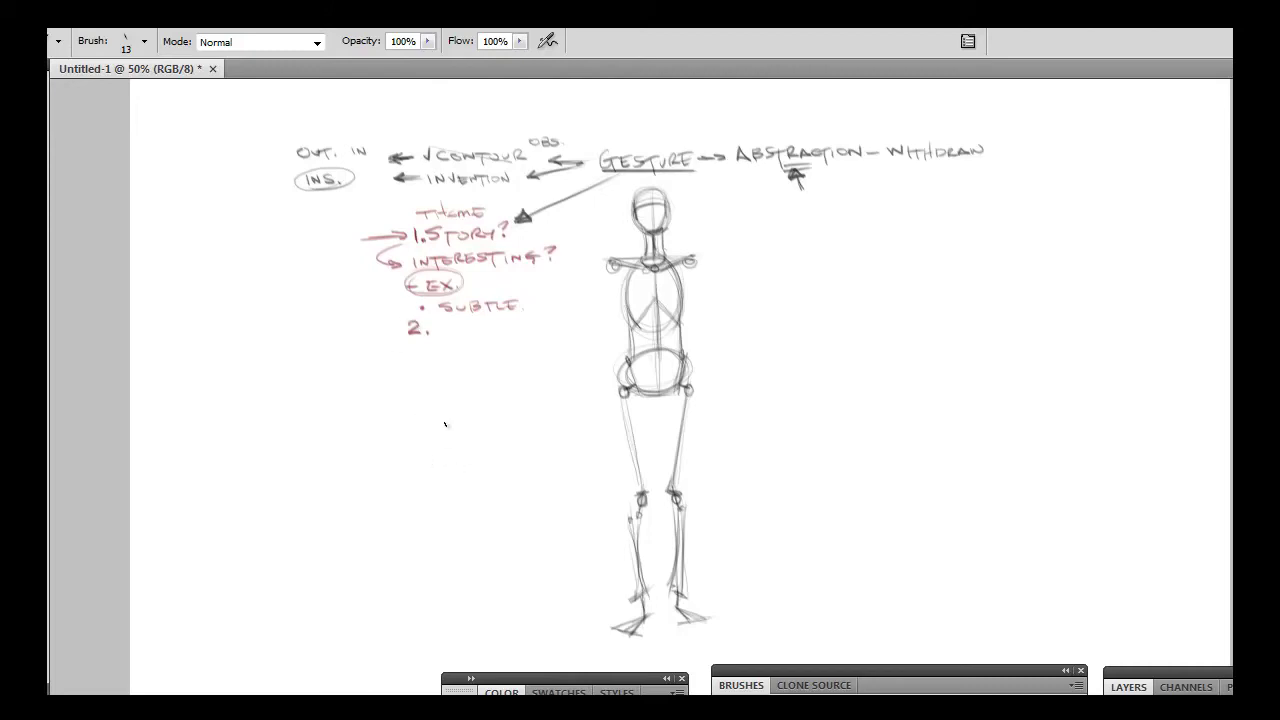
{"action": "left_click_drag", "start_coordinate": [443, 457], "coordinate": [423, 443]}
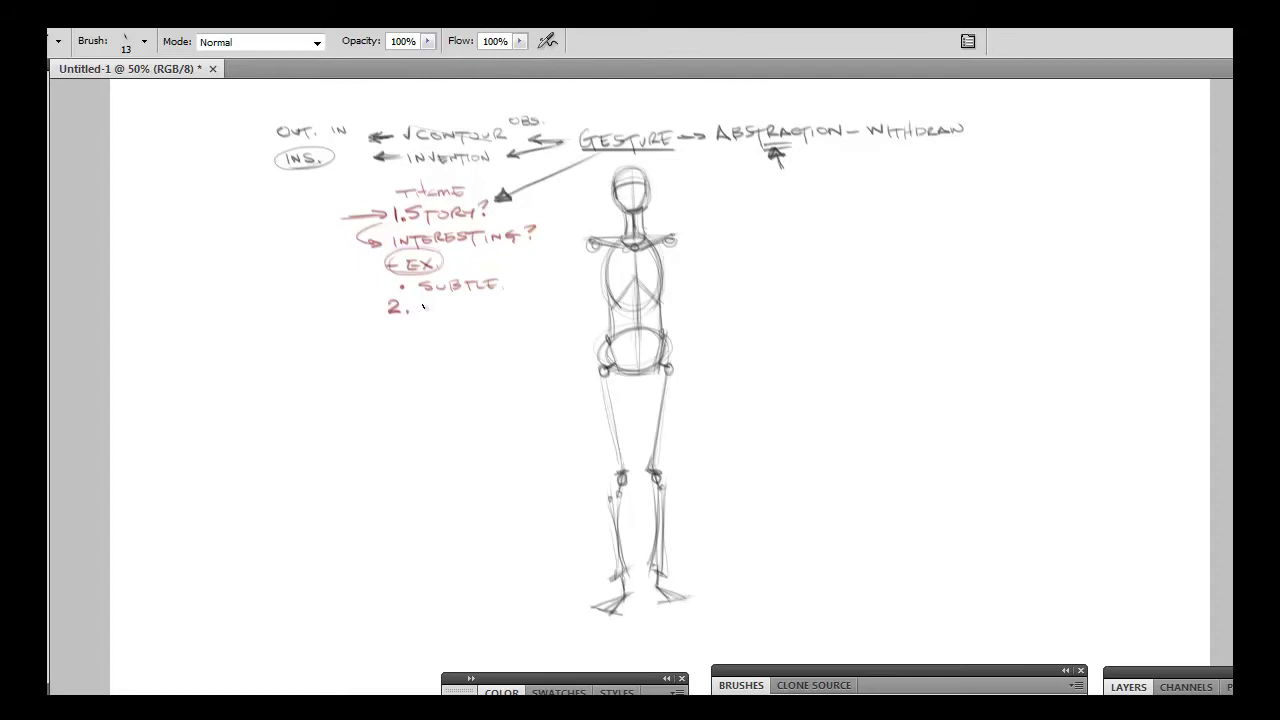
{"action": "mouse_move", "coordinate": [423, 303]}
{"action": "left_mouse_down"}
{"action": "mouse_move", "coordinate": [445, 314]}
{"action": "mouse_move", "coordinate": [500, 300]}
{"action": "mouse_move", "coordinate": [512, 314]}
{"action": "mouse_move", "coordinate": [548, 300]}
{"action": "left_mouse_up"}
{"action": "left_click", "coordinate": [551, 304]}
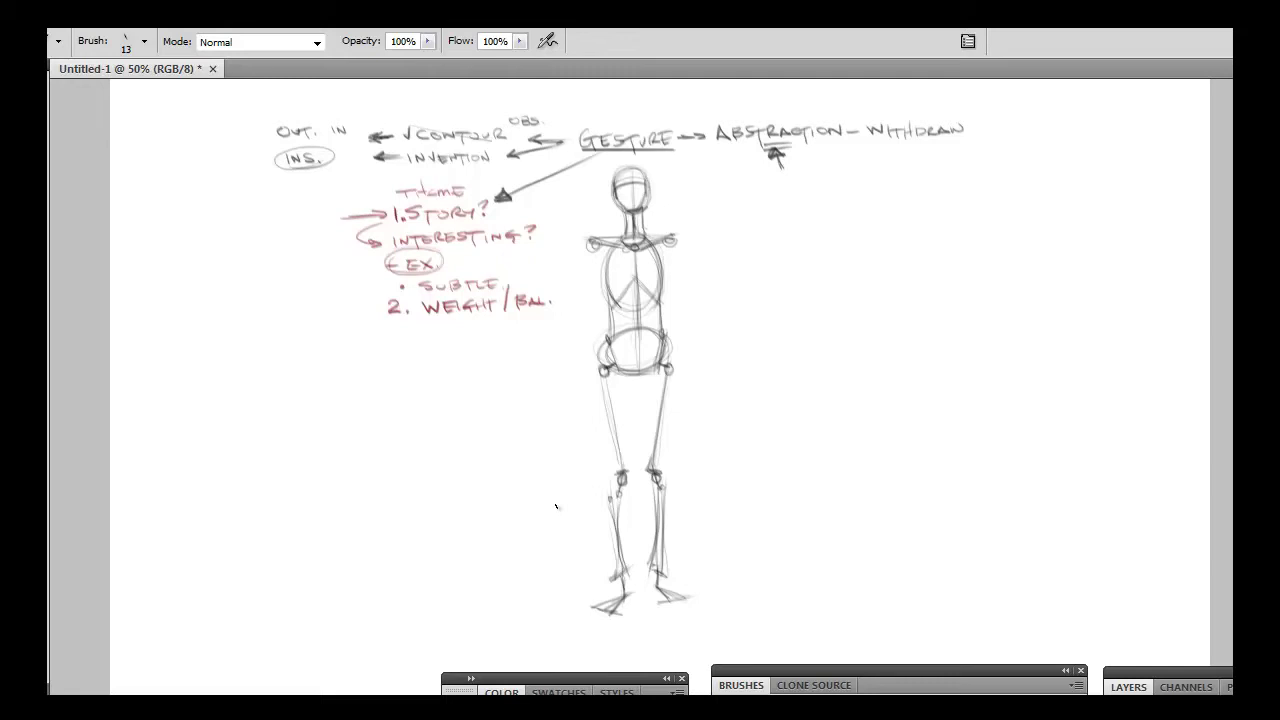
Draw arrows from note 2 and from "OUT. IN" toward a new red contour figure, starting its head, shoulders and upper torso.
{"action": "mouse_move", "coordinate": [382, 306]}
{"action": "left_mouse_down"}
{"action": "mouse_move", "coordinate": [346, 306]}
{"action": "mouse_move", "coordinate": [362, 313]}
{"action": "left_mouse_up"}
{"action": "mouse_move", "coordinate": [270, 131]}
{"action": "left_mouse_down"}
{"action": "mouse_move", "coordinate": [256, 222]}
{"action": "mouse_move", "coordinate": [246, 217]}
{"action": "mouse_move", "coordinate": [282, 261]}
{"action": "mouse_move", "coordinate": [265, 237]}
{"action": "mouse_move", "coordinate": [273, 266]}
{"action": "mouse_move", "coordinate": [275, 234]}
{"action": "mouse_move", "coordinate": [266, 270]}
{"action": "mouse_move", "coordinate": [283, 263]}
{"action": "mouse_move", "coordinate": [292, 278]}
{"action": "mouse_move", "coordinate": [252, 282]}
{"action": "mouse_move", "coordinate": [310, 328]}
{"action": "left_mouse_up"}
{"action": "left_click_drag", "start_coordinate": [248, 286], "coordinate": [258, 338]}
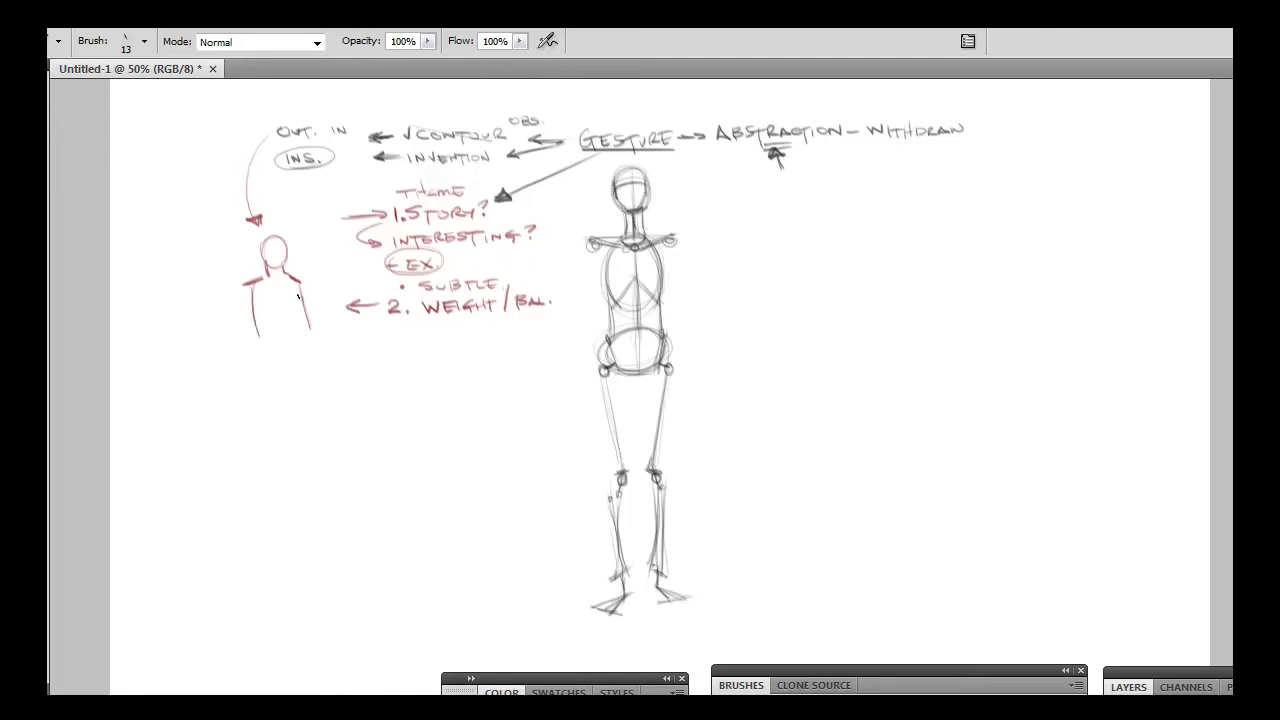
Draw the waist, hips, legs and feet of the red contour figure.
{"action": "mouse_move", "coordinate": [298, 294]}
{"action": "left_mouse_down"}
{"action": "mouse_move", "coordinate": [305, 325]}
{"action": "mouse_move", "coordinate": [300, 292]}
{"action": "mouse_move", "coordinate": [300, 346]}
{"action": "mouse_move", "coordinate": [256, 330]}
{"action": "mouse_move", "coordinate": [261, 386]}
{"action": "left_mouse_up"}
{"action": "left_click_drag", "start_coordinate": [298, 346], "coordinate": [310, 432]}
{"action": "left_click_drag", "start_coordinate": [302, 370], "coordinate": [309, 466]}
{"action": "mouse_move", "coordinate": [283, 400]}
{"action": "left_mouse_down"}
{"action": "mouse_move", "coordinate": [296, 472]}
{"action": "mouse_move", "coordinate": [301, 458]}
{"action": "mouse_move", "coordinate": [309, 468]}
{"action": "mouse_move", "coordinate": [308, 536]}
{"action": "left_mouse_up"}
{"action": "left_click_drag", "start_coordinate": [308, 466], "coordinate": [300, 538]}
{"action": "mouse_move", "coordinate": [295, 466]}
{"action": "left_mouse_down"}
{"action": "mouse_move", "coordinate": [301, 542]}
{"action": "mouse_move", "coordinate": [335, 554]}
{"action": "mouse_move", "coordinate": [304, 546]}
{"action": "left_mouse_up"}
{"action": "mouse_move", "coordinate": [253, 380]}
{"action": "left_mouse_down"}
{"action": "mouse_move", "coordinate": [259, 471]}
{"action": "mouse_move", "coordinate": [259, 388]}
{"action": "mouse_move", "coordinate": [264, 468]}
{"action": "mouse_move", "coordinate": [280, 405]}
{"action": "mouse_move", "coordinate": [275, 470]}
{"action": "left_mouse_up"}
{"action": "mouse_move", "coordinate": [282, 398]}
{"action": "left_mouse_down"}
{"action": "mouse_move", "coordinate": [273, 471]}
{"action": "mouse_move", "coordinate": [261, 468]}
{"action": "mouse_move", "coordinate": [272, 471]}
{"action": "mouse_move", "coordinate": [267, 530]}
{"action": "left_mouse_up"}
{"action": "left_click_drag", "start_coordinate": [263, 484], "coordinate": [268, 546]}
{"action": "mouse_move", "coordinate": [261, 496]}
{"action": "left_mouse_down"}
{"action": "mouse_move", "coordinate": [270, 545]}
{"action": "mouse_move", "coordinate": [236, 555]}
{"action": "mouse_move", "coordinate": [270, 541]}
{"action": "mouse_move", "coordinate": [260, 546]}
{"action": "left_mouse_up"}
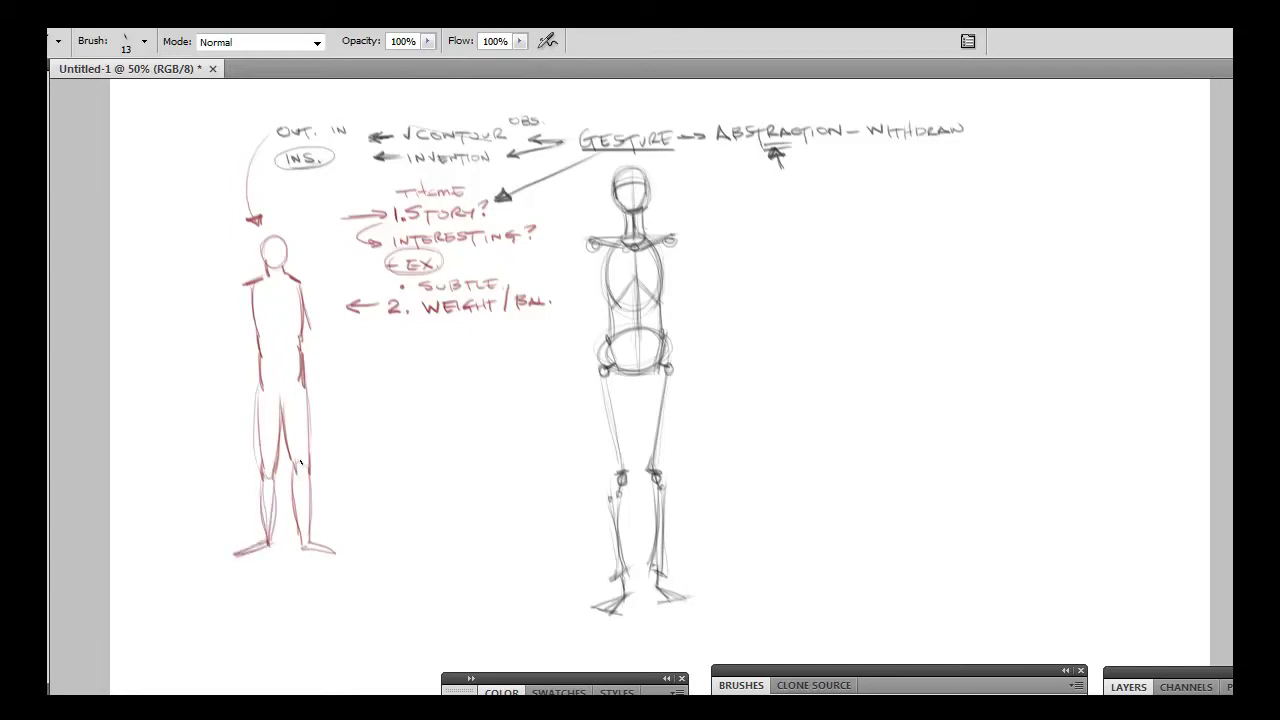
Mark the crotch of the red contour figure and draw both arms with oval hands.
{"action": "left_click_drag", "start_coordinate": [285, 408], "coordinate": [275, 413]}
{"action": "mouse_move", "coordinate": [247, 292]}
{"action": "left_mouse_down"}
{"action": "mouse_move", "coordinate": [239, 333]}
{"action": "mouse_move", "coordinate": [238, 321]}
{"action": "mouse_move", "coordinate": [250, 336]}
{"action": "mouse_move", "coordinate": [255, 325]}
{"action": "mouse_move", "coordinate": [243, 290]}
{"action": "mouse_move", "coordinate": [233, 338]}
{"action": "mouse_move", "coordinate": [256, 323]}
{"action": "mouse_move", "coordinate": [250, 336]}
{"action": "mouse_move", "coordinate": [293, 274]}
{"action": "mouse_move", "coordinate": [304, 330]}
{"action": "left_mouse_up"}
{"action": "left_click_drag", "start_coordinate": [294, 278], "coordinate": [330, 384]}
{"action": "left_click_drag", "start_coordinate": [306, 340], "coordinate": [334, 386]}
{"action": "left_click_drag", "start_coordinate": [232, 350], "coordinate": [238, 393]}
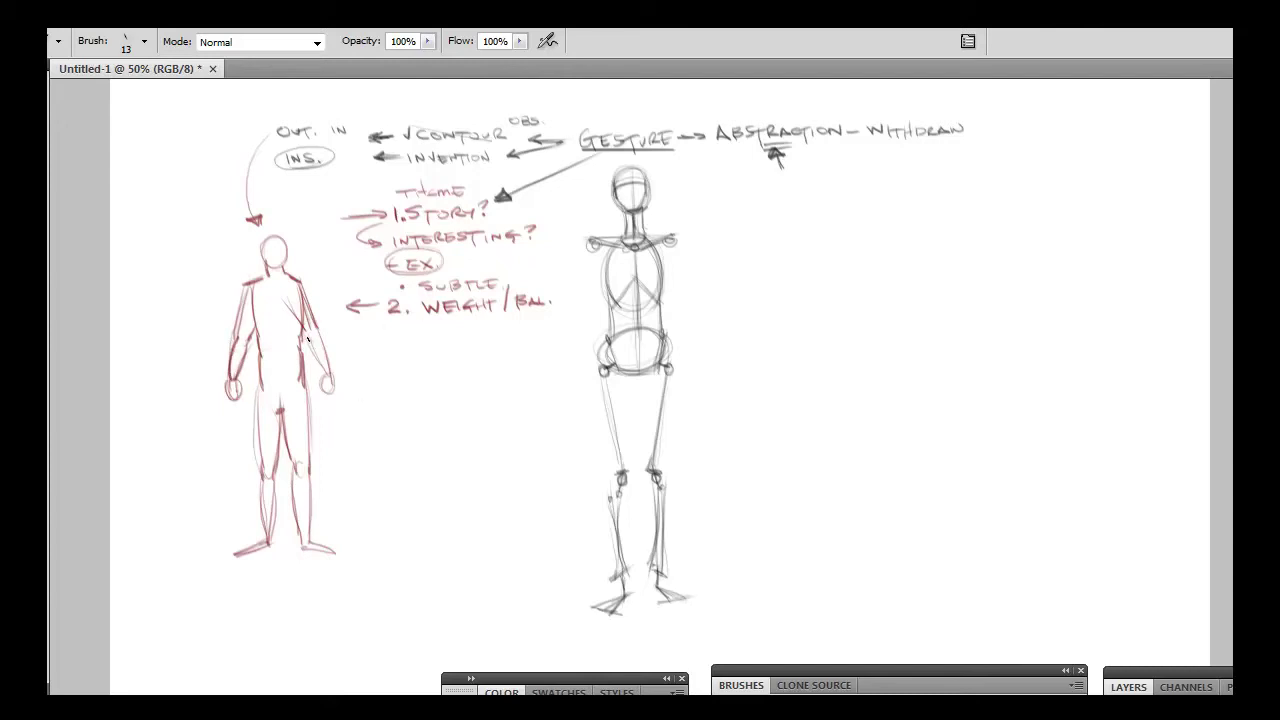
{"action": "left_click_drag", "start_coordinate": [307, 338], "coordinate": [325, 390]}
Darken the red figure's outline around the head, torso, hips and thighs.
{"action": "mouse_move", "coordinate": [288, 242]}
{"action": "left_mouse_down"}
{"action": "mouse_move", "coordinate": [284, 264]}
{"action": "mouse_move", "coordinate": [264, 264]}
{"action": "left_mouse_up"}
{"action": "mouse_move", "coordinate": [262, 236]}
{"action": "left_mouse_down"}
{"action": "mouse_move", "coordinate": [292, 245]}
{"action": "mouse_move", "coordinate": [264, 263]}
{"action": "mouse_move", "coordinate": [300, 283]}
{"action": "mouse_move", "coordinate": [306, 338]}
{"action": "left_mouse_up"}
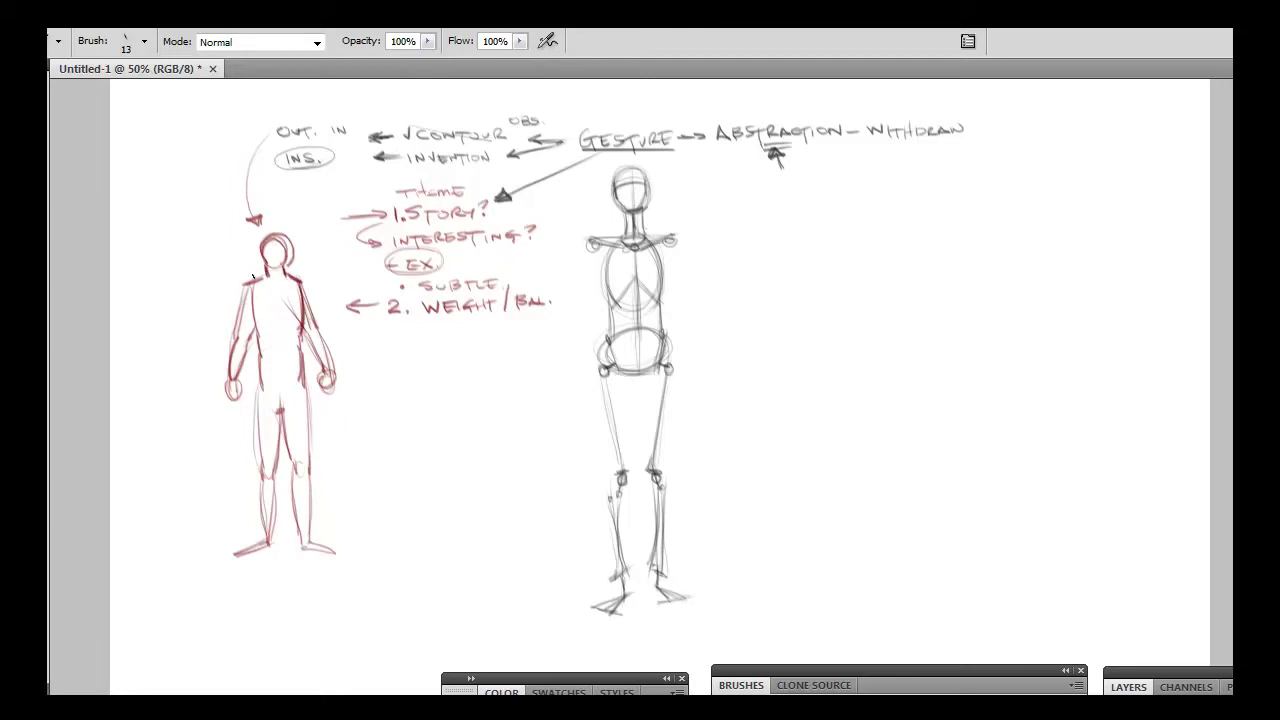
{"action": "mouse_move", "coordinate": [262, 274]}
{"action": "left_mouse_down"}
{"action": "mouse_move", "coordinate": [254, 336]}
{"action": "mouse_move", "coordinate": [252, 314]}
{"action": "left_mouse_up"}
{"action": "mouse_move", "coordinate": [258, 312]}
{"action": "left_mouse_down"}
{"action": "mouse_move", "coordinate": [259, 353]}
{"action": "mouse_move", "coordinate": [260, 333]}
{"action": "mouse_move", "coordinate": [260, 353]}
{"action": "mouse_move", "coordinate": [261, 335]}
{"action": "mouse_move", "coordinate": [295, 329]}
{"action": "mouse_move", "coordinate": [307, 361]}
{"action": "mouse_move", "coordinate": [301, 379]}
{"action": "mouse_move", "coordinate": [257, 360]}
{"action": "mouse_move", "coordinate": [256, 458]}
{"action": "left_mouse_up"}
{"action": "mouse_move", "coordinate": [266, 388]}
{"action": "left_mouse_down"}
{"action": "mouse_move", "coordinate": [258, 458]}
{"action": "mouse_move", "coordinate": [275, 462]}
{"action": "left_mouse_up"}
{"action": "left_click_drag", "start_coordinate": [284, 412], "coordinate": [282, 462]}
{"action": "left_click_drag", "start_coordinate": [306, 384], "coordinate": [309, 460]}
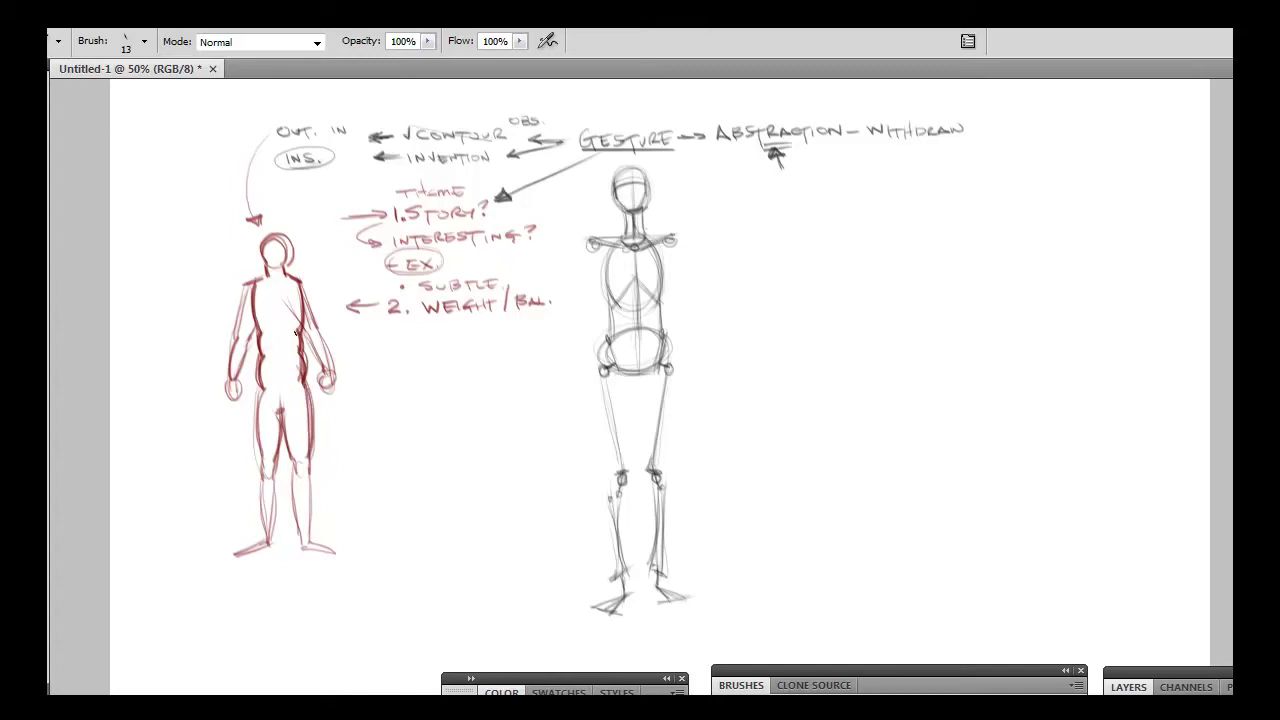
{"action": "left_click_drag", "start_coordinate": [258, 356], "coordinate": [263, 390]}
{"action": "left_click_drag", "start_coordinate": [300, 352], "coordinate": [302, 380]}
Draw a red side-view skeletal figure beside the front view, from head and rib cage down to pelvis, leg and foot.
{"action": "mouse_move", "coordinate": [750, 177]}
{"action": "left_mouse_down"}
{"action": "mouse_move", "coordinate": [751, 207]}
{"action": "mouse_move", "coordinate": [762, 175]}
{"action": "mouse_move", "coordinate": [742, 179]}
{"action": "mouse_move", "coordinate": [735, 200]}
{"action": "mouse_move", "coordinate": [772, 199]}
{"action": "mouse_move", "coordinate": [773, 184]}
{"action": "mouse_move", "coordinate": [743, 213]}
{"action": "mouse_move", "coordinate": [738, 202]}
{"action": "mouse_move", "coordinate": [750, 213]}
{"action": "mouse_move", "coordinate": [732, 240]}
{"action": "mouse_move", "coordinate": [755, 222]}
{"action": "mouse_move", "coordinate": [752, 202]}
{"action": "mouse_move", "coordinate": [773, 224]}
{"action": "mouse_move", "coordinate": [770, 182]}
{"action": "left_mouse_up"}
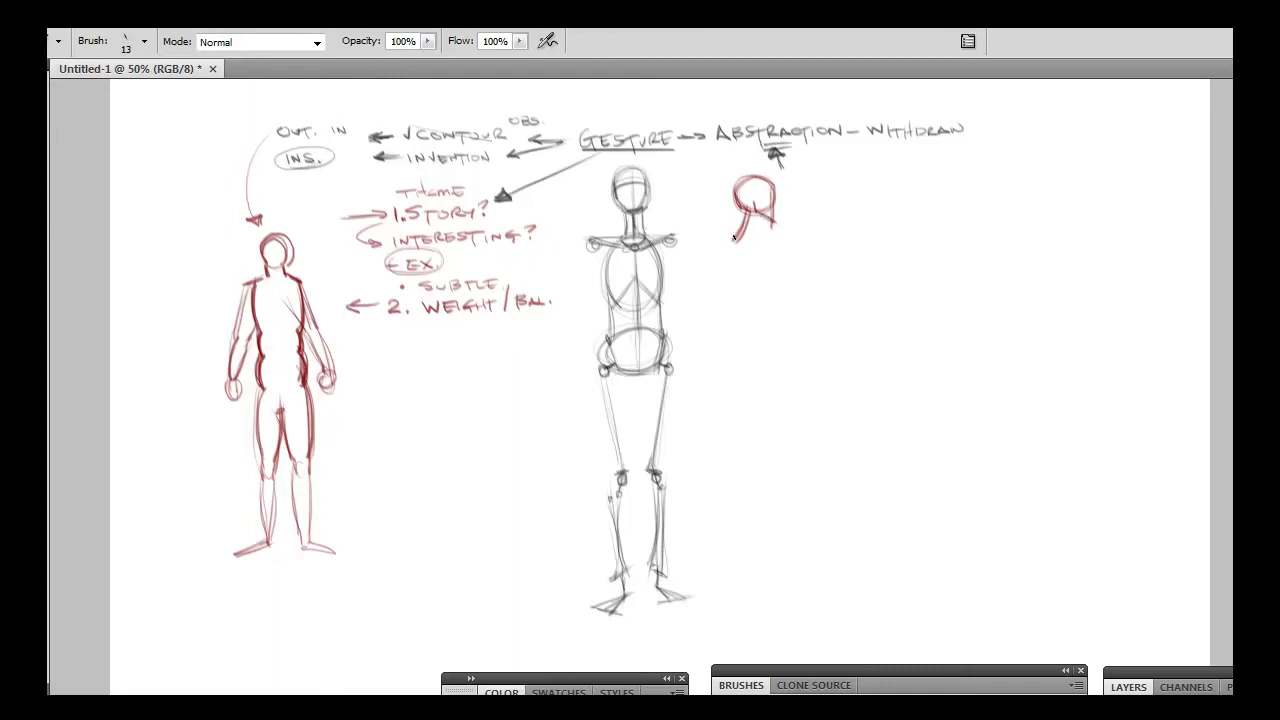
{"action": "left_click_drag", "start_coordinate": [733, 237], "coordinate": [786, 312]}
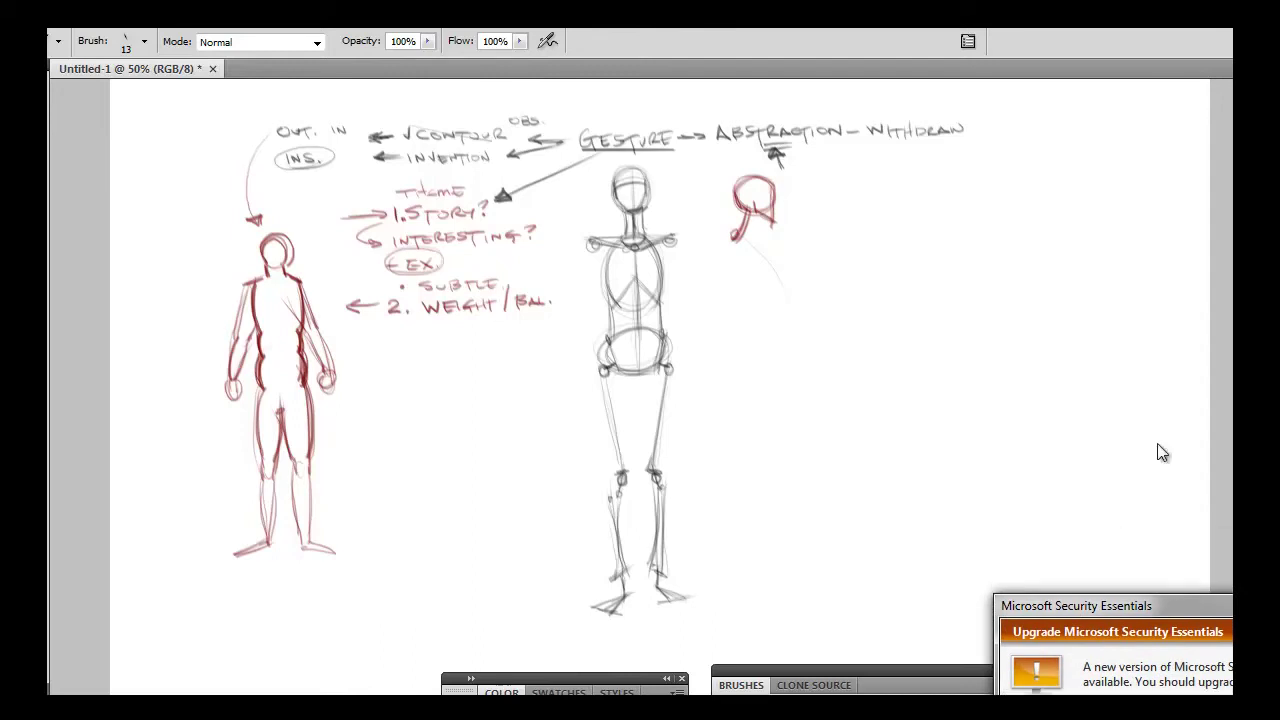
{"action": "mouse_move", "coordinate": [757, 245]}
{"action": "left_mouse_down"}
{"action": "mouse_move", "coordinate": [788, 298]}
{"action": "mouse_move", "coordinate": [778, 285]}
{"action": "mouse_move", "coordinate": [776, 302]}
{"action": "mouse_move", "coordinate": [750, 314]}
{"action": "mouse_move", "coordinate": [722, 263]}
{"action": "mouse_move", "coordinate": [748, 350]}
{"action": "mouse_move", "coordinate": [740, 308]}
{"action": "mouse_move", "coordinate": [752, 348]}
{"action": "mouse_move", "coordinate": [772, 345]}
{"action": "mouse_move", "coordinate": [740, 336]}
{"action": "mouse_move", "coordinate": [757, 352]}
{"action": "mouse_move", "coordinate": [732, 378]}
{"action": "mouse_move", "coordinate": [772, 340]}
{"action": "mouse_move", "coordinate": [745, 392]}
{"action": "mouse_move", "coordinate": [777, 345]}
{"action": "mouse_move", "coordinate": [742, 375]}
{"action": "mouse_move", "coordinate": [756, 492]}
{"action": "mouse_move", "coordinate": [734, 478]}
{"action": "mouse_move", "coordinate": [754, 435]}
{"action": "mouse_move", "coordinate": [750, 378]}
{"action": "mouse_move", "coordinate": [735, 602]}
{"action": "mouse_move", "coordinate": [788, 626]}
{"action": "mouse_move", "coordinate": [736, 630]}
{"action": "left_mouse_up"}
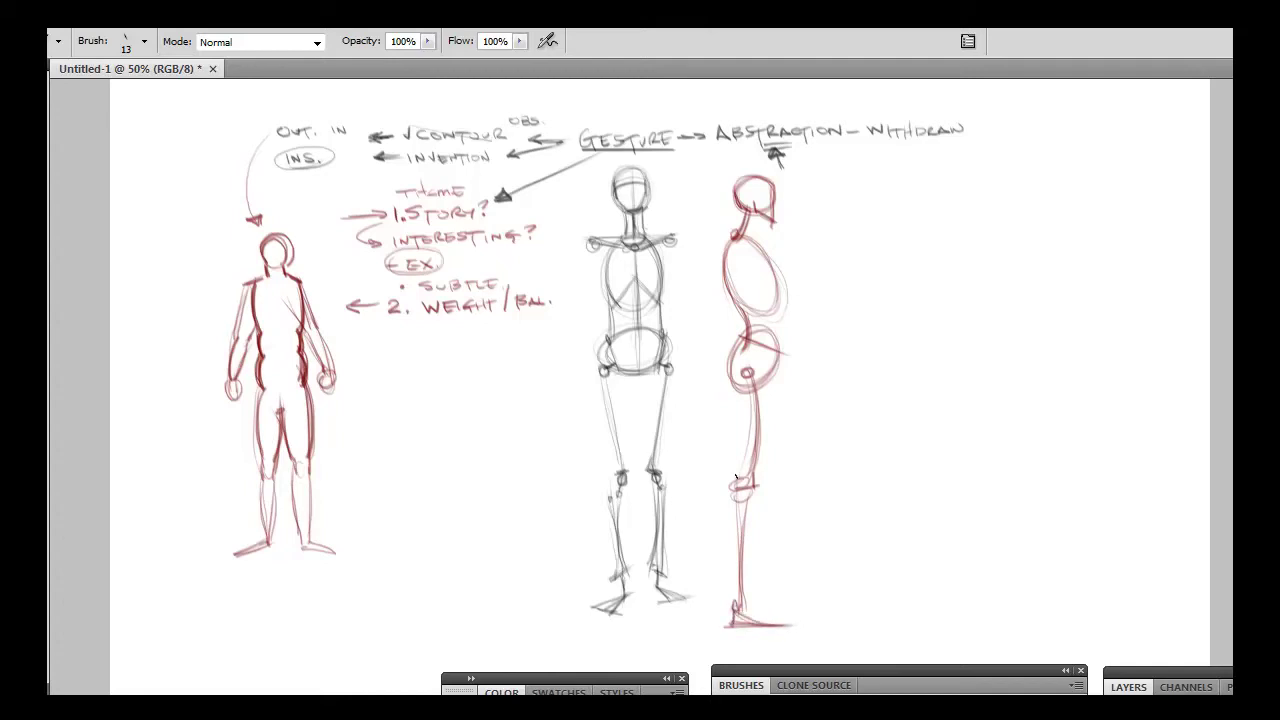
Move the color controls clear of the drawing, choose light blue, and write a boxed "8 PARTS" below "WITHDRAW".
{"action": "left_click", "coordinate": [586, 688]}
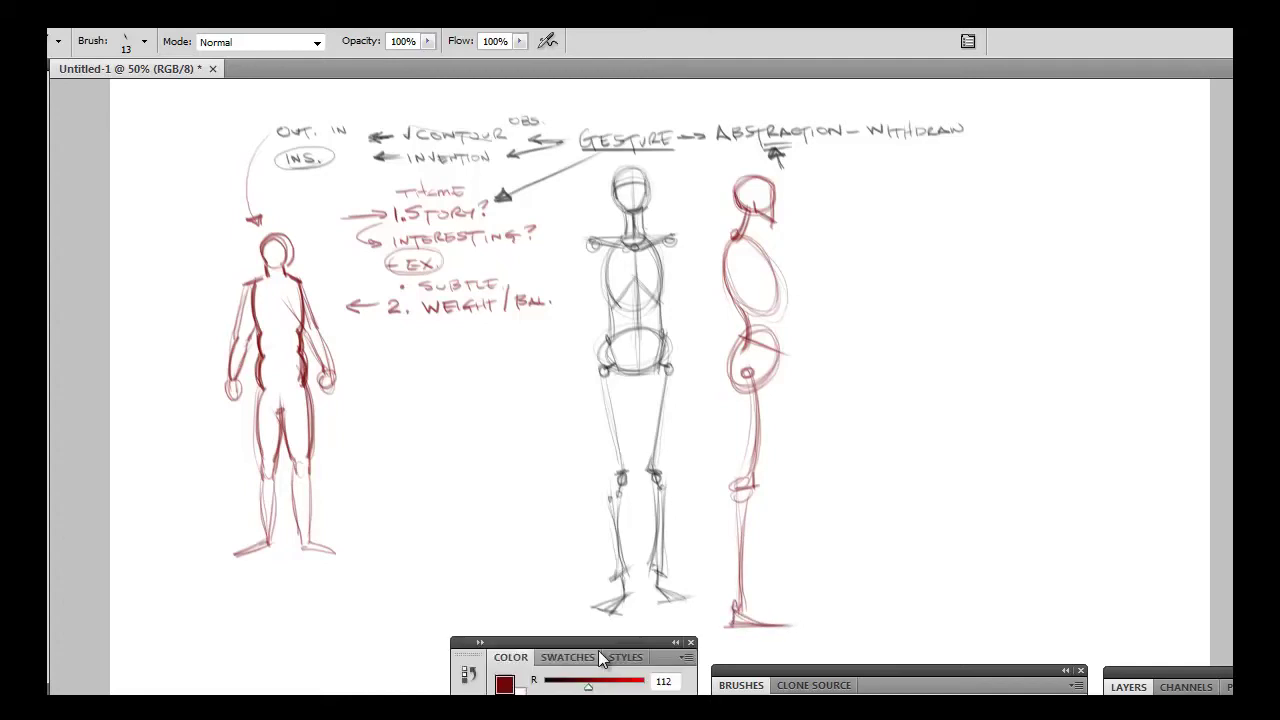
{"action": "left_click_drag", "start_coordinate": [600, 645], "coordinate": [1276, 543]}
{"action": "left_click_drag", "start_coordinate": [1245, 648], "coordinate": [1256, 652]}
{"action": "left_click", "coordinate": [1256, 652]}
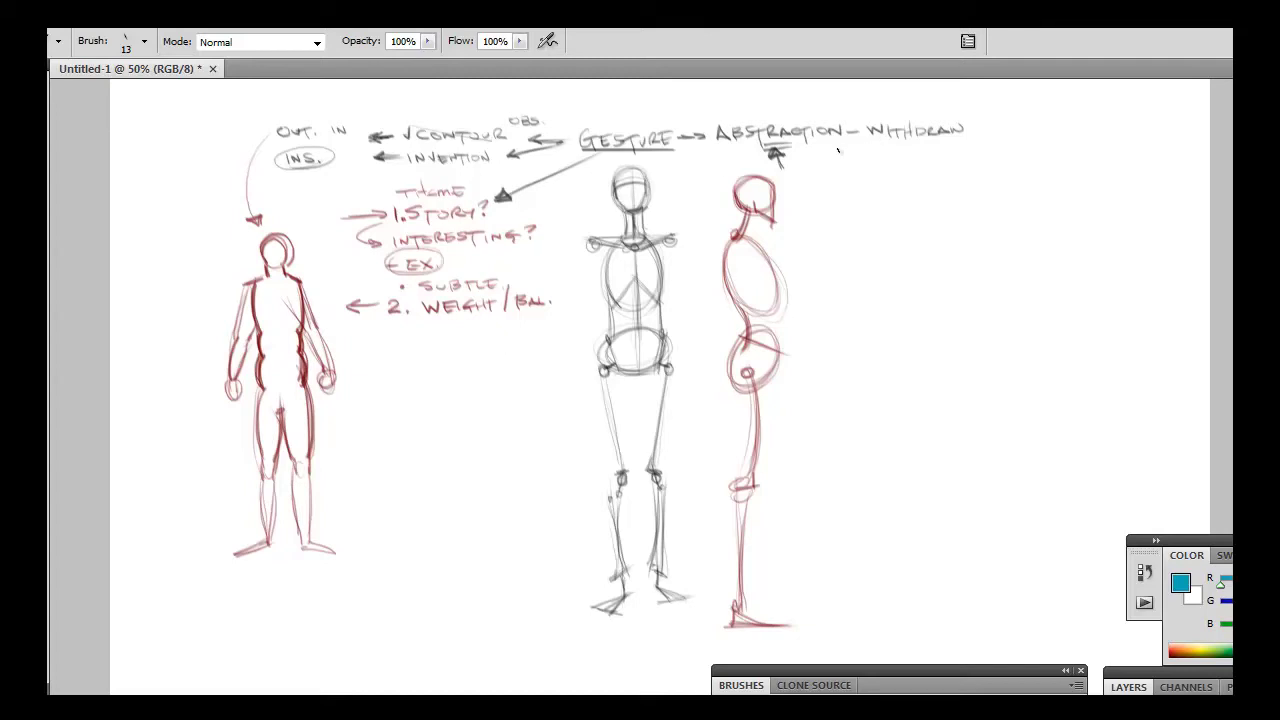
{"action": "mouse_move", "coordinate": [852, 162]}
{"action": "left_mouse_down"}
{"action": "mouse_move", "coordinate": [858, 178]}
{"action": "mouse_move", "coordinate": [856, 163]}
{"action": "mouse_move", "coordinate": [926, 170]}
{"action": "mouse_move", "coordinate": [948, 188]}
{"action": "mouse_move", "coordinate": [838, 188]}
{"action": "mouse_move", "coordinate": [846, 150]}
{"action": "mouse_move", "coordinate": [950, 150]}
{"action": "mouse_move", "coordinate": [836, 152]}
{"action": "mouse_move", "coordinate": [843, 187]}
{"action": "left_mouse_up"}
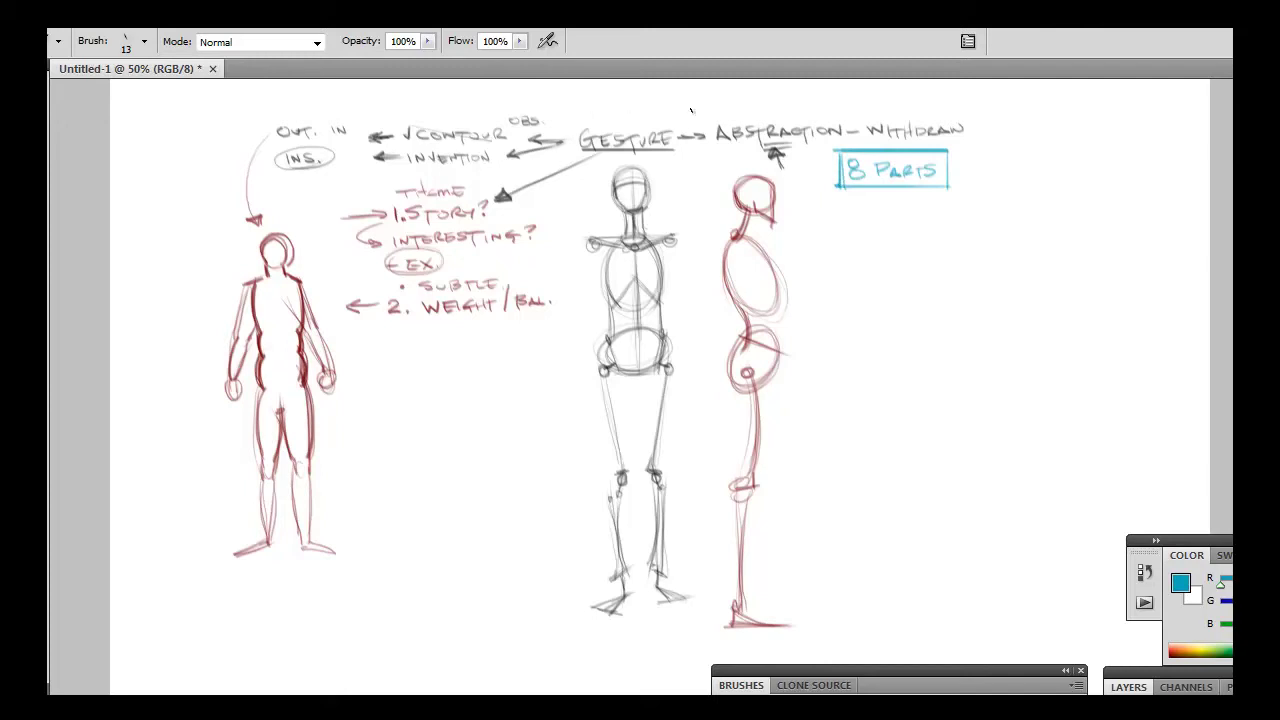
Write "WHY?" above "GESTURE", "HOW?" above "ABSTRACTION" and "WHAT?" beside "8 PARTS", circling all three and linking them with arrows.
{"action": "mouse_move", "coordinate": [603, 108]}
{"action": "left_mouse_down"}
{"action": "mouse_move", "coordinate": [609, 120]}
{"action": "mouse_move", "coordinate": [626, 106]}
{"action": "mouse_move", "coordinate": [632, 122]}
{"action": "mouse_move", "coordinate": [662, 120]}
{"action": "left_mouse_up"}
{"action": "left_click_drag", "start_coordinate": [951, 175], "coordinate": [1015, 172]}
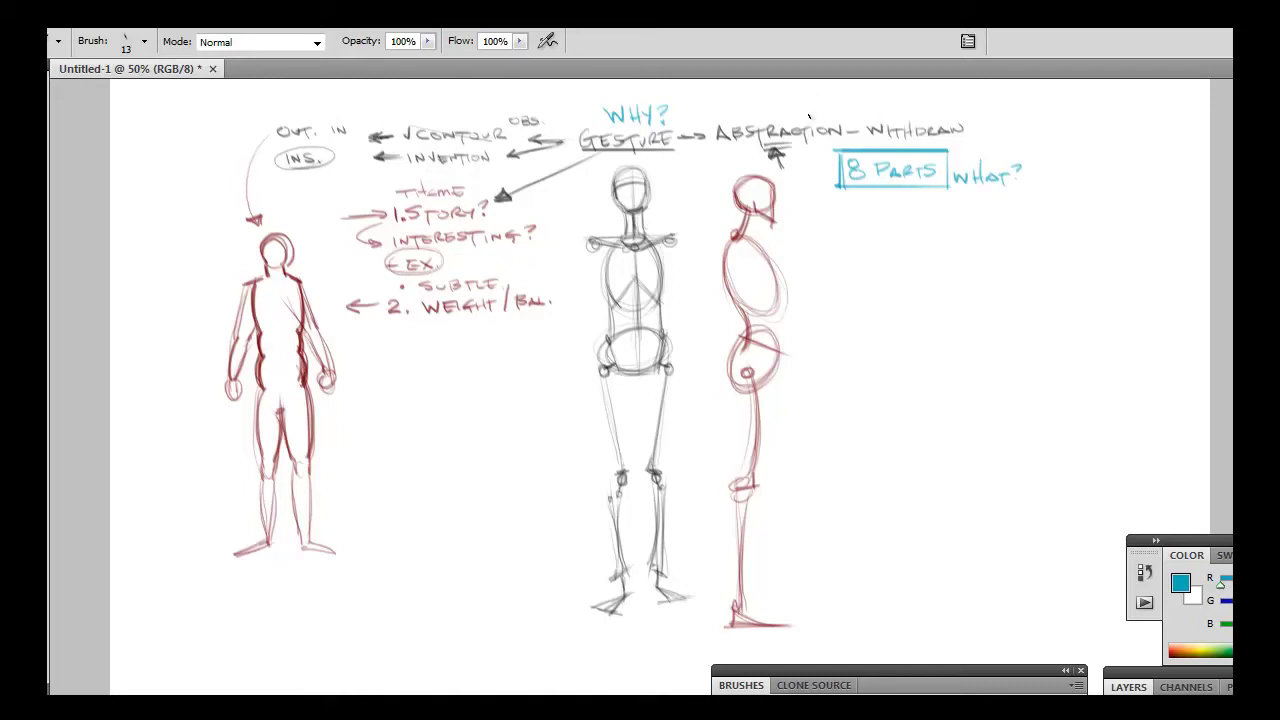
{"action": "left_click_drag", "start_coordinate": [796, 100], "coordinate": [848, 106]}
{"action": "left_click", "coordinate": [848, 111]}
{"action": "mouse_move", "coordinate": [606, 88]}
{"action": "left_mouse_down"}
{"action": "mouse_move", "coordinate": [586, 109]}
{"action": "mouse_move", "coordinate": [599, 130]}
{"action": "mouse_move", "coordinate": [775, 104]}
{"action": "mouse_move", "coordinate": [764, 111]}
{"action": "mouse_move", "coordinate": [820, 118]}
{"action": "mouse_move", "coordinate": [864, 98]}
{"action": "mouse_move", "coordinate": [842, 116]}
{"action": "left_mouse_up"}
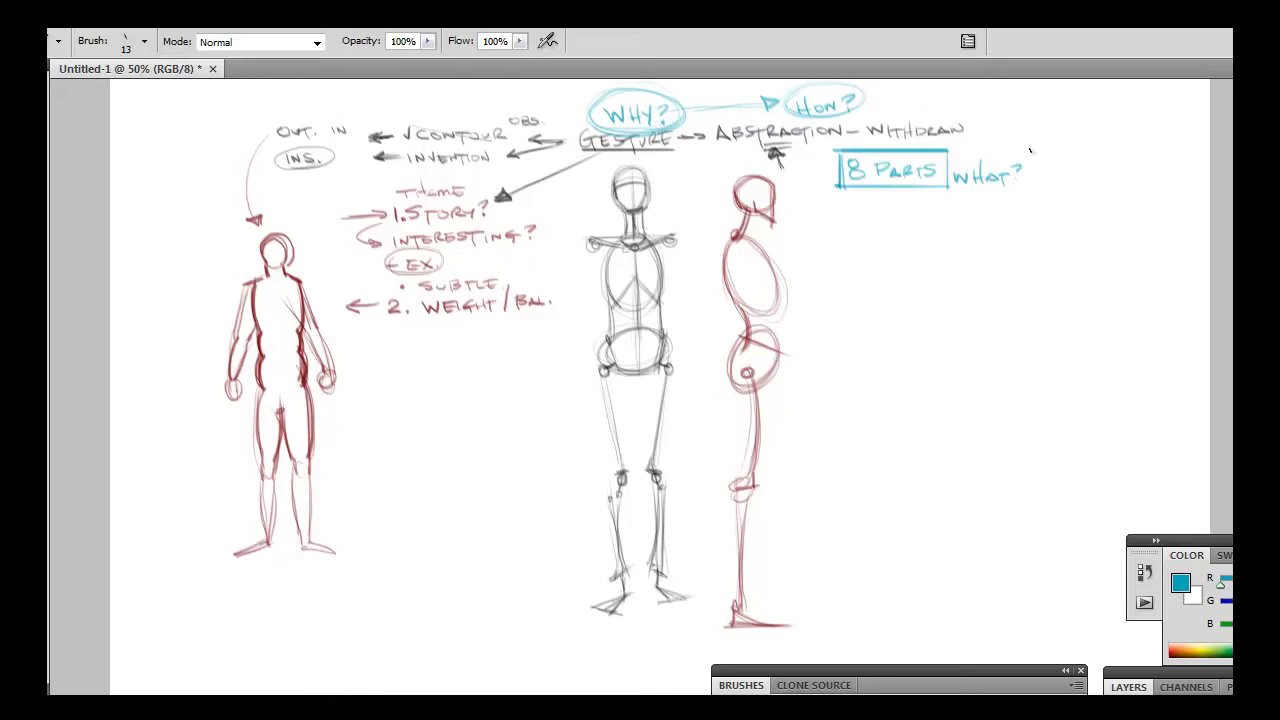
{"action": "left_click_drag", "start_coordinate": [1024, 179], "coordinate": [994, 151]}
{"action": "mouse_move", "coordinate": [866, 96]}
{"action": "left_mouse_down"}
{"action": "mouse_move", "coordinate": [976, 116]}
{"action": "mouse_move", "coordinate": [960, 108]}
{"action": "left_mouse_up"}
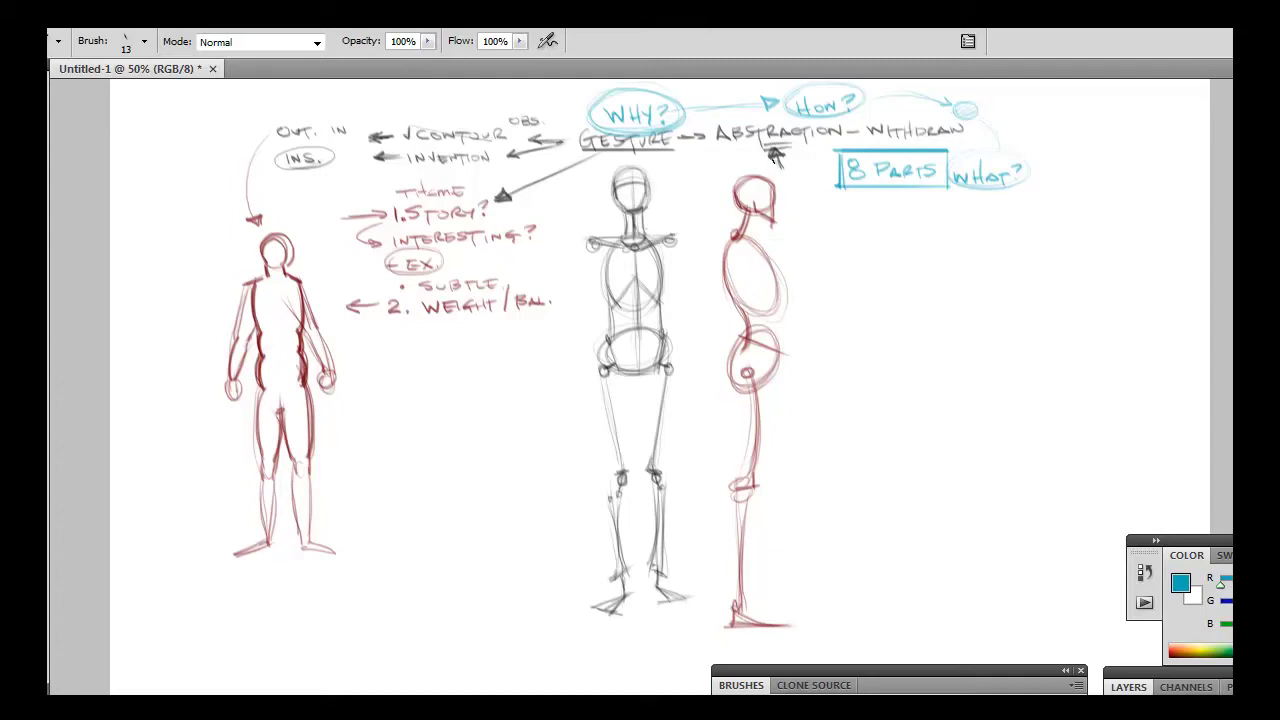
Shade the side figure's head and mark its neck in light blue, then draw a matching tilted box below "8 PARTS".
{"action": "mouse_move", "coordinate": [772, 190]}
{"action": "left_mouse_down"}
{"action": "mouse_move", "coordinate": [766, 204]}
{"action": "mouse_move", "coordinate": [738, 194]}
{"action": "mouse_move", "coordinate": [763, 180]}
{"action": "left_mouse_up"}
{"action": "left_click_drag", "start_coordinate": [750, 212], "coordinate": [738, 236]}
{"action": "left_click_drag", "start_coordinate": [770, 245], "coordinate": [776, 243]}
{"action": "mouse_move", "coordinate": [864, 211]}
{"action": "left_mouse_down"}
{"action": "mouse_move", "coordinate": [912, 221]}
{"action": "mouse_move", "coordinate": [857, 255]}
{"action": "left_mouse_up"}
{"action": "mouse_move", "coordinate": [903, 216]}
{"action": "left_mouse_down"}
{"action": "mouse_move", "coordinate": [896, 270]}
{"action": "mouse_move", "coordinate": [862, 250]}
{"action": "mouse_move", "coordinate": [872, 210]}
{"action": "left_mouse_up"}
{"action": "left_click_drag", "start_coordinate": [903, 222], "coordinate": [885, 268]}
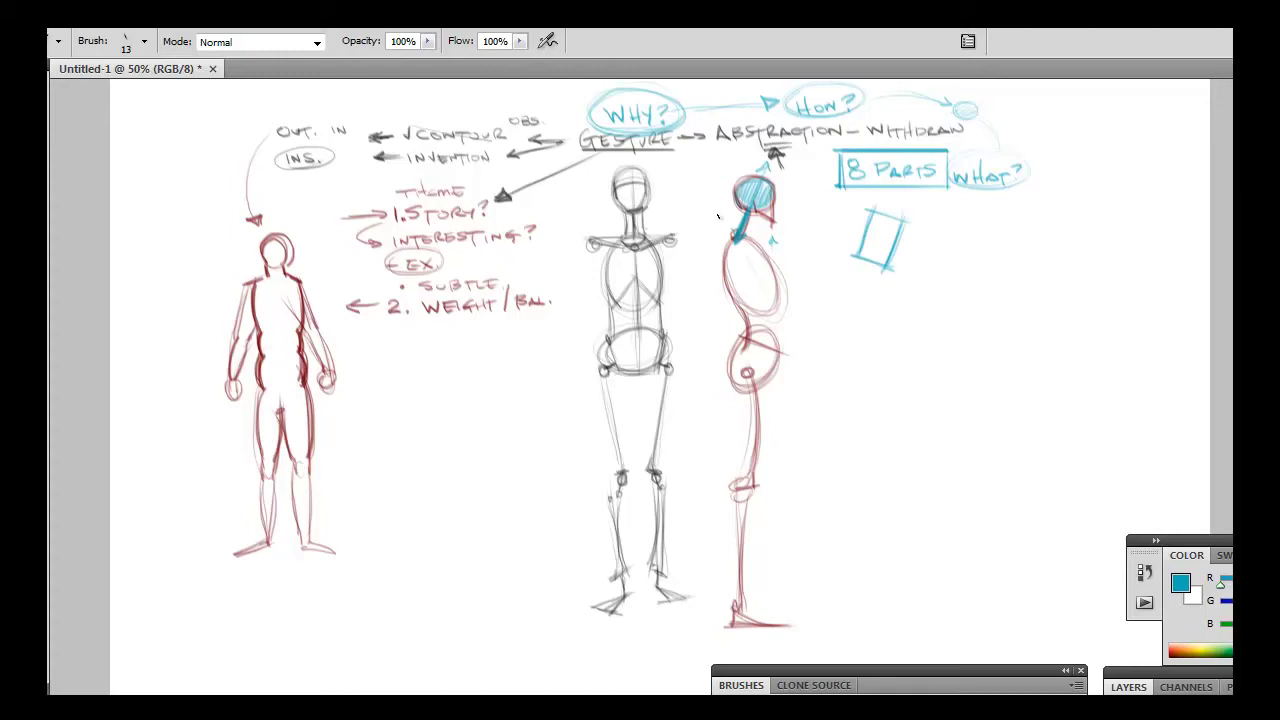
Draw a double-headed axis arrow through the side figure's rib cage and add an oppositely tilted second box under the first.
{"action": "left_click_drag", "start_coordinate": [722, 216], "coordinate": [782, 312]}
{"action": "left_click_drag", "start_coordinate": [740, 244], "coordinate": [788, 320]}
{"action": "left_click_drag", "start_coordinate": [721, 219], "coordinate": [735, 227]}
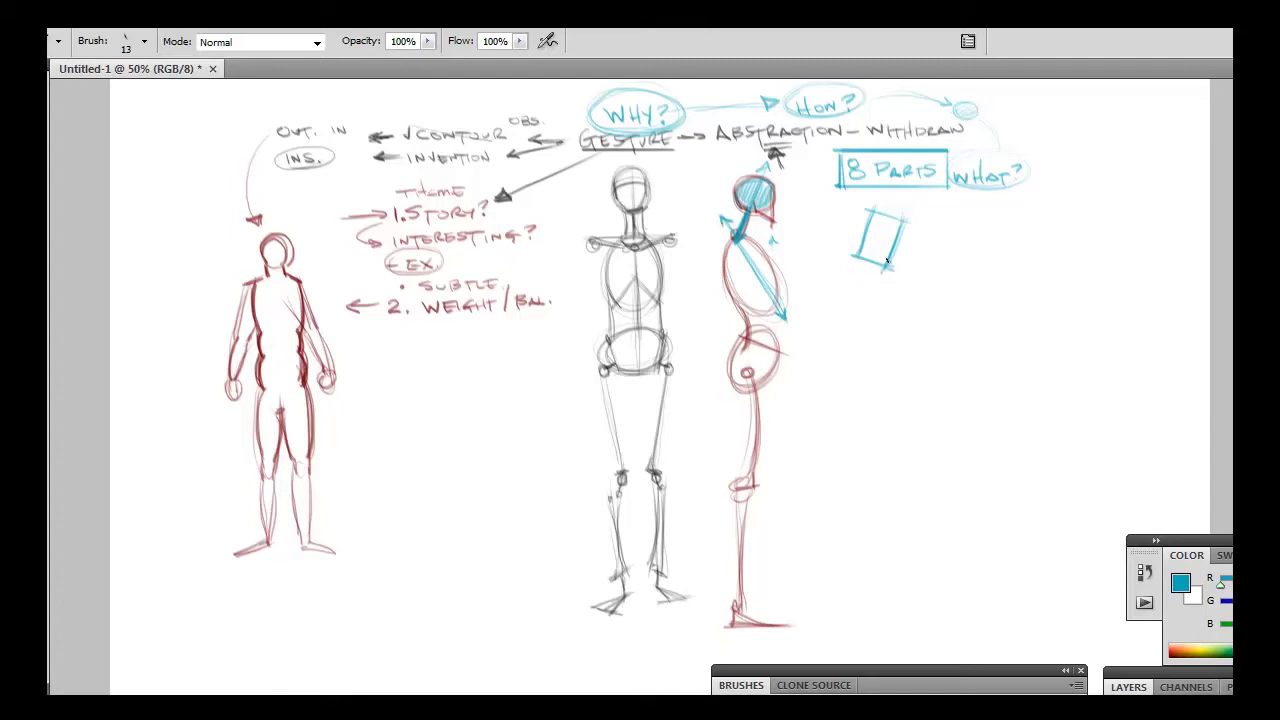
{"action": "mouse_move", "coordinate": [884, 266]}
{"action": "left_mouse_down"}
{"action": "mouse_move", "coordinate": [849, 283]}
{"action": "mouse_move", "coordinate": [878, 326]}
{"action": "left_mouse_up"}
{"action": "mouse_move", "coordinate": [883, 269]}
{"action": "left_mouse_down"}
{"action": "mouse_move", "coordinate": [908, 308]}
{"action": "mouse_move", "coordinate": [884, 275]}
{"action": "left_mouse_up"}
{"action": "mouse_move", "coordinate": [877, 325]}
{"action": "left_mouse_down"}
{"action": "mouse_move", "coordinate": [904, 310]}
{"action": "mouse_move", "coordinate": [851, 285]}
{"action": "mouse_move", "coordinate": [878, 270]}
{"action": "mouse_move", "coordinate": [908, 311]}
{"action": "mouse_move", "coordinate": [876, 323]}
{"action": "mouse_move", "coordinate": [850, 283]}
{"action": "mouse_move", "coordinate": [878, 269]}
{"action": "mouse_move", "coordinate": [878, 323]}
{"action": "mouse_move", "coordinate": [850, 281]}
{"action": "left_mouse_up"}
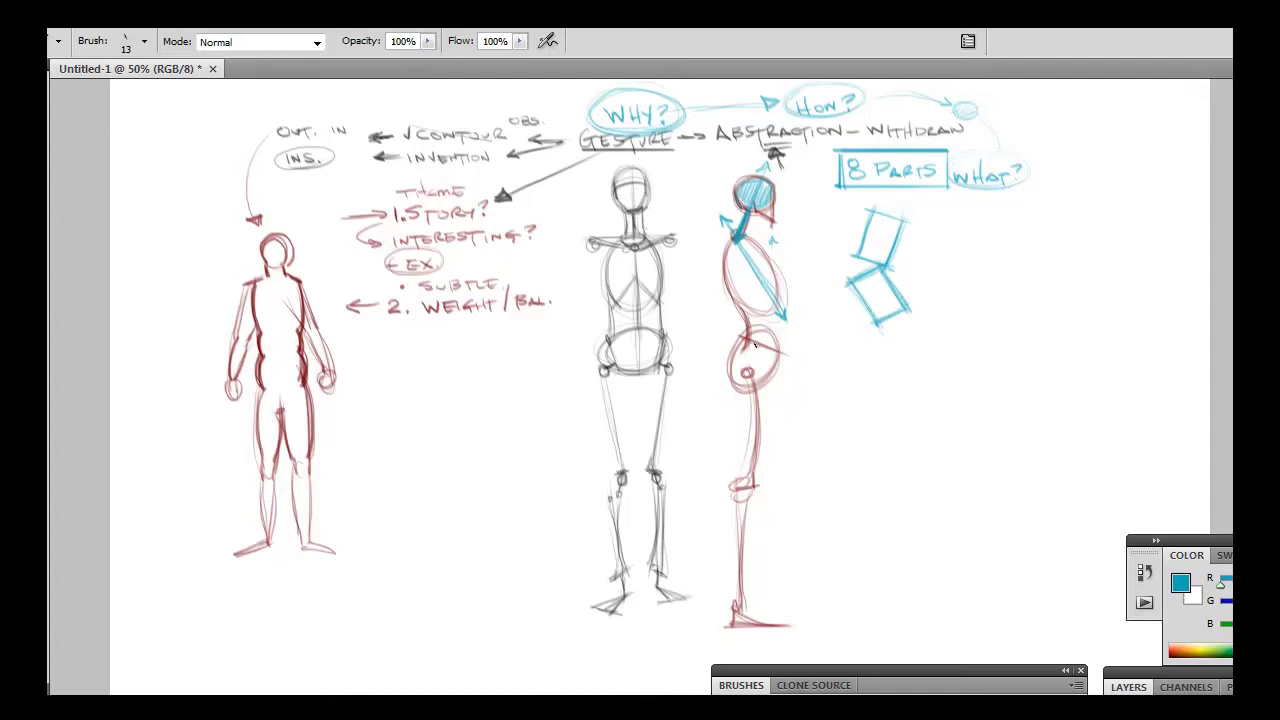
Draw the tilt axis through the side figure's pelvis and add a third tilted box beneath the other two.
{"action": "left_click_drag", "start_coordinate": [747, 372], "coordinate": [774, 340]}
{"action": "mouse_move", "coordinate": [910, 335]}
{"action": "left_mouse_down"}
{"action": "mouse_move", "coordinate": [880, 321]}
{"action": "mouse_move", "coordinate": [895, 326]}
{"action": "mouse_move", "coordinate": [888, 318]}
{"action": "mouse_move", "coordinate": [871, 346]}
{"action": "mouse_move", "coordinate": [877, 328]}
{"action": "mouse_move", "coordinate": [890, 317]}
{"action": "mouse_move", "coordinate": [858, 366]}
{"action": "mouse_move", "coordinate": [906, 353]}
{"action": "mouse_move", "coordinate": [919, 333]}
{"action": "mouse_move", "coordinate": [878, 390]}
{"action": "left_mouse_up"}
{"action": "mouse_move", "coordinate": [906, 344]}
{"action": "left_mouse_down"}
{"action": "mouse_move", "coordinate": [881, 380]}
{"action": "mouse_move", "coordinate": [851, 366]}
{"action": "mouse_move", "coordinate": [890, 384]}
{"action": "left_mouse_up"}
{"action": "mouse_move", "coordinate": [878, 328]}
{"action": "left_mouse_down"}
{"action": "mouse_move", "coordinate": [860, 366]}
{"action": "mouse_move", "coordinate": [904, 336]}
{"action": "mouse_move", "coordinate": [887, 376]}
{"action": "left_mouse_up"}
{"action": "mouse_move", "coordinate": [899, 308]}
{"action": "left_mouse_down"}
{"action": "mouse_move", "coordinate": [878, 321]}
{"action": "mouse_move", "coordinate": [875, 273]}
{"action": "left_mouse_up"}
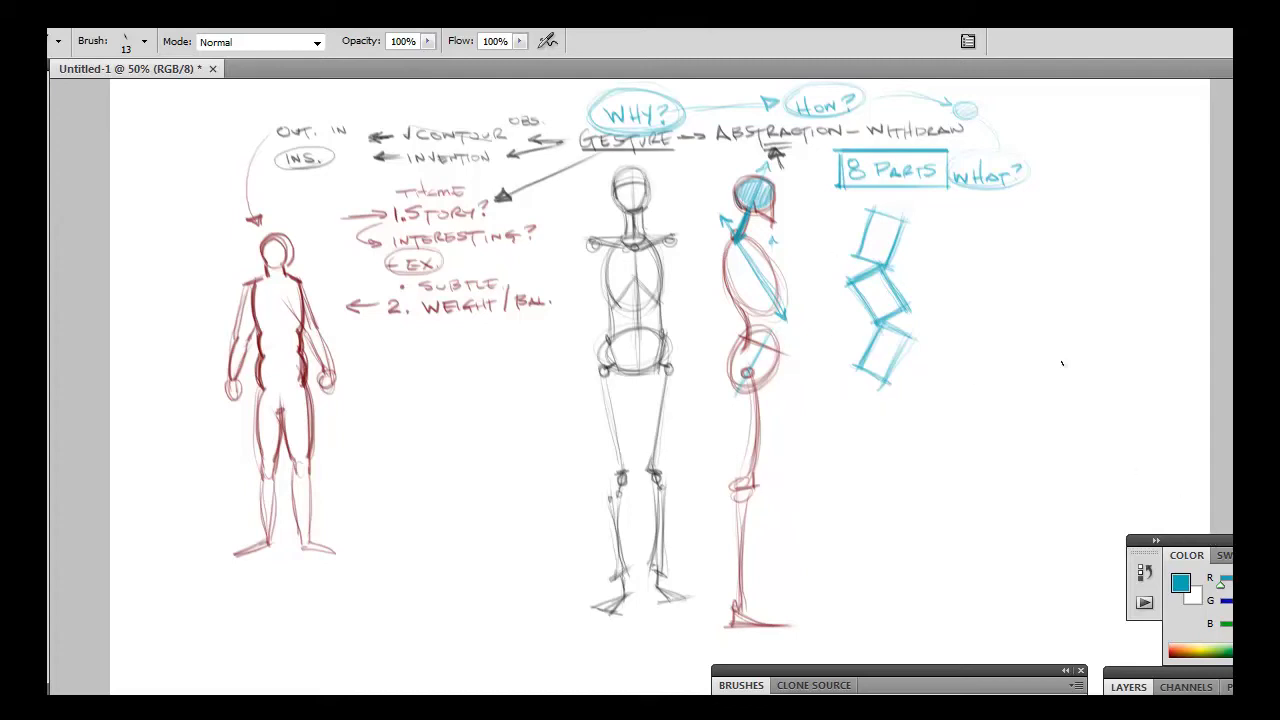
Switch to dark blue and write the numbered list "1. HEAD", "2. RC.", "3 P." below "WHAT?".
{"action": "left_click", "coordinate": [1222, 603]}
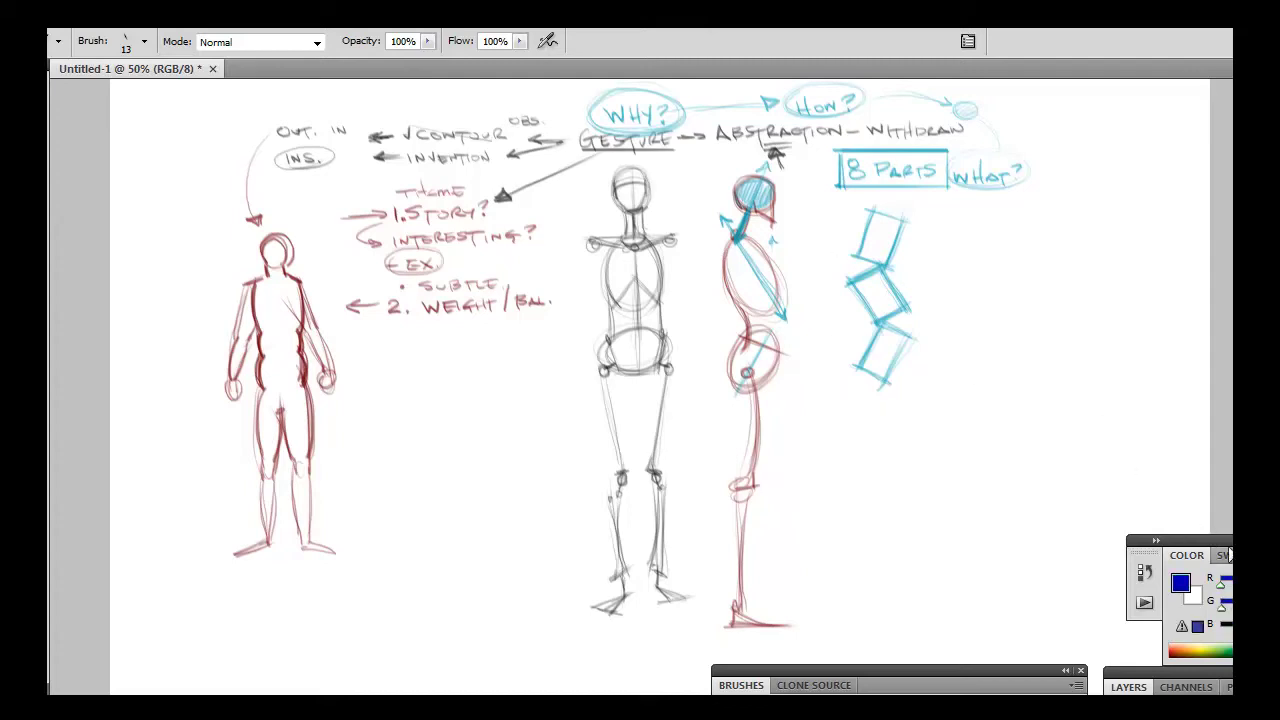
{"action": "left_click", "coordinate": [956, 218]}
{"action": "left_click_drag", "start_coordinate": [947, 210], "coordinate": [976, 219]}
{"action": "mouse_move", "coordinate": [967, 213]}
{"action": "left_mouse_down"}
{"action": "mouse_move", "coordinate": [1015, 213]}
{"action": "mouse_move", "coordinate": [951, 230]}
{"action": "mouse_move", "coordinate": [1015, 236]}
{"action": "mouse_move", "coordinate": [957, 262]}
{"action": "mouse_move", "coordinate": [992, 260]}
{"action": "left_mouse_up"}
{"action": "left_click", "coordinate": [961, 239]}
{"action": "left_click", "coordinate": [1015, 237]}
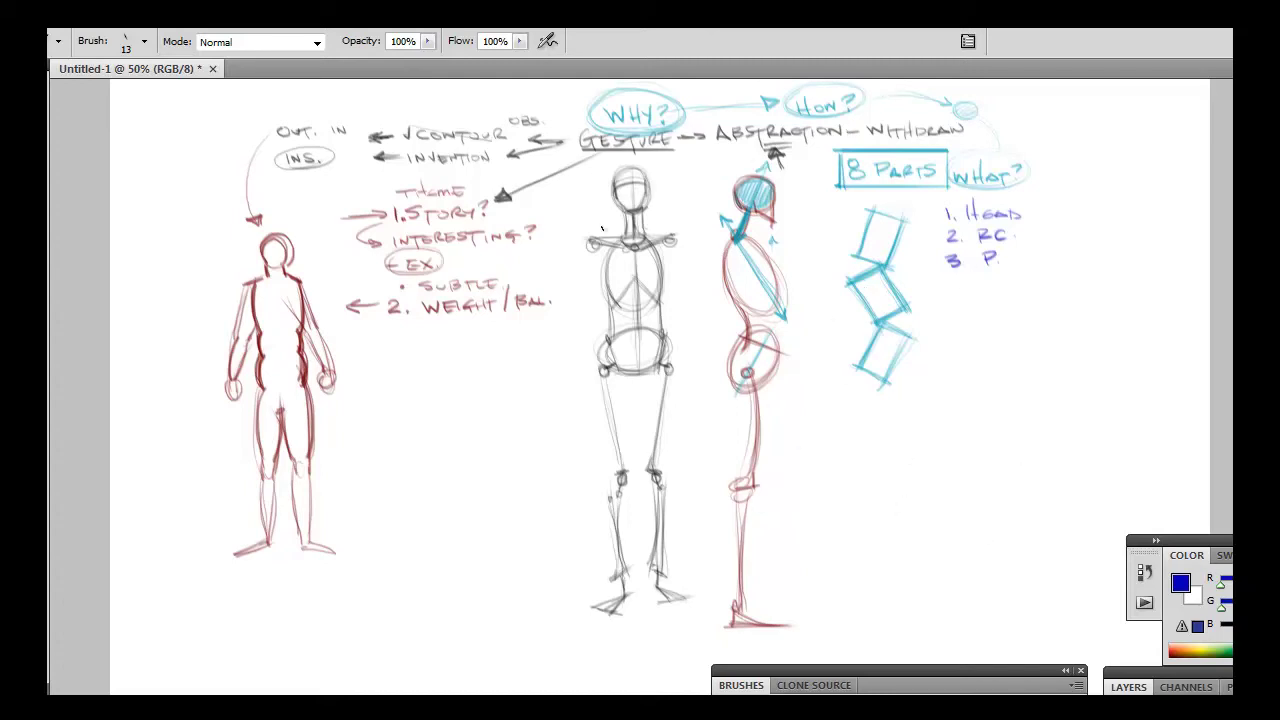
Draw a dark blue upper arm, elbow and forearm hanging from the front-view skeleton's shoulder nearest the notes.
{"action": "mouse_move", "coordinate": [593, 246]}
{"action": "left_mouse_down"}
{"action": "mouse_move", "coordinate": [583, 318]}
{"action": "mouse_move", "coordinate": [593, 258]}
{"action": "mouse_move", "coordinate": [597, 340]}
{"action": "mouse_move", "coordinate": [593, 314]}
{"action": "mouse_move", "coordinate": [578, 362]}
{"action": "mouse_move", "coordinate": [588, 312]}
{"action": "mouse_move", "coordinate": [572, 382]}
{"action": "left_mouse_up"}
{"action": "left_click_drag", "start_coordinate": [590, 308], "coordinate": [566, 390]}
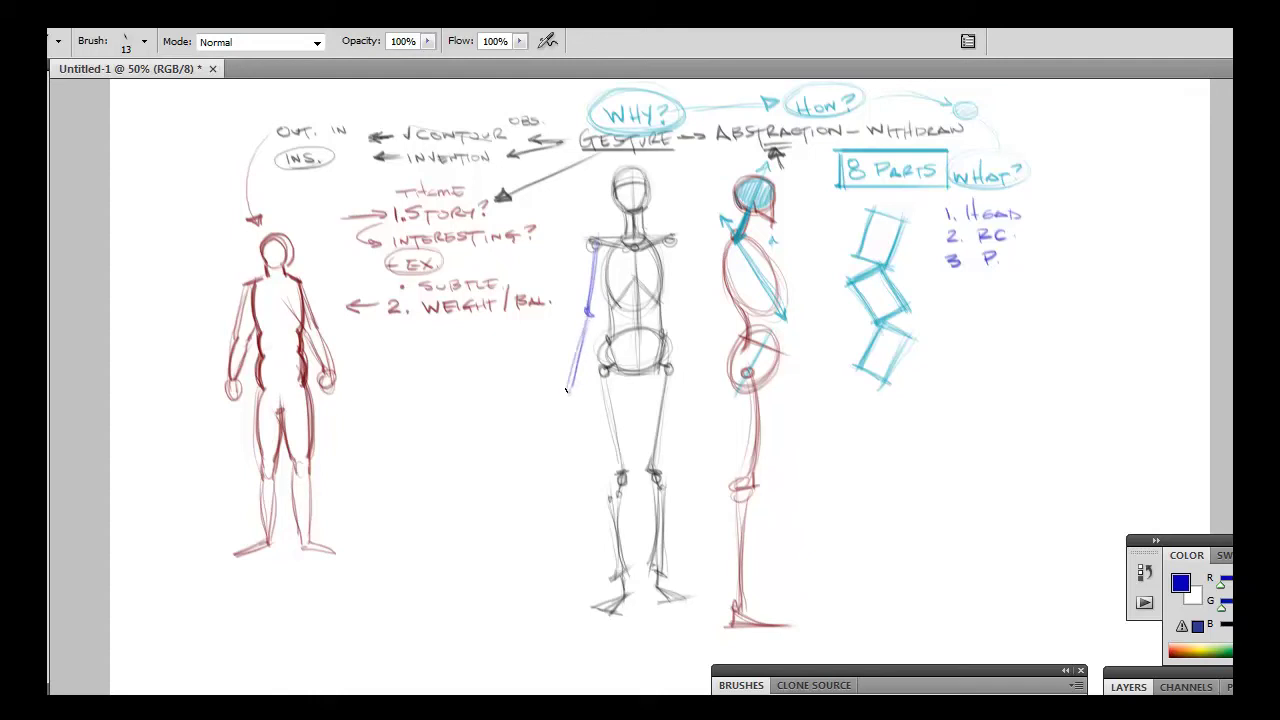
{"action": "left_click_drag", "start_coordinate": [588, 318], "coordinate": [568, 390]}
{"action": "left_click_drag", "start_coordinate": [588, 322], "coordinate": [568, 390]}
Trace the side figure's spine with a thick dark blue curve from the skull down to the pelvis.
{"action": "left_click_drag", "start_coordinate": [744, 205], "coordinate": [730, 238]}
{"action": "mouse_move", "coordinate": [746, 205]}
{"action": "left_mouse_down"}
{"action": "mouse_move", "coordinate": [725, 243]}
{"action": "mouse_move", "coordinate": [748, 311]}
{"action": "left_mouse_up"}
{"action": "left_click_drag", "start_coordinate": [725, 238], "coordinate": [750, 310]}
{"action": "mouse_move", "coordinate": [738, 298]}
{"action": "left_mouse_down"}
{"action": "mouse_move", "coordinate": [750, 317]}
{"action": "mouse_move", "coordinate": [746, 305]}
{"action": "left_mouse_up"}
{"action": "left_click_drag", "start_coordinate": [746, 309], "coordinate": [746, 336]}
{"action": "mouse_move", "coordinate": [743, 216]}
{"action": "left_mouse_down"}
{"action": "mouse_move", "coordinate": [730, 285]}
{"action": "mouse_move", "coordinate": [739, 339]}
{"action": "left_mouse_up"}
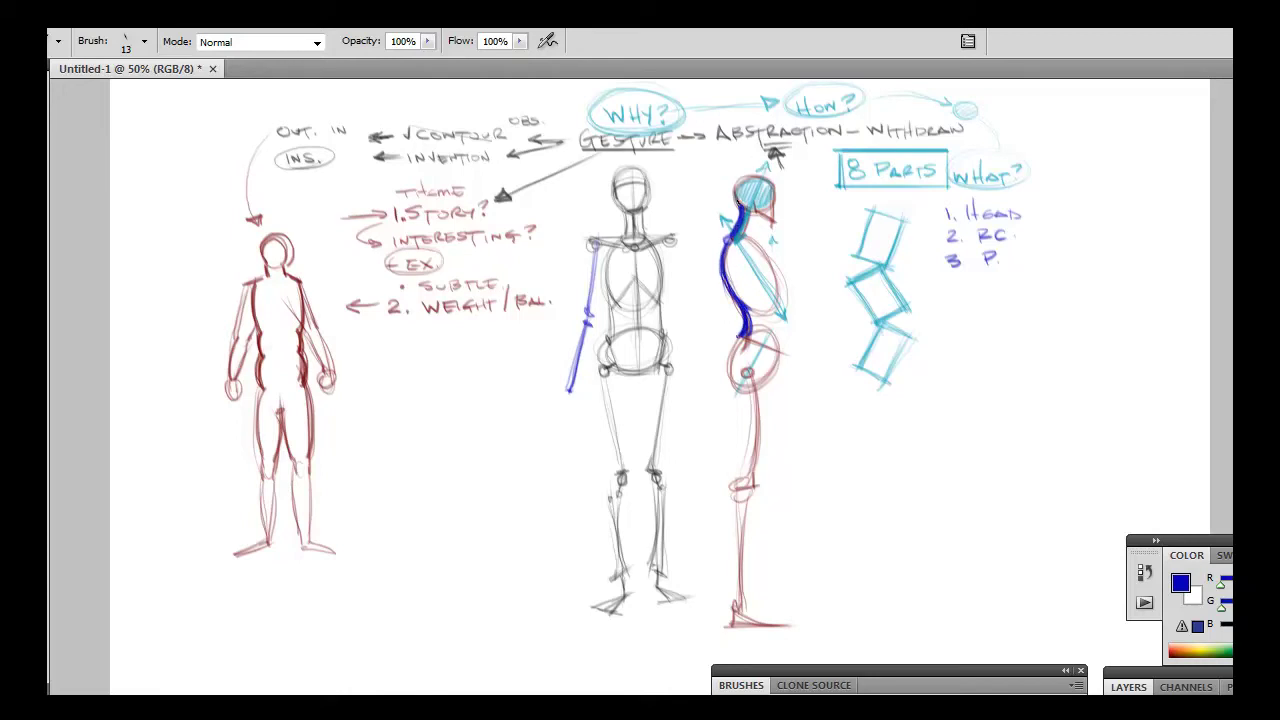
{"action": "mouse_move", "coordinate": [740, 206]}
{"action": "left_mouse_down"}
{"action": "mouse_move", "coordinate": [746, 182]}
{"action": "mouse_move", "coordinate": [730, 244]}
{"action": "left_mouse_up"}
Draw a dark blue tube diagram of the neck and curved rib cage sections joined by a circle, and accent the side figure's lower spine.
{"action": "mouse_move", "coordinate": [1092, 149]}
{"action": "left_mouse_down"}
{"action": "mouse_move", "coordinate": [1124, 156]}
{"action": "mouse_move", "coordinate": [1089, 155]}
{"action": "mouse_move", "coordinate": [1082, 184]}
{"action": "mouse_move", "coordinate": [1093, 143]}
{"action": "mouse_move", "coordinate": [1072, 201]}
{"action": "mouse_move", "coordinate": [1118, 155]}
{"action": "mouse_move", "coordinate": [1088, 227]}
{"action": "mouse_move", "coordinate": [1117, 147]}
{"action": "mouse_move", "coordinate": [1088, 226]}
{"action": "mouse_move", "coordinate": [1116, 157]}
{"action": "mouse_move", "coordinate": [1061, 229]}
{"action": "mouse_move", "coordinate": [1097, 152]}
{"action": "left_mouse_up"}
{"action": "mouse_move", "coordinate": [1116, 153]}
{"action": "left_mouse_down"}
{"action": "mouse_move", "coordinate": [1095, 153]}
{"action": "mouse_move", "coordinate": [1118, 155]}
{"action": "mouse_move", "coordinate": [1088, 234]}
{"action": "left_mouse_up"}
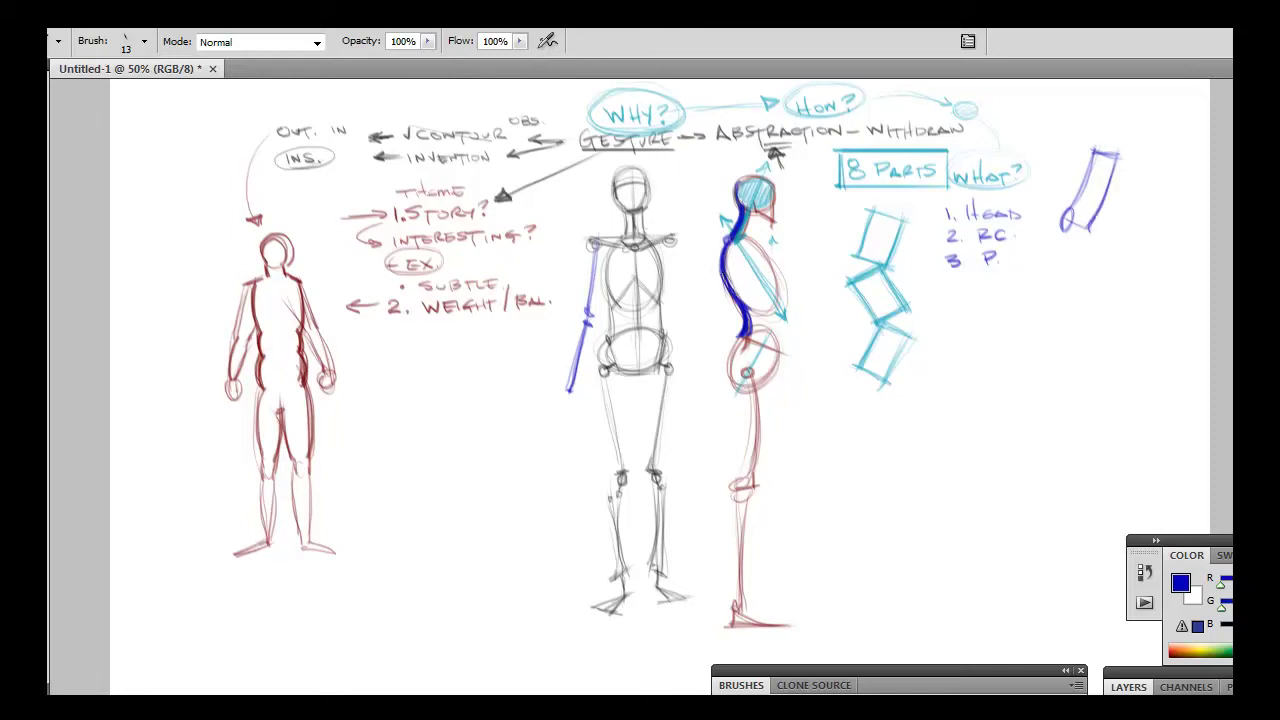
{"action": "left_click_drag", "start_coordinate": [750, 306], "coordinate": [758, 344]}
{"action": "mouse_move", "coordinate": [1062, 232]}
{"action": "left_mouse_down"}
{"action": "mouse_move", "coordinate": [1061, 270]}
{"action": "mouse_move", "coordinate": [1102, 358]}
{"action": "left_mouse_up"}
{"action": "left_click_drag", "start_coordinate": [1082, 276], "coordinate": [1094, 306]}
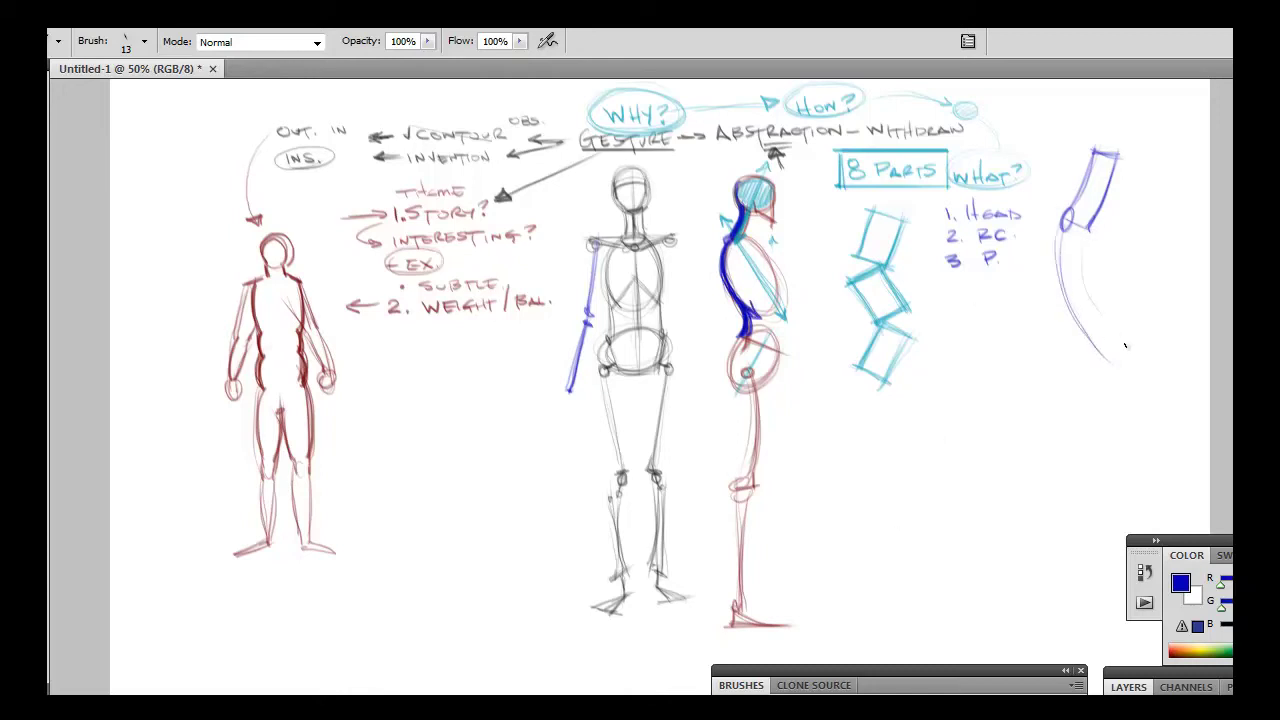
{"action": "mouse_move", "coordinate": [1082, 246]}
{"action": "left_mouse_down"}
{"action": "mouse_move", "coordinate": [1130, 344]}
{"action": "mouse_move", "coordinate": [1112, 324]}
{"action": "mouse_move", "coordinate": [1122, 342]}
{"action": "mouse_move", "coordinate": [1108, 368]}
{"action": "left_mouse_up"}
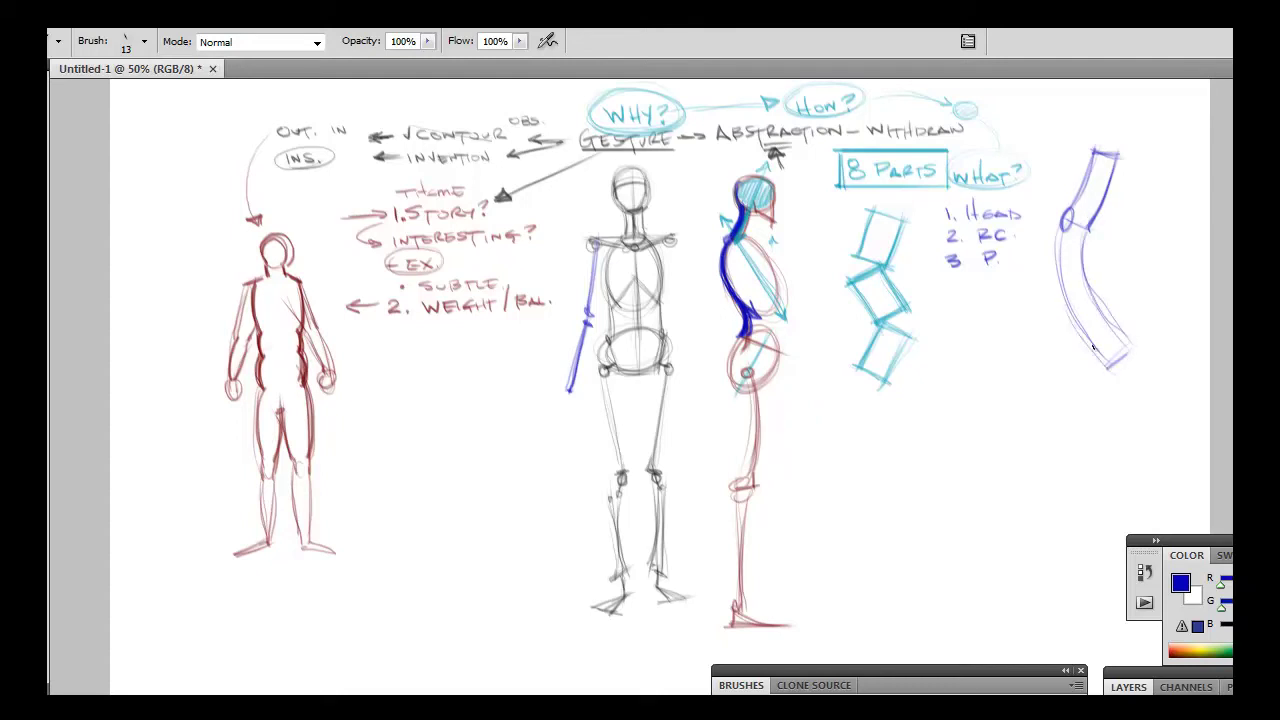
Finish the lower end of the tube diagram's rib cage section and extend the side figure's dark blue spine onto the pelvis.
{"action": "left_click_drag", "start_coordinate": [1085, 248], "coordinate": [1128, 350]}
{"action": "left_click_drag", "start_coordinate": [1088, 285], "coordinate": [1129, 349]}
{"action": "left_click_drag", "start_coordinate": [746, 334], "coordinate": [736, 354]}
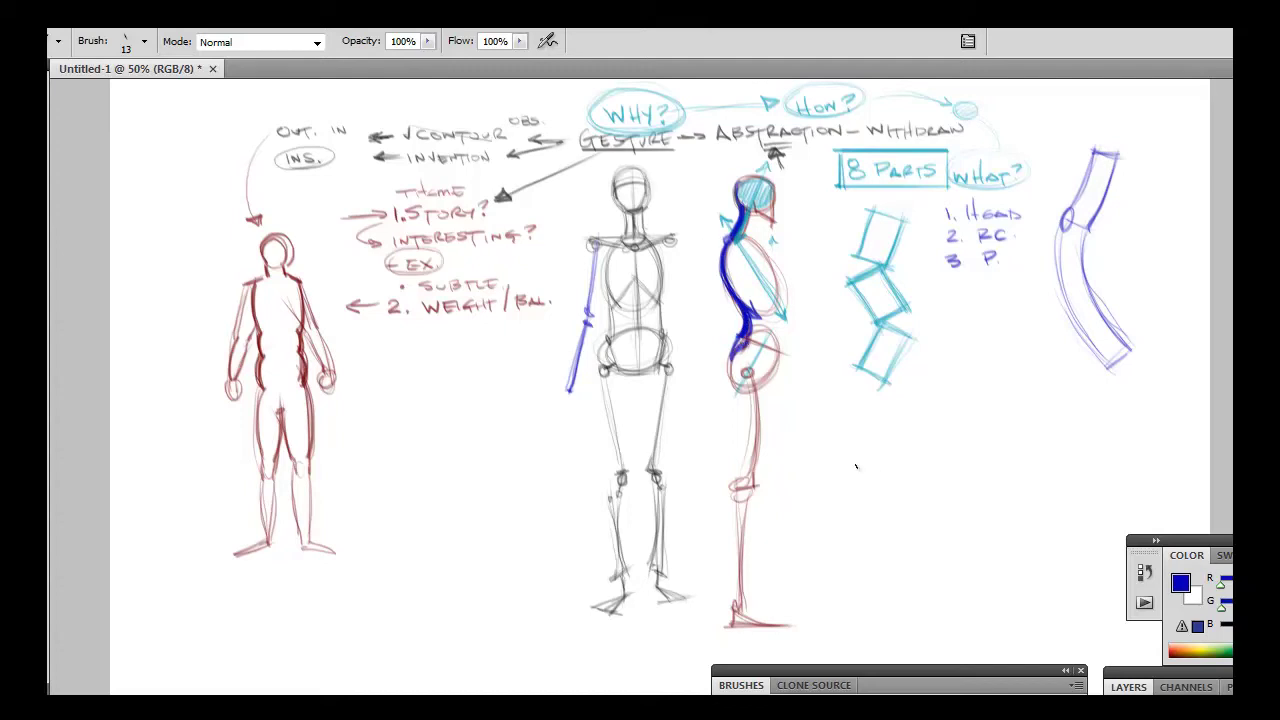
Add a dark blue pelvis section and a tapering end piece below the tube diagram's rib cage section.
{"action": "mouse_move", "coordinate": [1126, 342]}
{"action": "left_mouse_down"}
{"action": "mouse_move", "coordinate": [1128, 410]}
{"action": "mouse_move", "coordinate": [1110, 440]}
{"action": "left_mouse_up"}
{"action": "left_click_drag", "start_coordinate": [1130, 378], "coordinate": [1106, 438]}
{"action": "left_click_drag", "start_coordinate": [1122, 330], "coordinate": [1130, 428]}
{"action": "mouse_move", "coordinate": [1108, 360]}
{"action": "left_mouse_down"}
{"action": "mouse_move", "coordinate": [1088, 422]}
{"action": "mouse_move", "coordinate": [1122, 434]}
{"action": "mouse_move", "coordinate": [1088, 424]}
{"action": "mouse_move", "coordinate": [1066, 468]}
{"action": "left_mouse_up"}
{"action": "mouse_move", "coordinate": [1084, 426]}
{"action": "left_mouse_down"}
{"action": "mouse_move", "coordinate": [1062, 476]}
{"action": "mouse_move", "coordinate": [1118, 438]}
{"action": "mouse_move", "coordinate": [1076, 446]}
{"action": "mouse_move", "coordinate": [1101, 438]}
{"action": "mouse_move", "coordinate": [1062, 474]}
{"action": "mouse_move", "coordinate": [1103, 440]}
{"action": "left_mouse_up"}
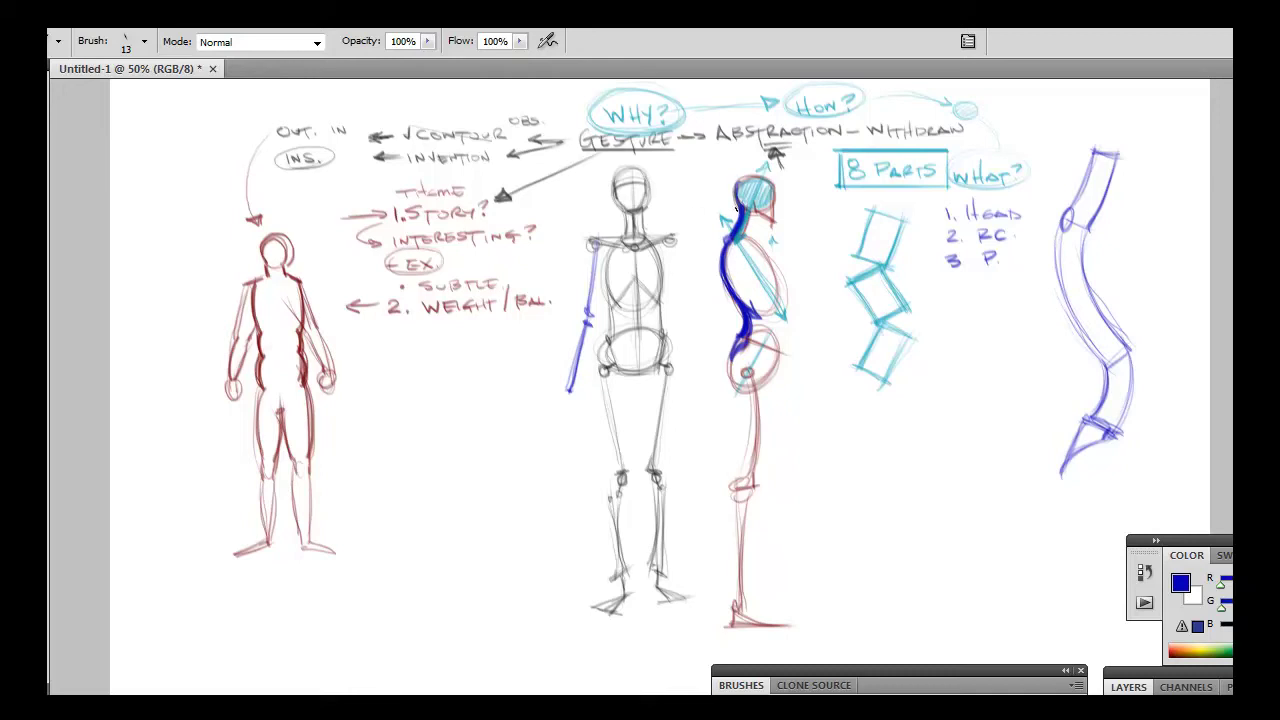
Thicken the side figure's dark blue spine curve and hatch the contour figure's chest with diagonal strokes.
{"action": "mouse_move", "coordinate": [728, 230]}
{"action": "left_mouse_down"}
{"action": "mouse_move", "coordinate": [728, 272]}
{"action": "mouse_move", "coordinate": [756, 328]}
{"action": "left_mouse_up"}
{"action": "mouse_move", "coordinate": [300, 318]}
{"action": "left_mouse_down"}
{"action": "mouse_move", "coordinate": [272, 346]}
{"action": "mouse_move", "coordinate": [264, 336]}
{"action": "left_mouse_up"}
{"action": "left_click_drag", "start_coordinate": [296, 288], "coordinate": [258, 322]}
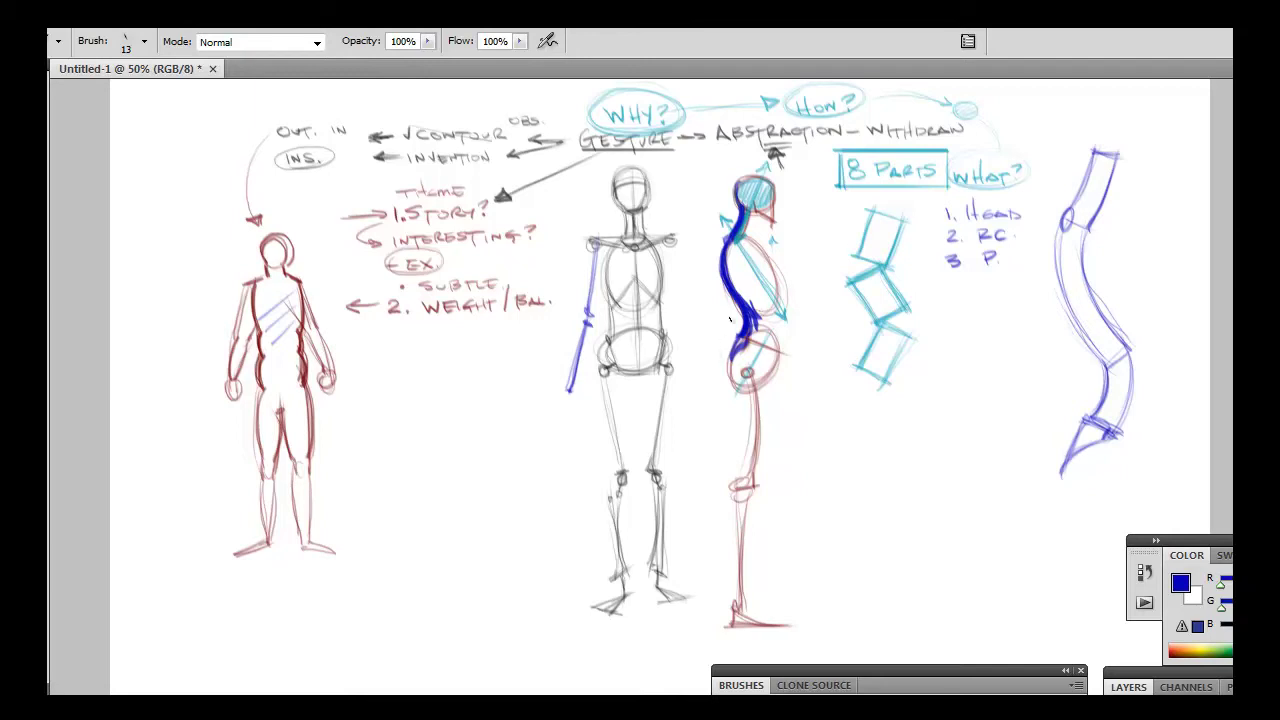
Draw dark blue direction arrows inside the three tilted cyan blocks.
{"action": "mouse_move", "coordinate": [888, 209]}
{"action": "left_mouse_down"}
{"action": "mouse_move", "coordinate": [872, 258]}
{"action": "mouse_move", "coordinate": [884, 246]}
{"action": "left_mouse_up"}
{"action": "mouse_move", "coordinate": [888, 314]}
{"action": "left_mouse_down"}
{"action": "mouse_move", "coordinate": [875, 277]}
{"action": "mouse_move", "coordinate": [894, 345]}
{"action": "mouse_move", "coordinate": [896, 325]}
{"action": "mouse_move", "coordinate": [880, 366]}
{"action": "left_mouse_up"}
Switch to purple and trace the side figure's leg from the hip joint through the knee to the ankle.
{"action": "left_click_drag", "start_coordinate": [1220, 585], "coordinate": [1258, 585]}
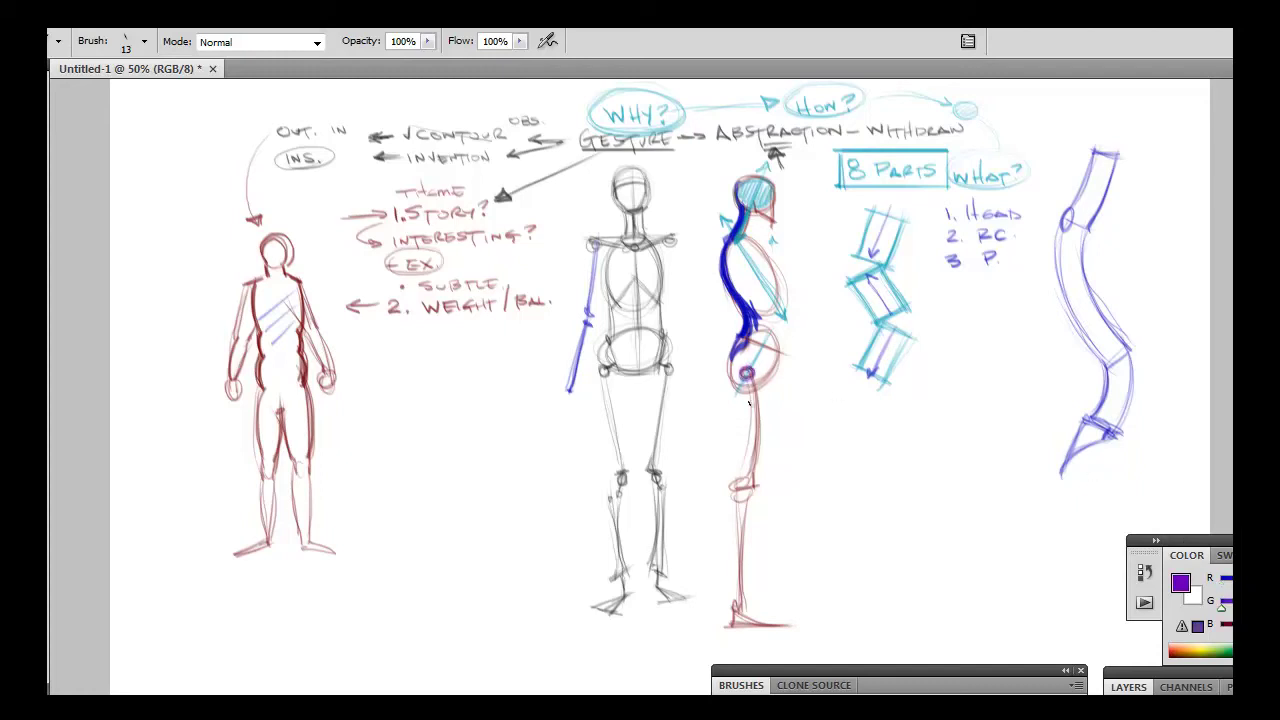
{"action": "left_click_drag", "start_coordinate": [747, 376], "coordinate": [754, 484]}
{"action": "mouse_move", "coordinate": [754, 394]}
{"action": "left_mouse_down"}
{"action": "mouse_move", "coordinate": [755, 486]}
{"action": "mouse_move", "coordinate": [733, 484]}
{"action": "mouse_move", "coordinate": [745, 487]}
{"action": "mouse_move", "coordinate": [740, 606]}
{"action": "left_mouse_up"}
{"action": "mouse_move", "coordinate": [742, 516]}
{"action": "left_mouse_down"}
{"action": "mouse_move", "coordinate": [741, 576]}
{"action": "mouse_move", "coordinate": [748, 498]}
{"action": "mouse_move", "coordinate": [741, 608]}
{"action": "left_mouse_up"}
{"action": "left_click_drag", "start_coordinate": [754, 490], "coordinate": [738, 606]}
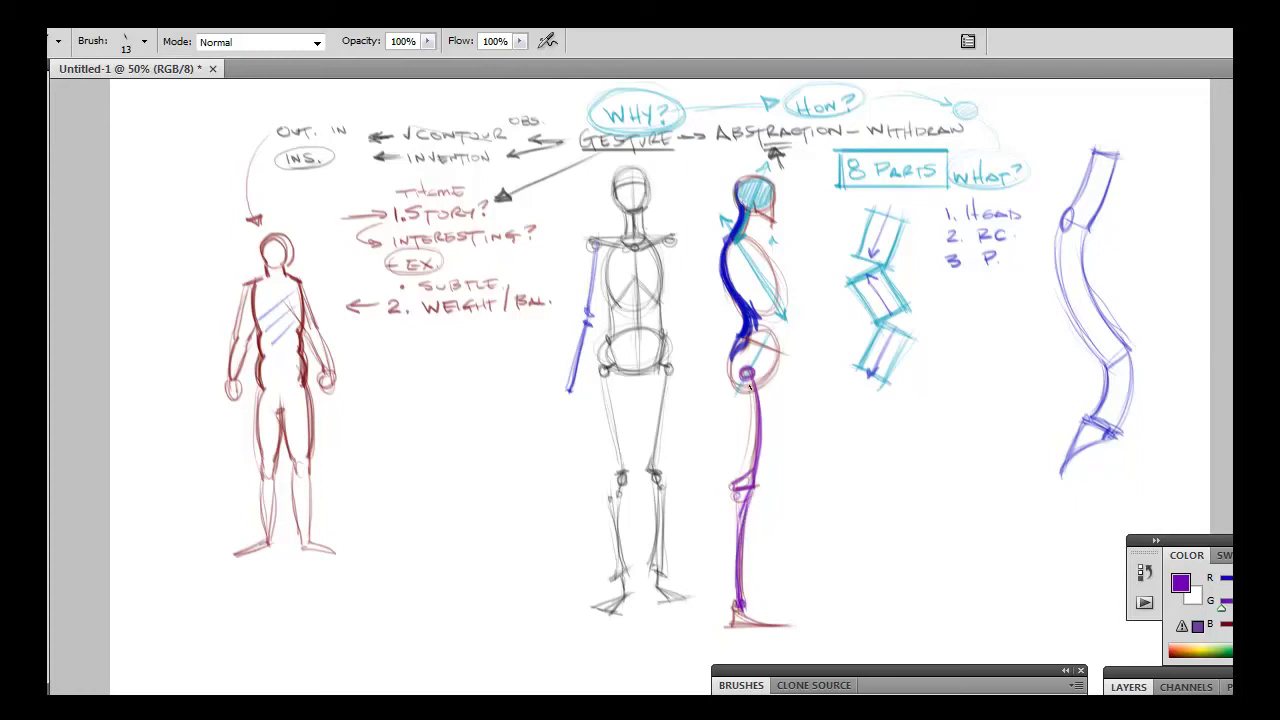
{"action": "left_click_drag", "start_coordinate": [756, 390], "coordinate": [740, 590]}
{"action": "left_click_drag", "start_coordinate": [744, 526], "coordinate": [756, 470]}
Outline the side figure's pelvis and the front of its rib cage in purple.
{"action": "mouse_move", "coordinate": [747, 383]}
{"action": "left_mouse_down"}
{"action": "mouse_move", "coordinate": [742, 372]}
{"action": "mouse_move", "coordinate": [754, 394]}
{"action": "mouse_move", "coordinate": [731, 386]}
{"action": "mouse_move", "coordinate": [750, 394]}
{"action": "mouse_move", "coordinate": [770, 362]}
{"action": "mouse_move", "coordinate": [736, 358]}
{"action": "mouse_move", "coordinate": [734, 374]}
{"action": "left_mouse_up"}
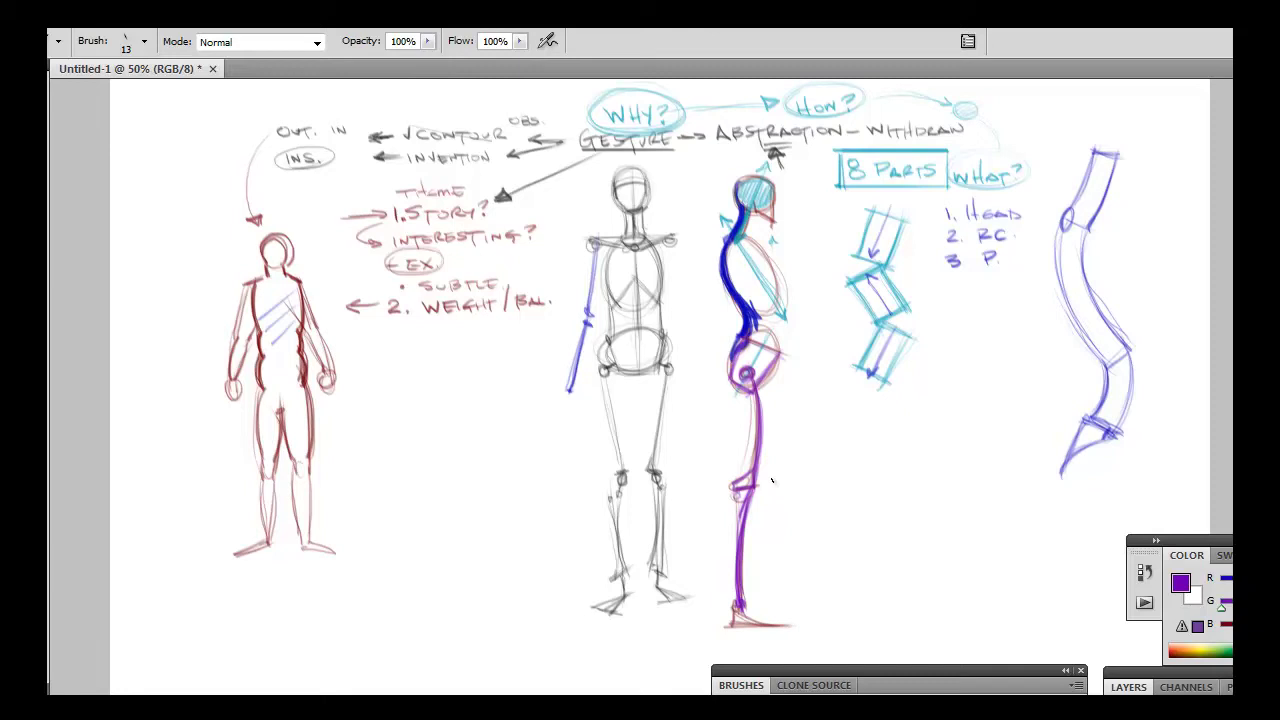
{"action": "mouse_move", "coordinate": [746, 241]}
{"action": "left_mouse_down"}
{"action": "mouse_move", "coordinate": [782, 280]}
{"action": "mouse_move", "coordinate": [760, 316]}
{"action": "mouse_move", "coordinate": [777, 272]}
{"action": "mouse_move", "coordinate": [762, 312]}
{"action": "left_mouse_up"}
Switch to dark blue and block in the front-view skeleton's head and rib cage as boxes, with a line across the shoulders.
{"action": "left_click", "coordinate": [1229, 583]}
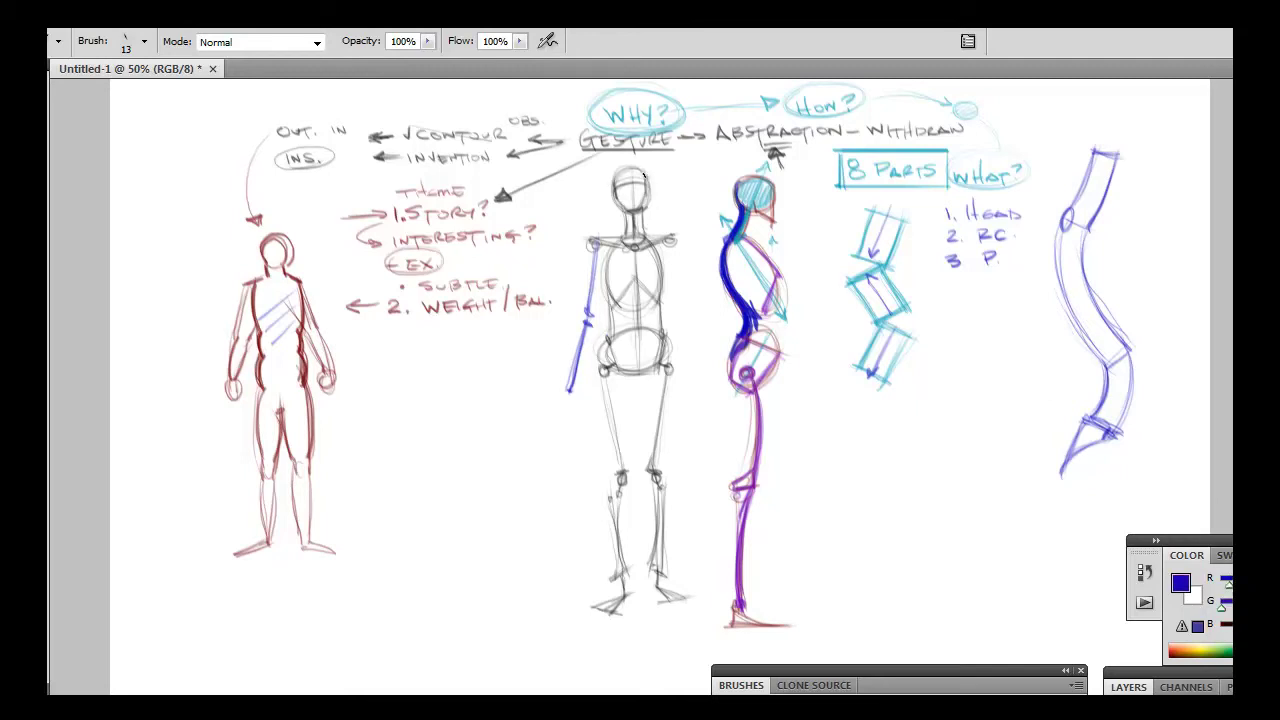
{"action": "mouse_move", "coordinate": [643, 167]}
{"action": "left_mouse_down"}
{"action": "mouse_move", "coordinate": [645, 205]}
{"action": "mouse_move", "coordinate": [626, 168]}
{"action": "mouse_move", "coordinate": [619, 193]}
{"action": "mouse_move", "coordinate": [617, 167]}
{"action": "mouse_move", "coordinate": [619, 210]}
{"action": "mouse_move", "coordinate": [647, 203]}
{"action": "mouse_move", "coordinate": [620, 243]}
{"action": "mouse_move", "coordinate": [669, 237]}
{"action": "mouse_move", "coordinate": [614, 180]}
{"action": "mouse_move", "coordinate": [620, 190]}
{"action": "mouse_move", "coordinate": [644, 170]}
{"action": "left_mouse_up"}
{"action": "mouse_move", "coordinate": [622, 232]}
{"action": "left_mouse_down"}
{"action": "mouse_move", "coordinate": [666, 238]}
{"action": "mouse_move", "coordinate": [609, 312]}
{"action": "mouse_move", "coordinate": [658, 302]}
{"action": "left_mouse_up"}
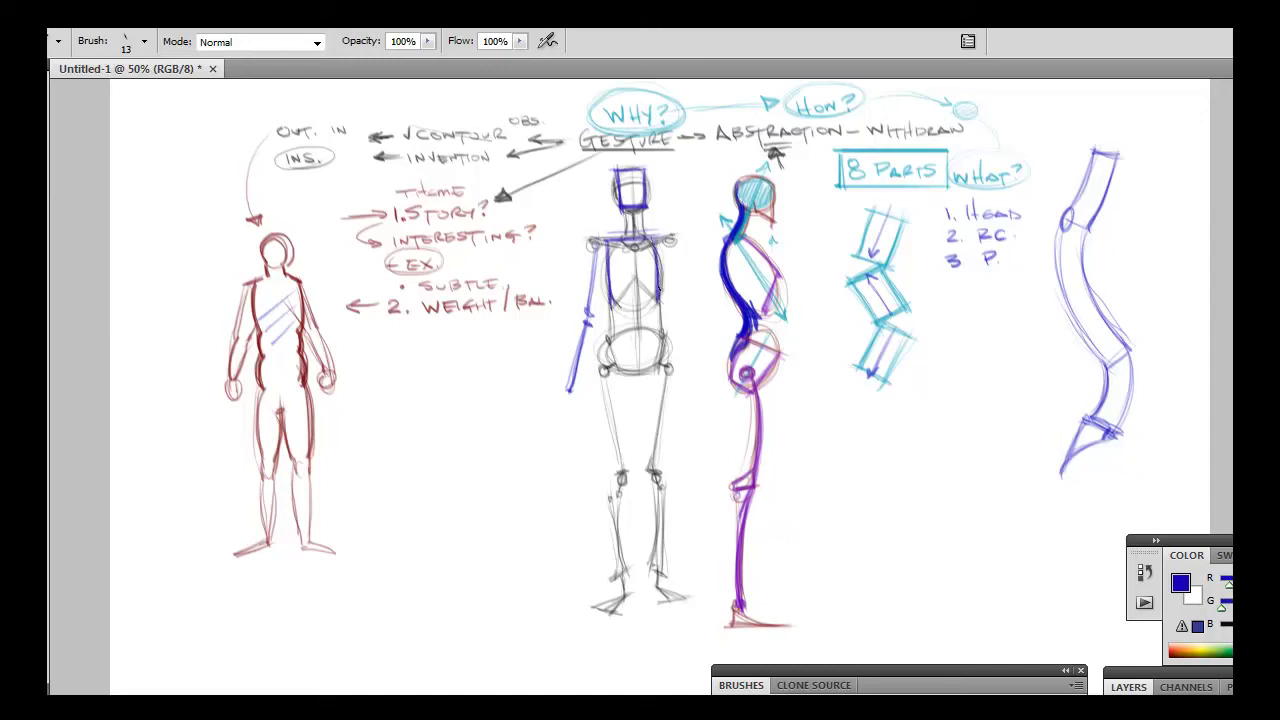
{"action": "mouse_move", "coordinate": [660, 237]}
{"action": "left_mouse_down"}
{"action": "mouse_move", "coordinate": [662, 300]}
{"action": "mouse_move", "coordinate": [614, 306]}
{"action": "left_mouse_up"}
{"action": "left_click_drag", "start_coordinate": [658, 302], "coordinate": [607, 305]}
{"action": "left_click_drag", "start_coordinate": [609, 305], "coordinate": [656, 303]}
{"action": "mouse_move", "coordinate": [608, 243]}
{"action": "left_mouse_down"}
{"action": "mouse_move", "coordinate": [666, 239]}
{"action": "mouse_move", "coordinate": [658, 302]}
{"action": "left_mouse_up"}
{"action": "left_click_drag", "start_coordinate": [655, 246], "coordinate": [656, 270]}
{"action": "mouse_move", "coordinate": [650, 304]}
{"action": "left_mouse_down"}
{"action": "mouse_move", "coordinate": [609, 306]}
{"action": "mouse_move", "coordinate": [626, 330]}
{"action": "mouse_move", "coordinate": [662, 328]}
{"action": "left_mouse_up"}
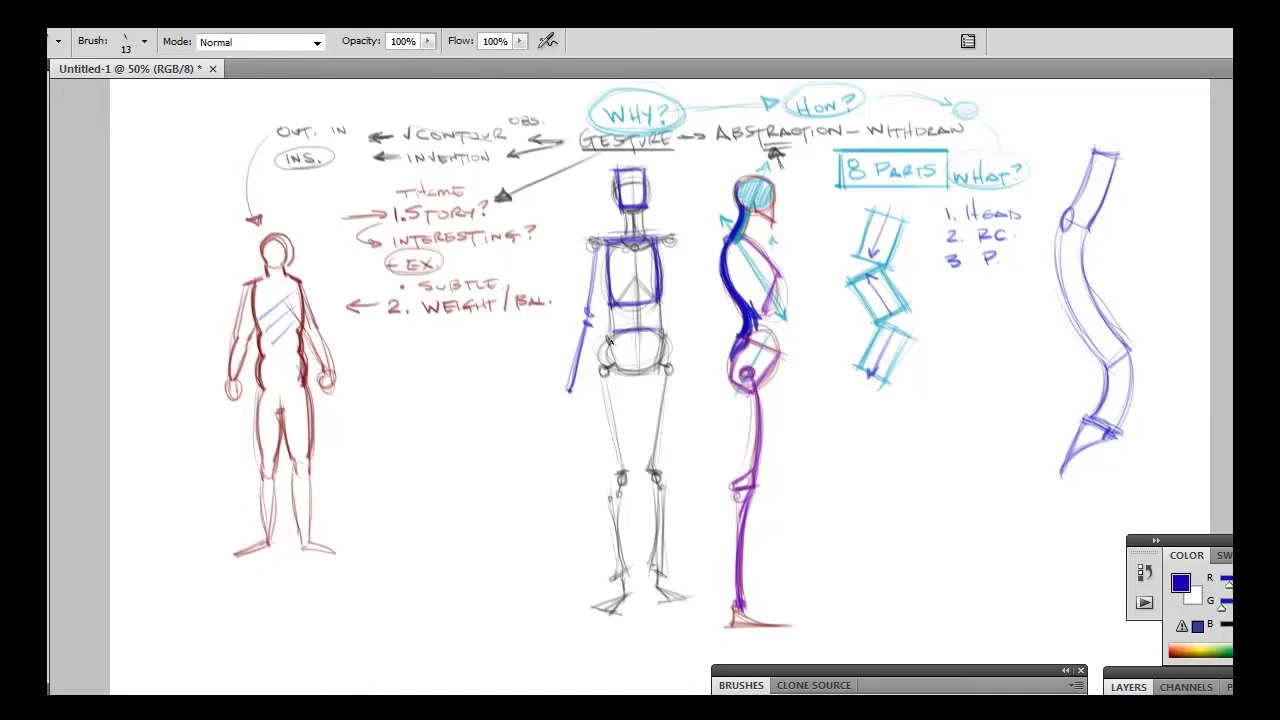
Block in the front-view skeleton's pelvis as a dark blue box with circles at both hip joints.
{"action": "mouse_move", "coordinate": [614, 370]}
{"action": "left_mouse_down"}
{"action": "mouse_move", "coordinate": [609, 337]}
{"action": "mouse_move", "coordinate": [610, 356]}
{"action": "mouse_move", "coordinate": [660, 364]}
{"action": "left_mouse_up"}
{"action": "mouse_move", "coordinate": [656, 368]}
{"action": "left_mouse_down"}
{"action": "mouse_move", "coordinate": [612, 369]}
{"action": "mouse_move", "coordinate": [674, 367]}
{"action": "left_mouse_up"}
{"action": "left_click_drag", "start_coordinate": [610, 332], "coordinate": [664, 330]}
{"action": "mouse_move", "coordinate": [610, 334]}
{"action": "left_mouse_down"}
{"action": "mouse_move", "coordinate": [670, 336]}
{"action": "mouse_move", "coordinate": [602, 374]}
{"action": "mouse_move", "coordinate": [666, 368]}
{"action": "left_mouse_up"}
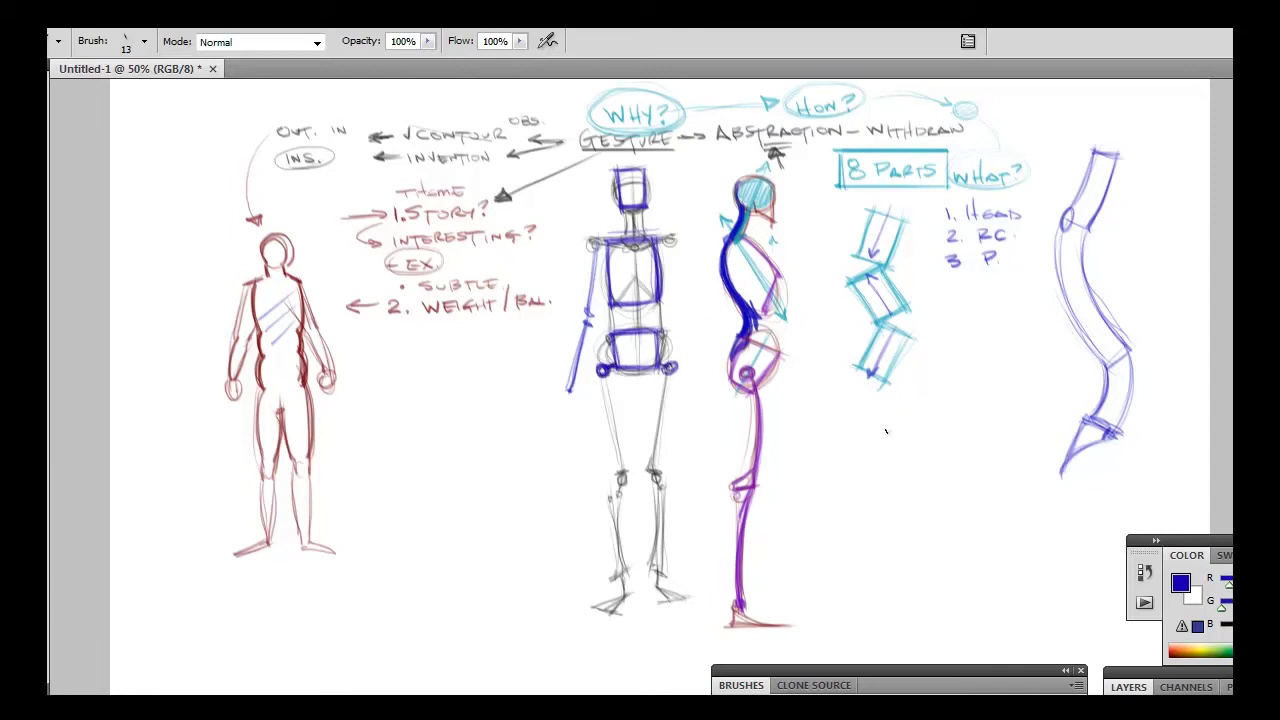
Switch to orange and fill in the front-view skeleton's neck and shoulder wedge and its waist section.
{"action": "left_click", "coordinate": [1186, 648]}
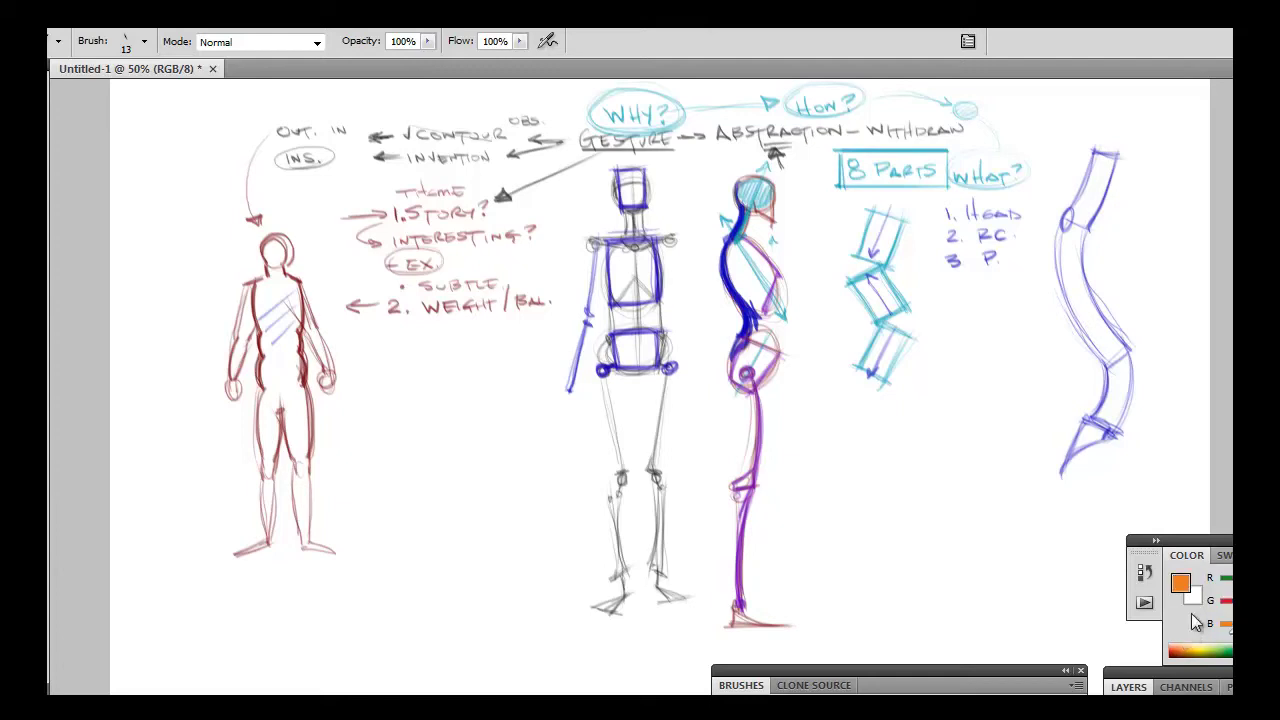
{"action": "mouse_move", "coordinate": [628, 208]}
{"action": "left_mouse_down"}
{"action": "mouse_move", "coordinate": [642, 232]}
{"action": "mouse_move", "coordinate": [604, 236]}
{"action": "mouse_move", "coordinate": [662, 230]}
{"action": "mouse_move", "coordinate": [644, 228]}
{"action": "left_mouse_up"}
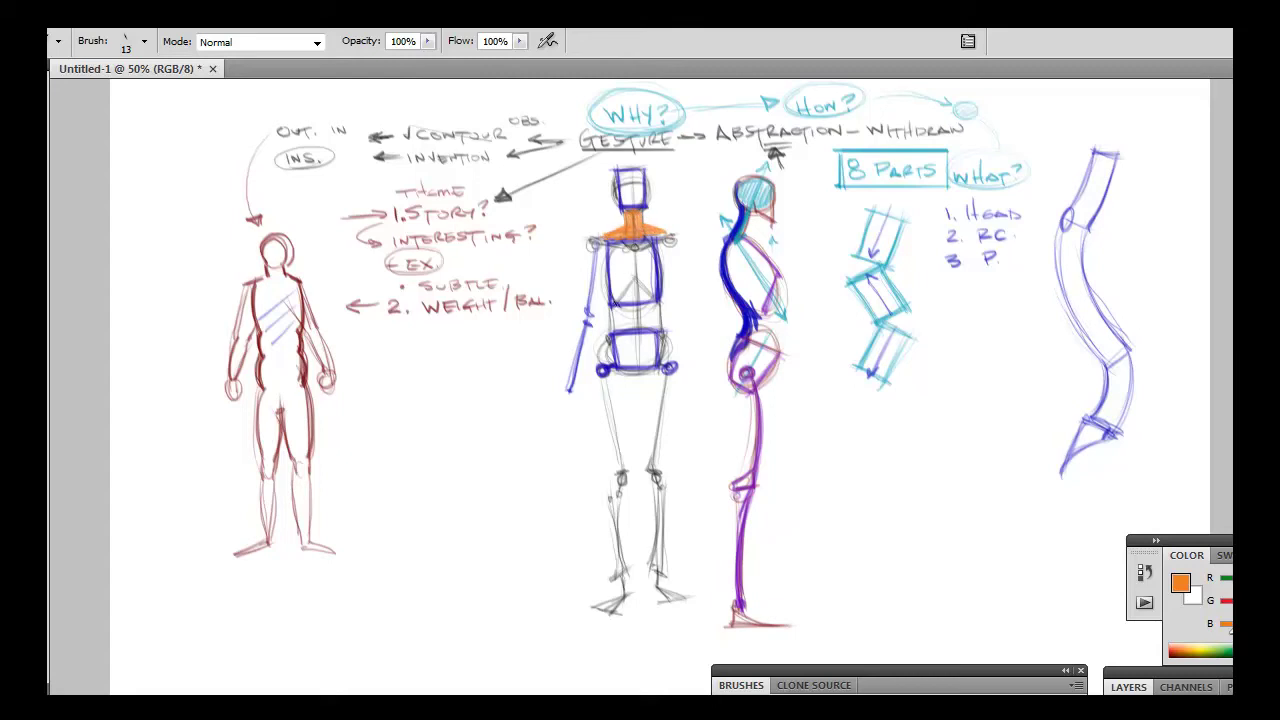
{"action": "left_click_drag", "start_coordinate": [609, 312], "coordinate": [660, 323]}
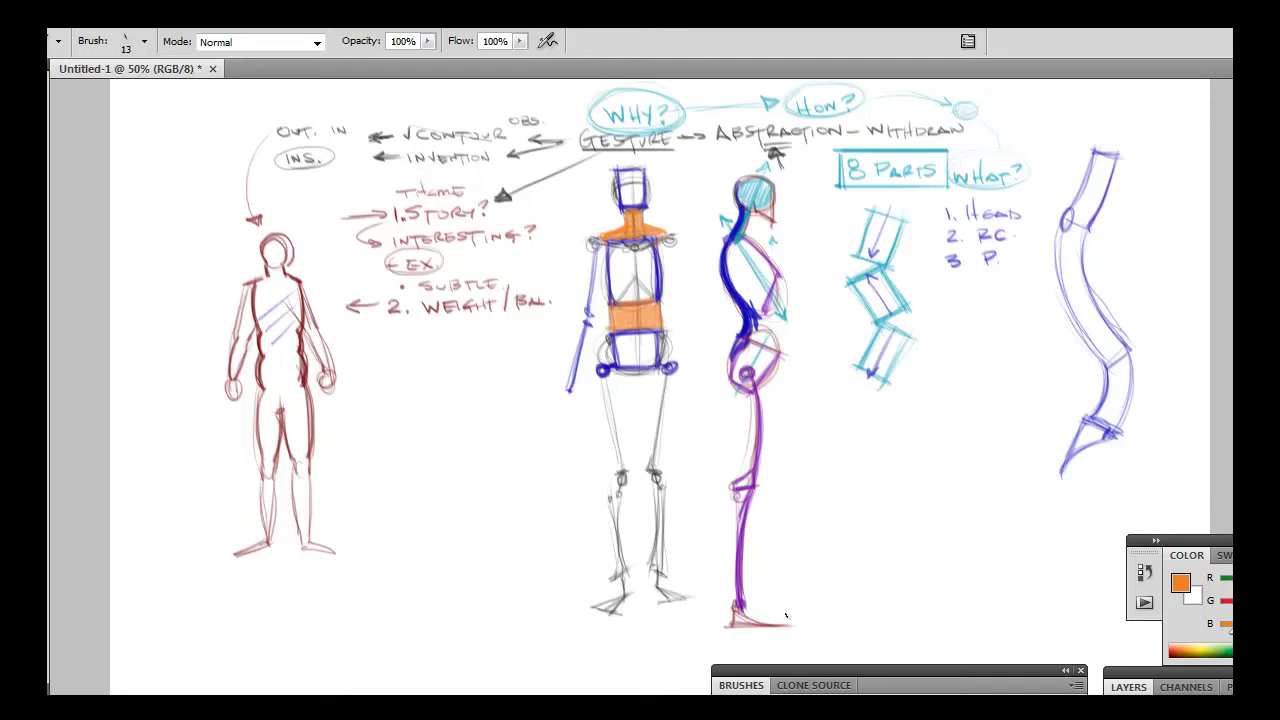
Switch to black and outline the orange waist section and the neck and shoulder wedge.
{"action": "key", "text": "d"}
{"action": "left_click_drag", "start_coordinate": [606, 300], "coordinate": [616, 339]}
{"action": "mouse_move", "coordinate": [643, 208]}
{"action": "left_mouse_down"}
{"action": "mouse_move", "coordinate": [667, 236]}
{"action": "mouse_move", "coordinate": [596, 234]}
{"action": "mouse_move", "coordinate": [670, 237]}
{"action": "left_mouse_up"}
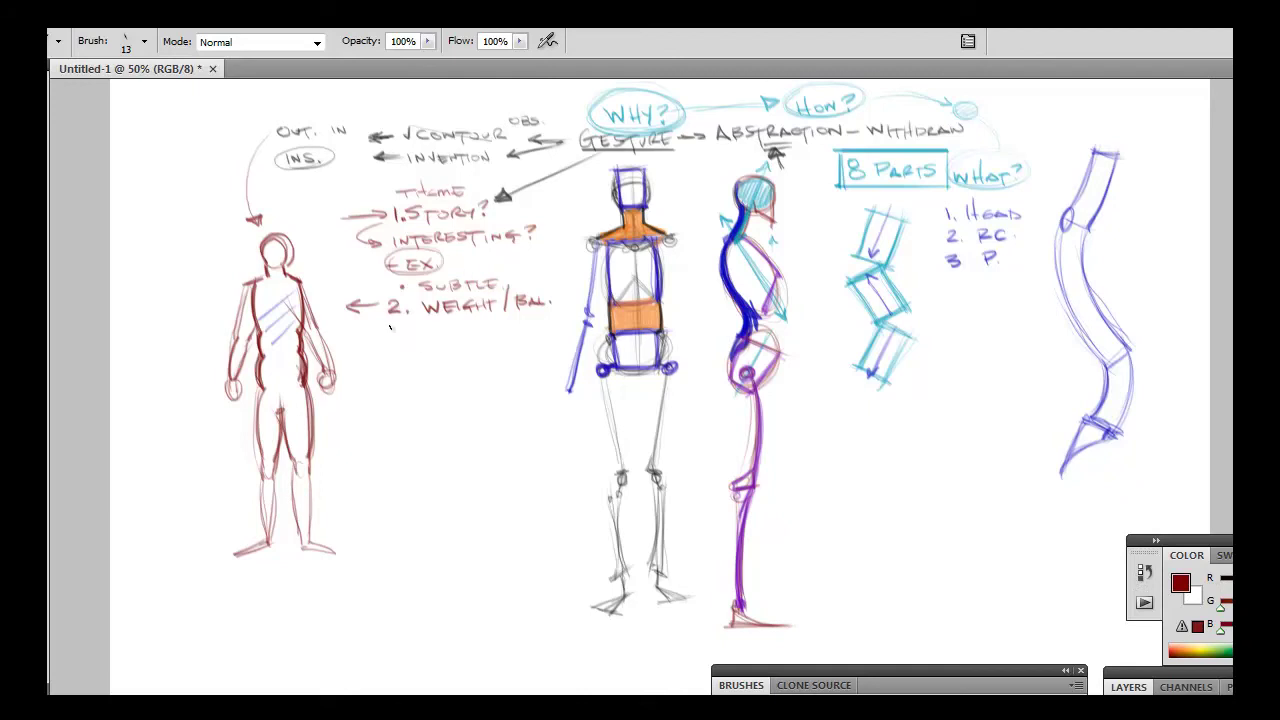
Write "3. MOVEMENT" in dark red below "2. WEIGHT/BAL." and put a check mark beside it.
{"action": "mouse_move", "coordinate": [388, 326]}
{"action": "left_mouse_down"}
{"action": "mouse_move", "coordinate": [399, 331]}
{"action": "mouse_move", "coordinate": [389, 341]}
{"action": "mouse_move", "coordinate": [541, 338]}
{"action": "mouse_move", "coordinate": [553, 323]}
{"action": "left_mouse_up"}
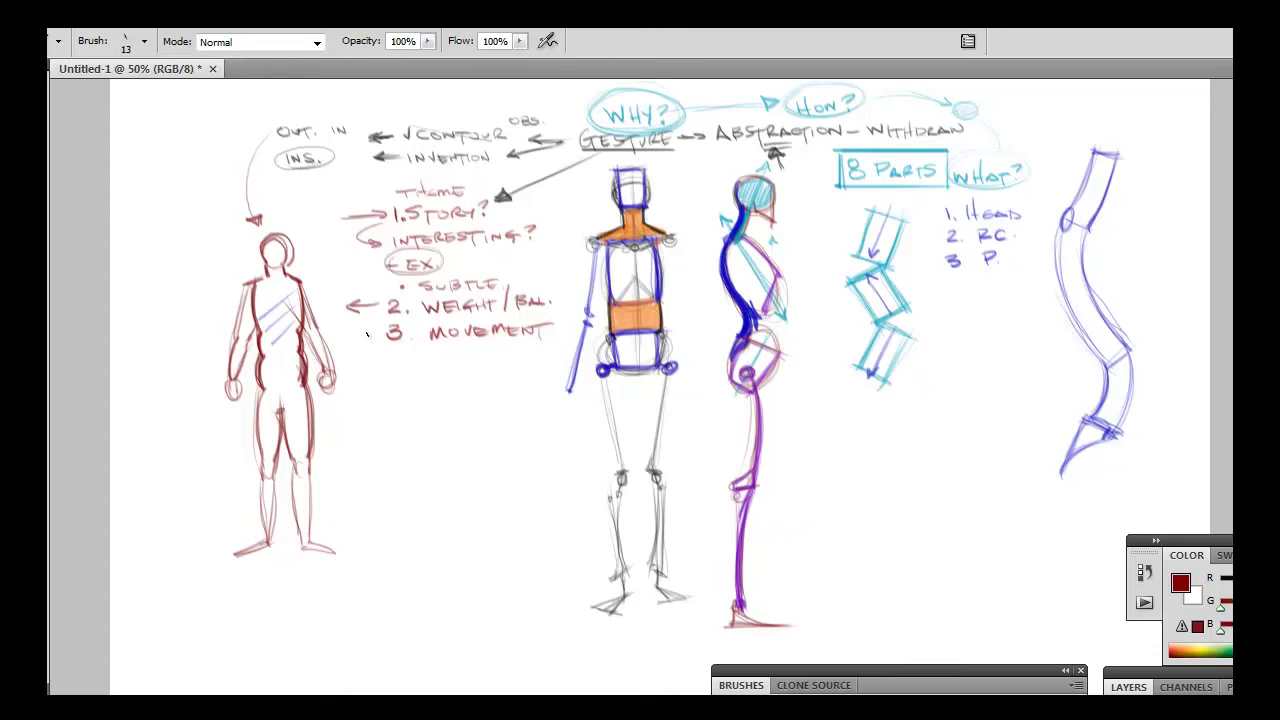
{"action": "left_click_drag", "start_coordinate": [366, 332], "coordinate": [374, 324]}
Draw dark red curving arrows above the tube diagram and write "ASY." beside "WITHDRAW".
{"action": "mouse_move", "coordinate": [1098, 98]}
{"action": "left_mouse_down"}
{"action": "mouse_move", "coordinate": [1054, 122]}
{"action": "mouse_move", "coordinate": [1050, 143]}
{"action": "mouse_move", "coordinate": [1070, 137]}
{"action": "mouse_move", "coordinate": [1056, 168]}
{"action": "left_mouse_up"}
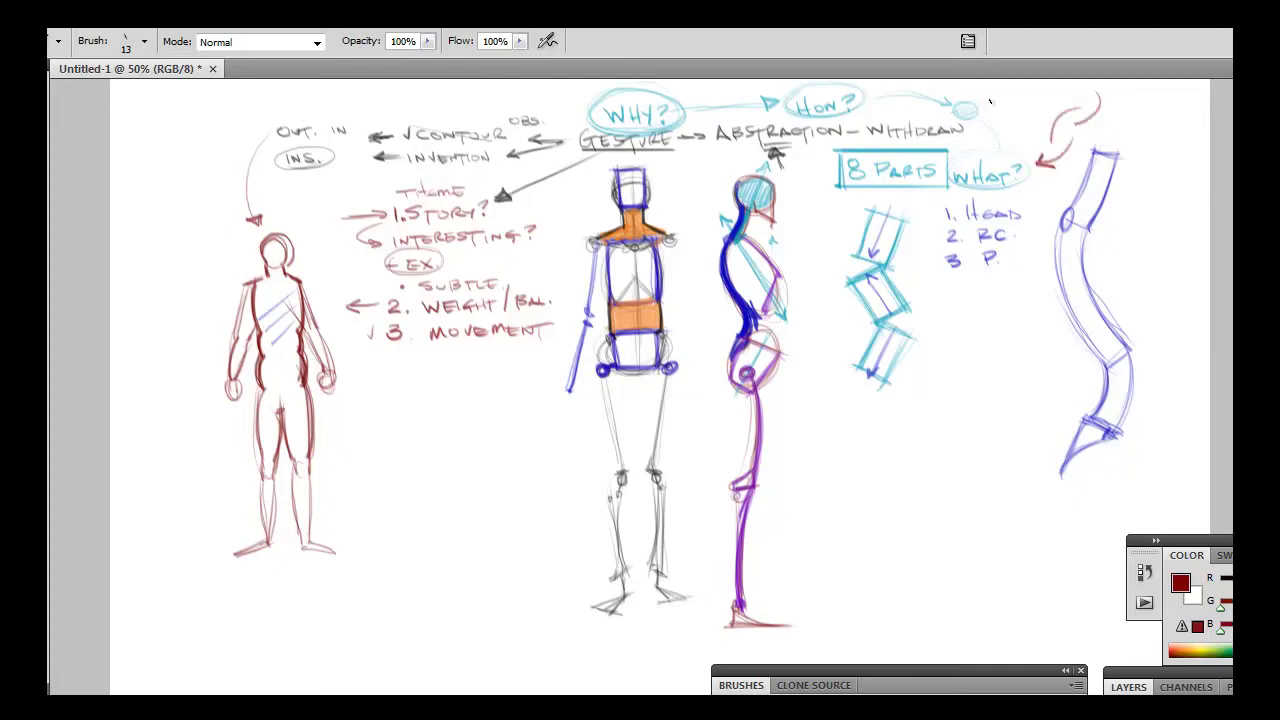
{"action": "mouse_move", "coordinate": [996, 104]}
{"action": "left_mouse_down"}
{"action": "mouse_move", "coordinate": [976, 126]}
{"action": "mouse_move", "coordinate": [1010, 91]}
{"action": "mouse_move", "coordinate": [1017, 106]}
{"action": "mouse_move", "coordinate": [1044, 104]}
{"action": "left_mouse_up"}
Erase the "WHAT?" heading with its numbered list, the tube diagram and the curving arrows above it.
{"action": "key", "text": "e"}
{"action": "mouse_move", "coordinate": [963, 238]}
{"action": "left_mouse_down"}
{"action": "mouse_move", "coordinate": [993, 236]}
{"action": "mouse_move", "coordinate": [1014, 186]}
{"action": "mouse_move", "coordinate": [1002, 185]}
{"action": "mouse_move", "coordinate": [1094, 125]}
{"action": "mouse_move", "coordinate": [1064, 132]}
{"action": "mouse_move", "coordinate": [987, 220]}
{"action": "mouse_move", "coordinate": [1037, 162]}
{"action": "mouse_move", "coordinate": [1067, 180]}
{"action": "mouse_move", "coordinate": [1081, 153]}
{"action": "mouse_move", "coordinate": [1061, 292]}
{"action": "mouse_move", "coordinate": [1072, 425]}
{"action": "mouse_move", "coordinate": [1057, 485]}
{"action": "left_mouse_up"}
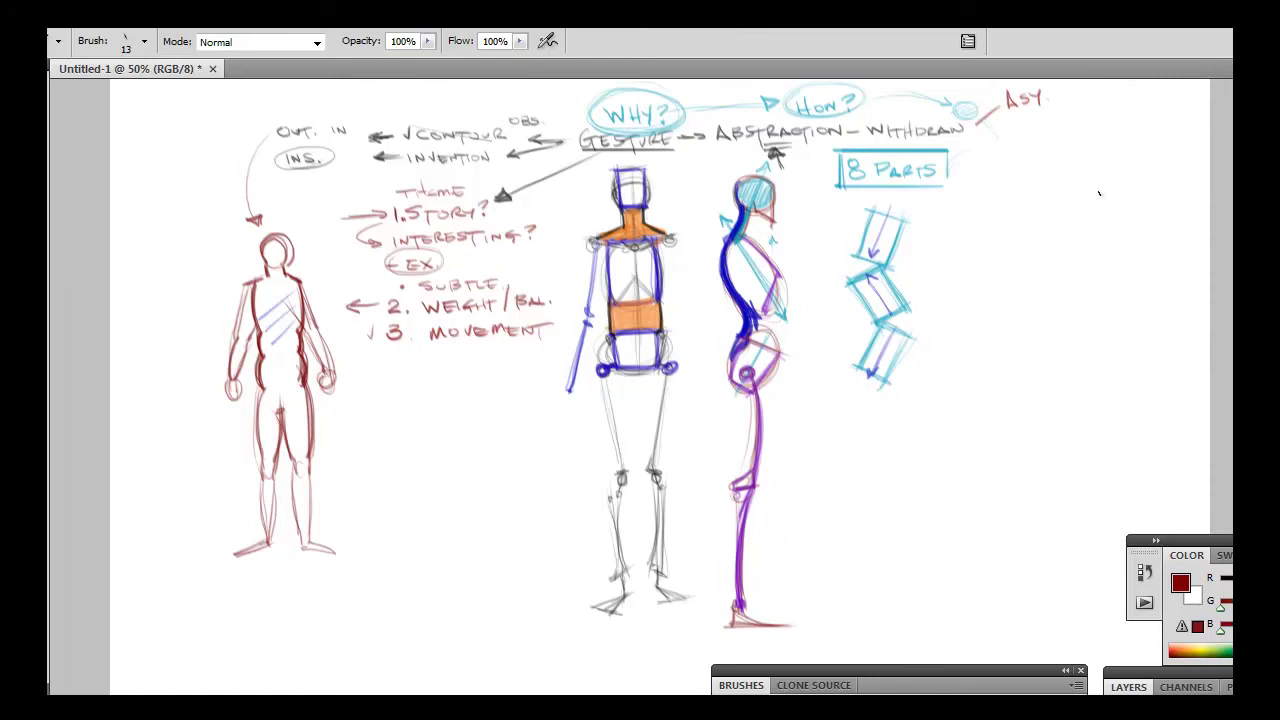
Write "I, C, S" in a dark red box and finish the arrow leading from "WITHDRAW" to "ASY.".
{"action": "mouse_move", "coordinate": [1124, 128]}
{"action": "left_mouse_down"}
{"action": "mouse_move", "coordinate": [1015, 126]}
{"action": "mouse_move", "coordinate": [1020, 170]}
{"action": "left_mouse_up"}
{"action": "mouse_move", "coordinate": [1127, 128]}
{"action": "left_mouse_down"}
{"action": "mouse_move", "coordinate": [1126, 166]}
{"action": "mouse_move", "coordinate": [1010, 165]}
{"action": "mouse_move", "coordinate": [1090, 151]}
{"action": "left_mouse_up"}
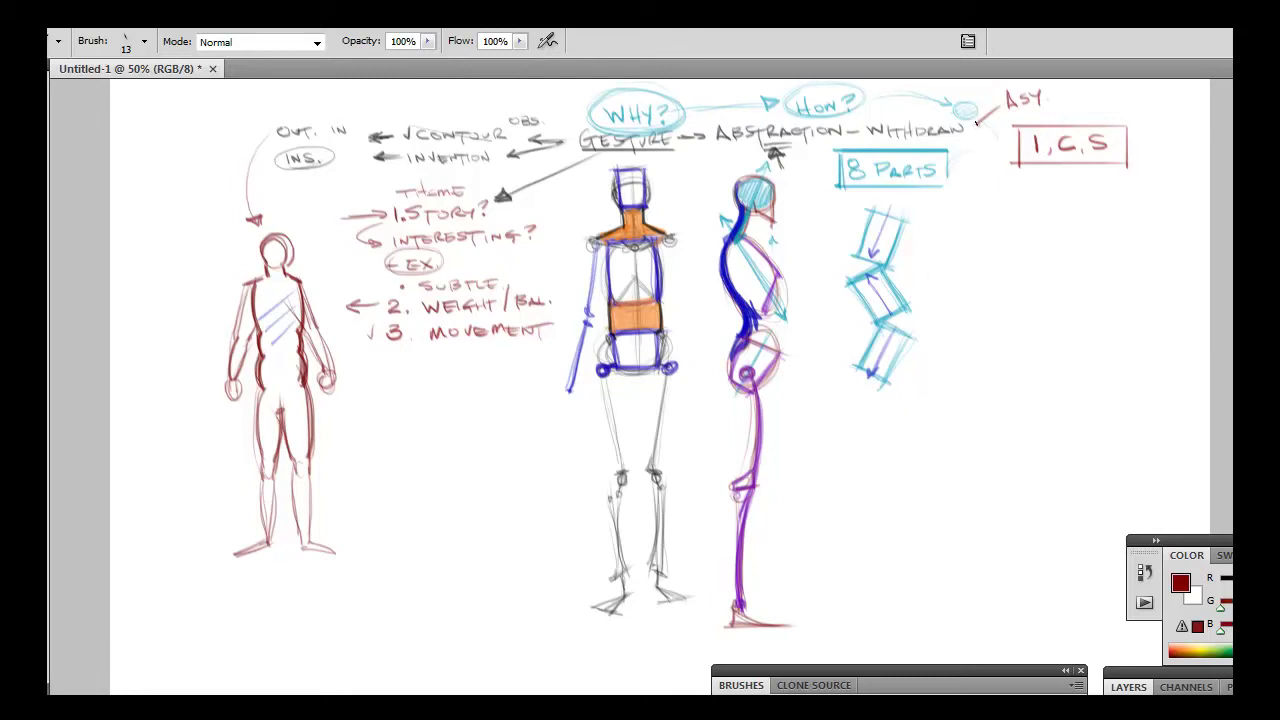
{"action": "left_click_drag", "start_coordinate": [976, 123], "coordinate": [993, 111]}
Write a dark red bullet "ASY." below the boxed "I, C, S".
{"action": "left_click", "coordinate": [1026, 189]}
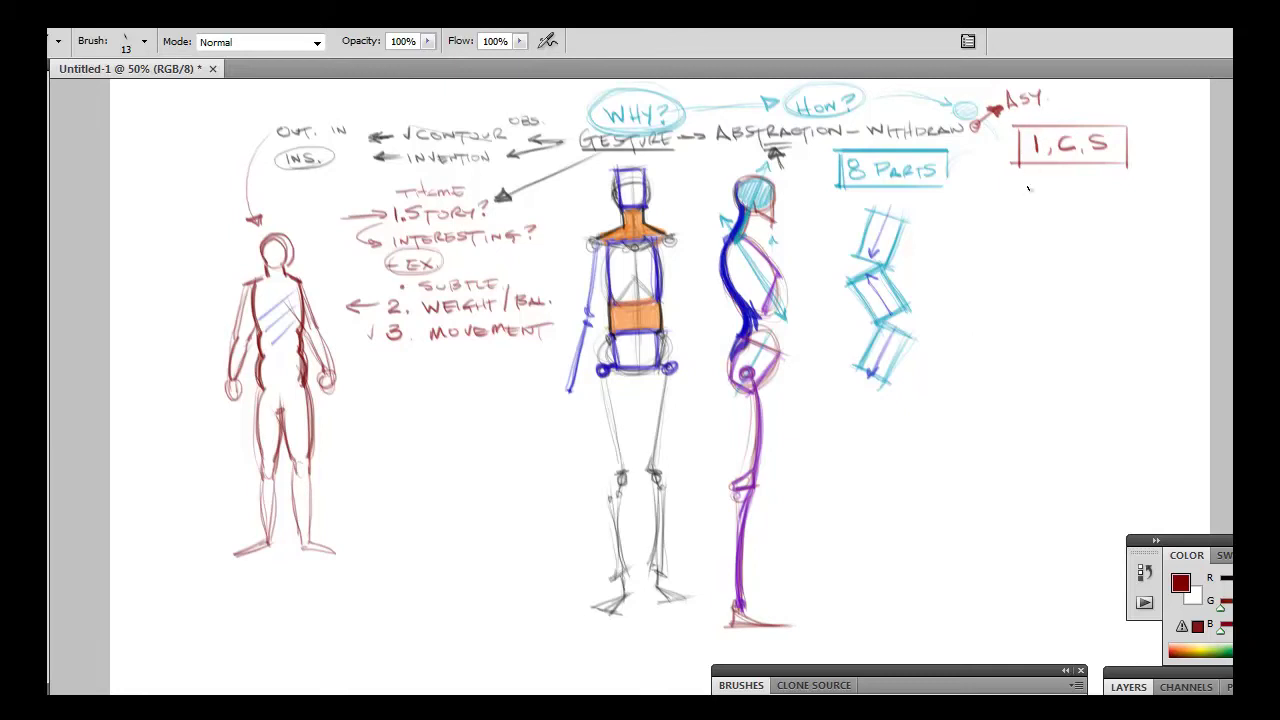
{"action": "mouse_move", "coordinate": [1035, 196]}
{"action": "left_mouse_down"}
{"action": "mouse_move", "coordinate": [1042, 177]}
{"action": "mouse_move", "coordinate": [1049, 195]}
{"action": "mouse_move", "coordinate": [1076, 201]}
{"action": "left_mouse_up"}
{"action": "left_click", "coordinate": [1083, 195]}
Draw a stack of mirrored curves beside the contour figure, closed with dashes into five rounded forms with an X in each.
{"action": "left_click_drag", "start_coordinate": [152, 268], "coordinate": [156, 310]}
{"action": "mouse_move", "coordinate": [204, 266]}
{"action": "left_mouse_down"}
{"action": "mouse_move", "coordinate": [214, 315]}
{"action": "mouse_move", "coordinate": [194, 344]}
{"action": "mouse_move", "coordinate": [158, 349]}
{"action": "mouse_move", "coordinate": [155, 374]}
{"action": "mouse_move", "coordinate": [202, 351]}
{"action": "mouse_move", "coordinate": [205, 374]}
{"action": "mouse_move", "coordinate": [156, 412]}
{"action": "left_mouse_up"}
{"action": "mouse_move", "coordinate": [204, 376]}
{"action": "left_mouse_down"}
{"action": "mouse_move", "coordinate": [155, 413]}
{"action": "mouse_move", "coordinate": [170, 450]}
{"action": "left_mouse_up"}
{"action": "left_click_drag", "start_coordinate": [200, 410], "coordinate": [204, 446]}
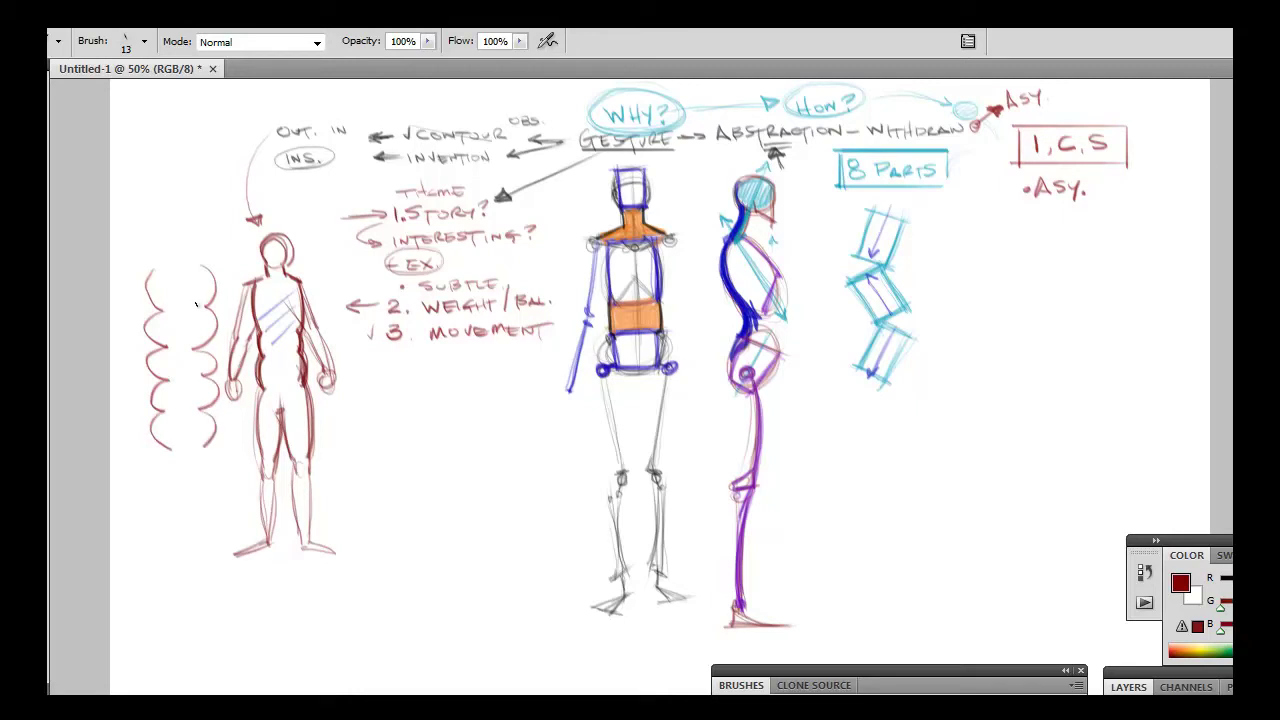
{"action": "left_click_drag", "start_coordinate": [198, 306], "coordinate": [193, 307]}
{"action": "mouse_move", "coordinate": [187, 309]}
{"action": "left_mouse_down"}
{"action": "mouse_move", "coordinate": [170, 310]}
{"action": "mouse_move", "coordinate": [188, 265]}
{"action": "mouse_move", "coordinate": [160, 268]}
{"action": "left_mouse_up"}
{"action": "mouse_move", "coordinate": [186, 349]}
{"action": "left_mouse_down"}
{"action": "mouse_move", "coordinate": [172, 348]}
{"action": "mouse_move", "coordinate": [193, 378]}
{"action": "mouse_move", "coordinate": [180, 379]}
{"action": "mouse_move", "coordinate": [190, 408]}
{"action": "mouse_move", "coordinate": [172, 410]}
{"action": "left_mouse_up"}
{"action": "left_click_drag", "start_coordinate": [202, 452], "coordinate": [171, 453]}
{"action": "left_click_drag", "start_coordinate": [187, 320], "coordinate": [183, 432]}
Draw a descending chain of staggered, alternating dark red curves beside the bullet list, each ending in an arrowhead.
{"action": "mouse_move", "coordinate": [1158, 145]}
{"action": "left_mouse_down"}
{"action": "mouse_move", "coordinate": [1159, 199]}
{"action": "mouse_move", "coordinate": [1166, 183]}
{"action": "mouse_move", "coordinate": [1146, 234]}
{"action": "mouse_move", "coordinate": [1146, 176]}
{"action": "mouse_move", "coordinate": [1152, 243]}
{"action": "left_mouse_up"}
{"action": "mouse_move", "coordinate": [1146, 178]}
{"action": "left_mouse_down"}
{"action": "mouse_move", "coordinate": [1154, 245]}
{"action": "mouse_move", "coordinate": [1162, 212]}
{"action": "mouse_move", "coordinate": [1162, 292]}
{"action": "left_mouse_up"}
{"action": "left_click_drag", "start_coordinate": [1172, 228], "coordinate": [1155, 338]}
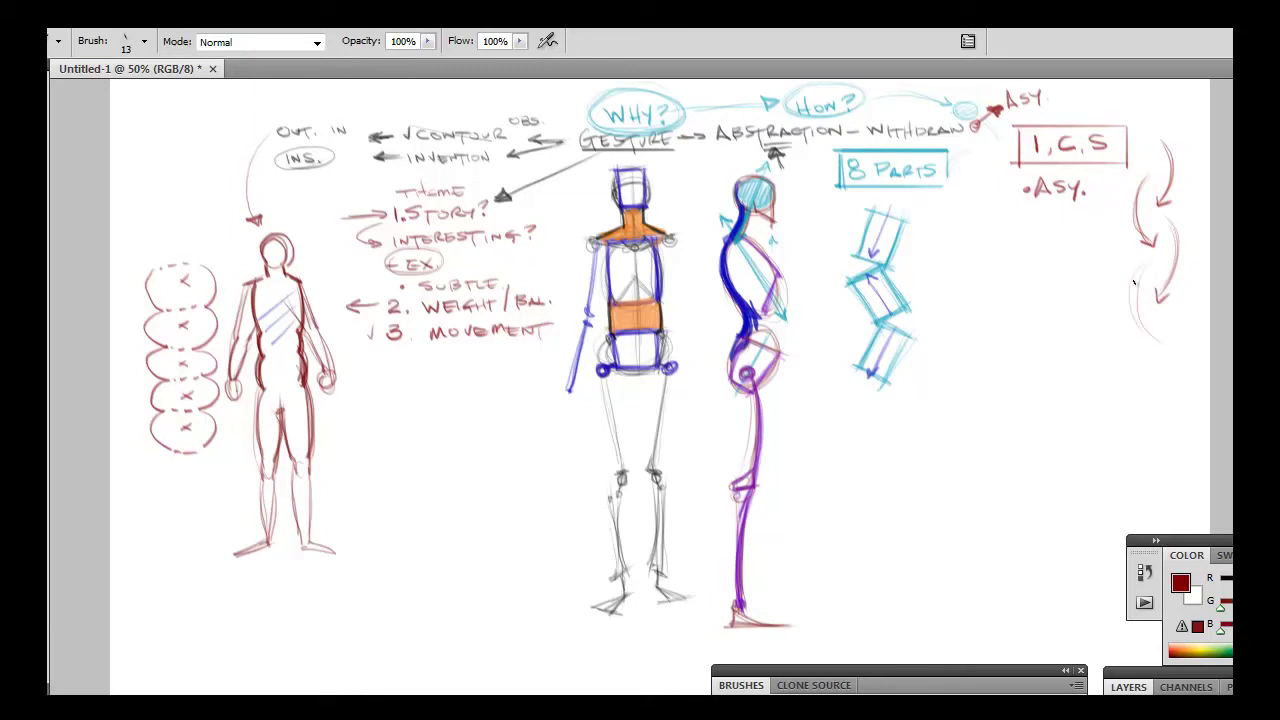
{"action": "mouse_move", "coordinate": [1138, 268]}
{"action": "left_mouse_down"}
{"action": "mouse_move", "coordinate": [1149, 336]}
{"action": "mouse_move", "coordinate": [1150, 257]}
{"action": "mouse_move", "coordinate": [1161, 352]}
{"action": "mouse_move", "coordinate": [1165, 312]}
{"action": "mouse_move", "coordinate": [1164, 400]}
{"action": "left_mouse_up"}
{"action": "left_click_drag", "start_coordinate": [1170, 322], "coordinate": [1157, 406]}
{"action": "left_click_drag", "start_coordinate": [1138, 338], "coordinate": [1155, 346]}
{"action": "left_click_drag", "start_coordinate": [1168, 392], "coordinate": [1158, 404]}
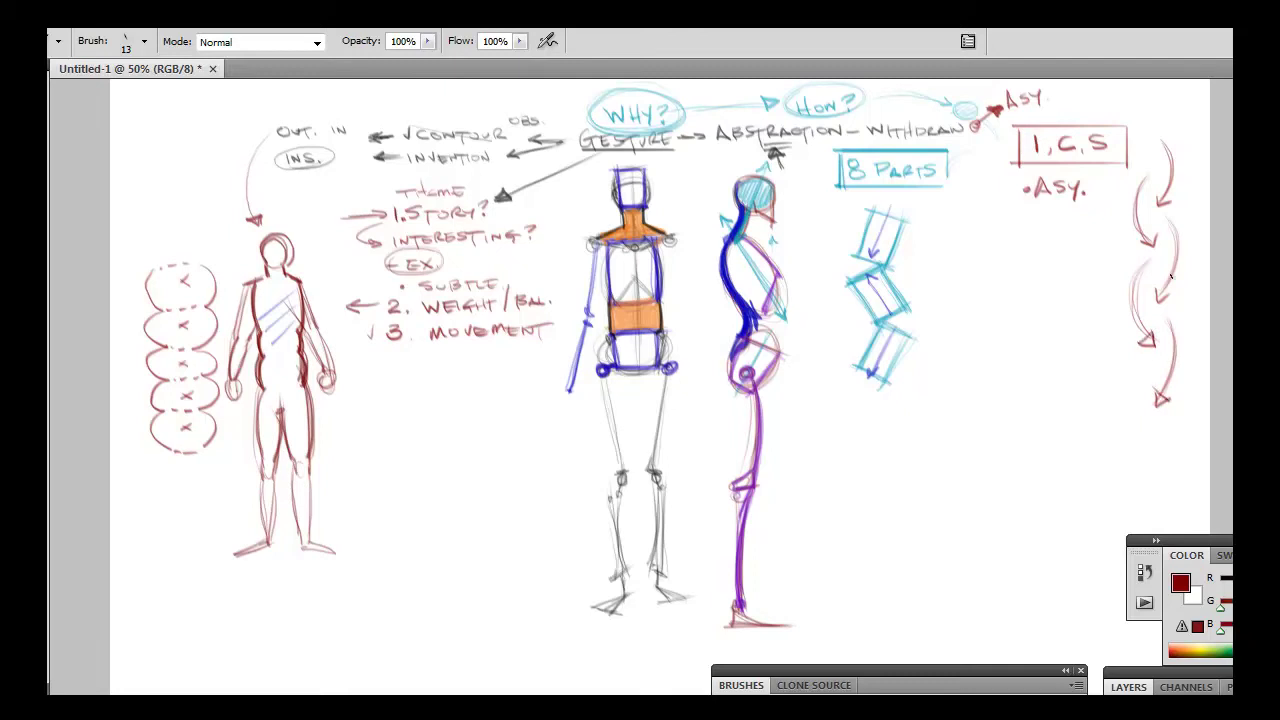
{"action": "left_click_drag", "start_coordinate": [1152, 284], "coordinate": [1160, 300]}
{"action": "mouse_move", "coordinate": [1156, 236]}
{"action": "left_mouse_down"}
{"action": "mouse_move", "coordinate": [1142, 242]}
{"action": "mouse_move", "coordinate": [1154, 250]}
{"action": "left_mouse_up"}
{"action": "left_click_drag", "start_coordinate": [1157, 196], "coordinate": [1162, 206]}
{"action": "left_click_drag", "start_coordinate": [1168, 193], "coordinate": [1163, 208]}
Switch to a very dark red and mark the peaks of the staggered curves with dots joined by a zigzag line.
{"action": "left_click", "coordinate": [1240, 580]}
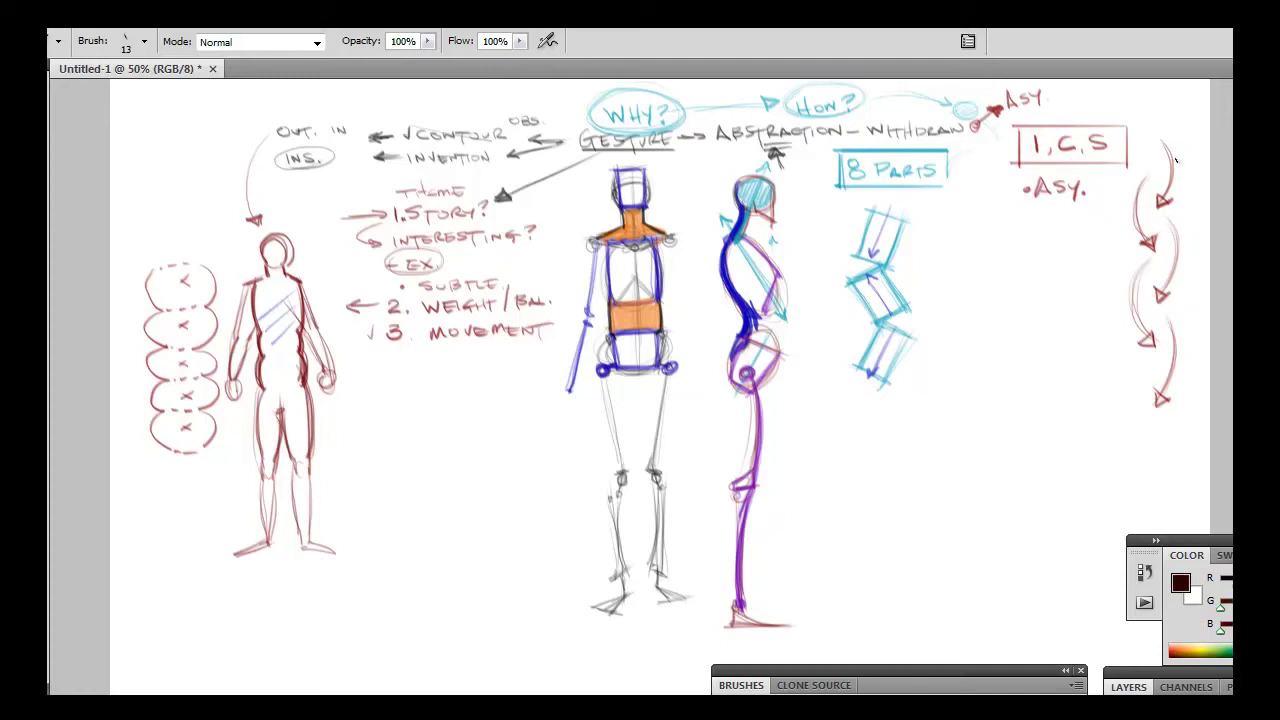
{"action": "mouse_move", "coordinate": [1174, 161]}
{"action": "left_mouse_down"}
{"action": "mouse_move", "coordinate": [1166, 152]}
{"action": "mouse_move", "coordinate": [1134, 210]}
{"action": "left_mouse_up"}
{"action": "left_click_drag", "start_coordinate": [1134, 212], "coordinate": [1178, 248]}
{"action": "left_click", "coordinate": [1170, 351]}
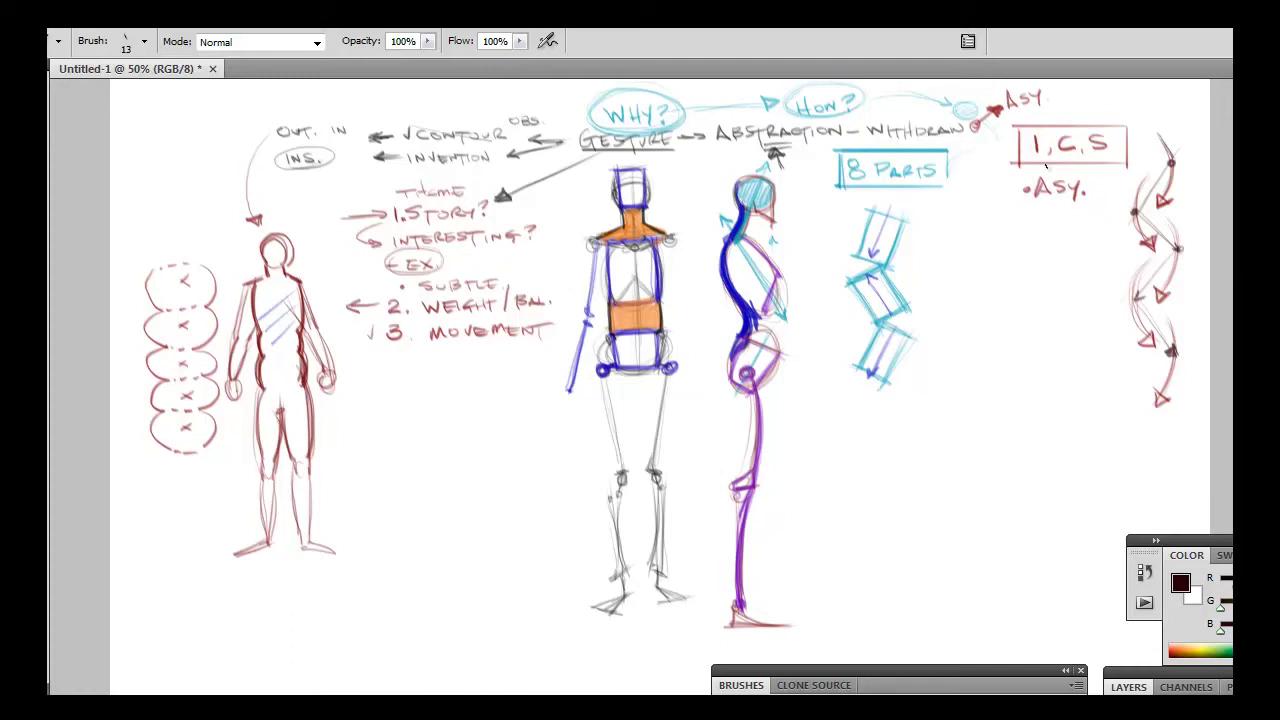
Add the bullets "REP." and "WRAP." below "ASY.".
{"action": "left_click", "coordinate": [1026, 214]}
{"action": "left_click_drag", "start_coordinate": [1040, 210], "coordinate": [1055, 221]}
{"action": "left_click_drag", "start_coordinate": [1055, 220], "coordinate": [1064, 210]}
{"action": "mouse_move", "coordinate": [1068, 210]}
{"action": "left_mouse_down"}
{"action": "mouse_move", "coordinate": [1023, 236]}
{"action": "mouse_move", "coordinate": [1082, 236]}
{"action": "left_mouse_up"}
{"action": "left_click", "coordinate": [1023, 236]}
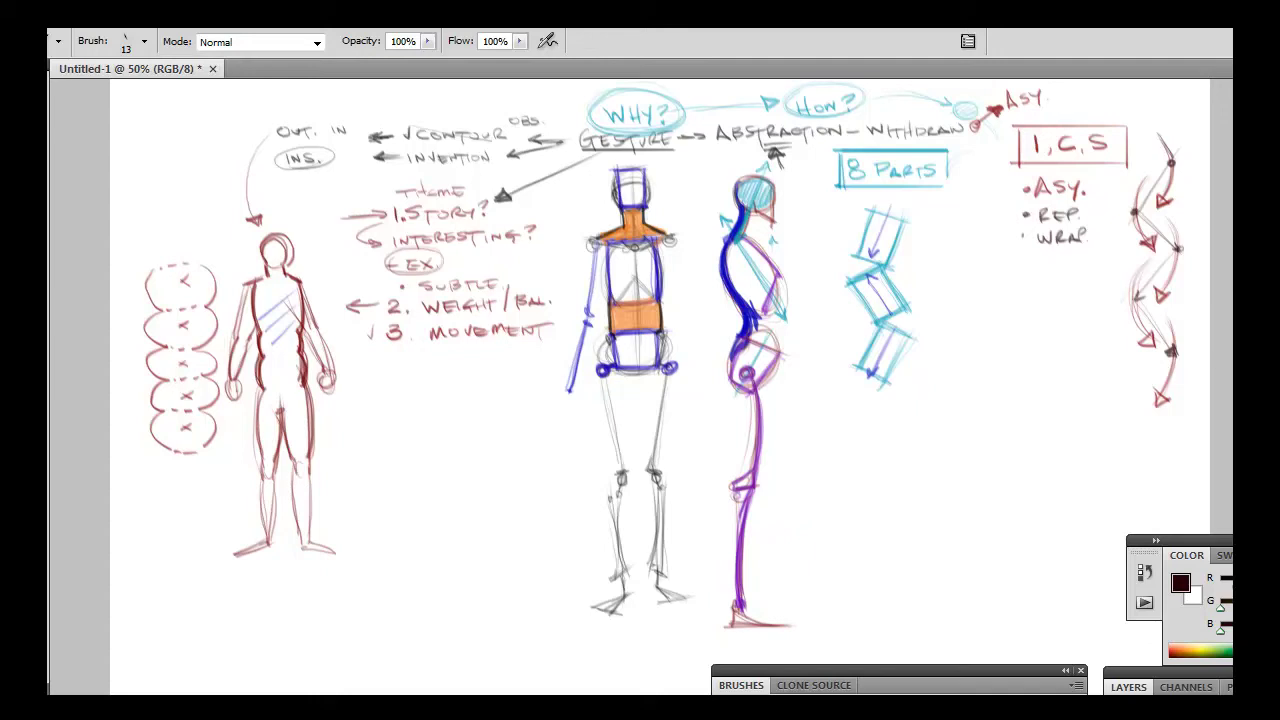
Return to the brighter dark red and sketch the opposing curves of a diagonal limb's upper mass below "WRAP.".
{"action": "left_click_drag", "start_coordinate": [1242, 578], "coordinate": [1270, 578]}
{"action": "left_click_drag", "start_coordinate": [805, 456], "coordinate": [729, 449]}
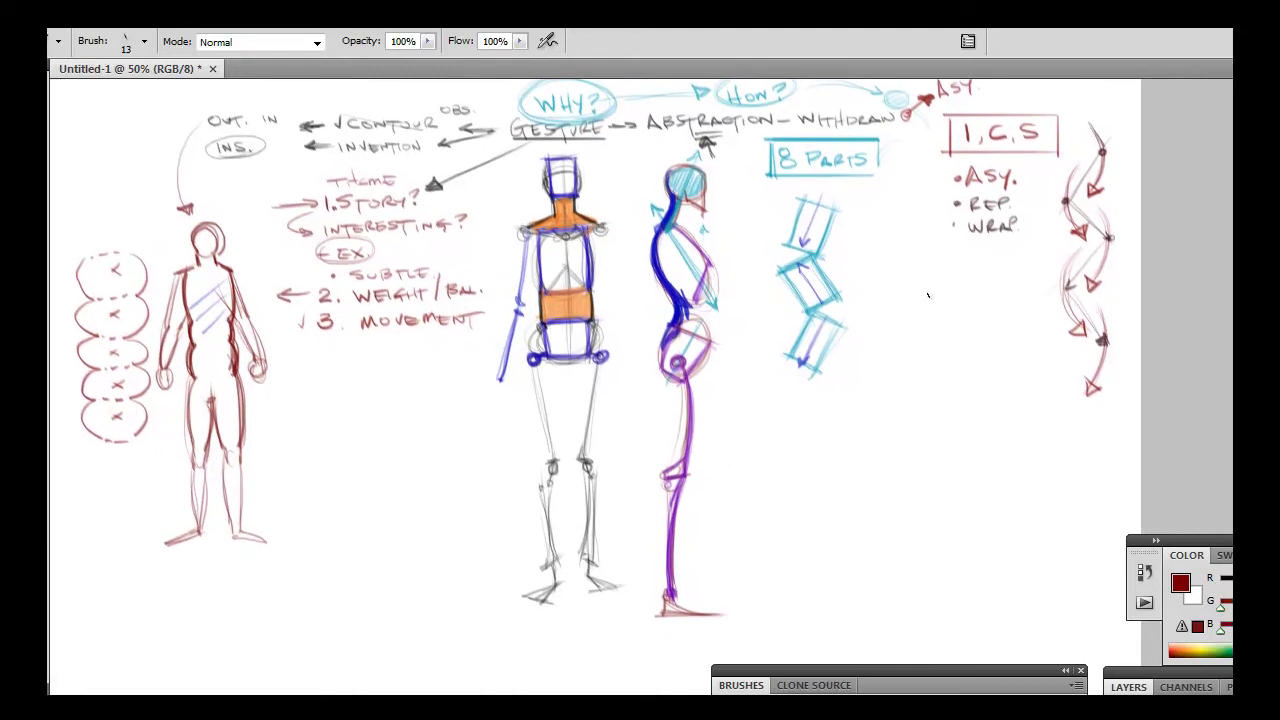
{"action": "mouse_move", "coordinate": [997, 256]}
{"action": "left_mouse_down"}
{"action": "mouse_move", "coordinate": [956, 290]}
{"action": "mouse_move", "coordinate": [945, 334]}
{"action": "mouse_move", "coordinate": [945, 316]}
{"action": "left_mouse_up"}
{"action": "left_click_drag", "start_coordinate": [1020, 296], "coordinate": [982, 330]}
{"action": "mouse_move", "coordinate": [1006, 259]}
{"action": "left_mouse_down"}
{"action": "mouse_move", "coordinate": [958, 272]}
{"action": "mouse_move", "coordinate": [946, 330]}
{"action": "left_mouse_up"}
{"action": "left_click_drag", "start_coordinate": [962, 277], "coordinate": [949, 327]}
{"action": "left_click_drag", "start_coordinate": [990, 260], "coordinate": [948, 330]}
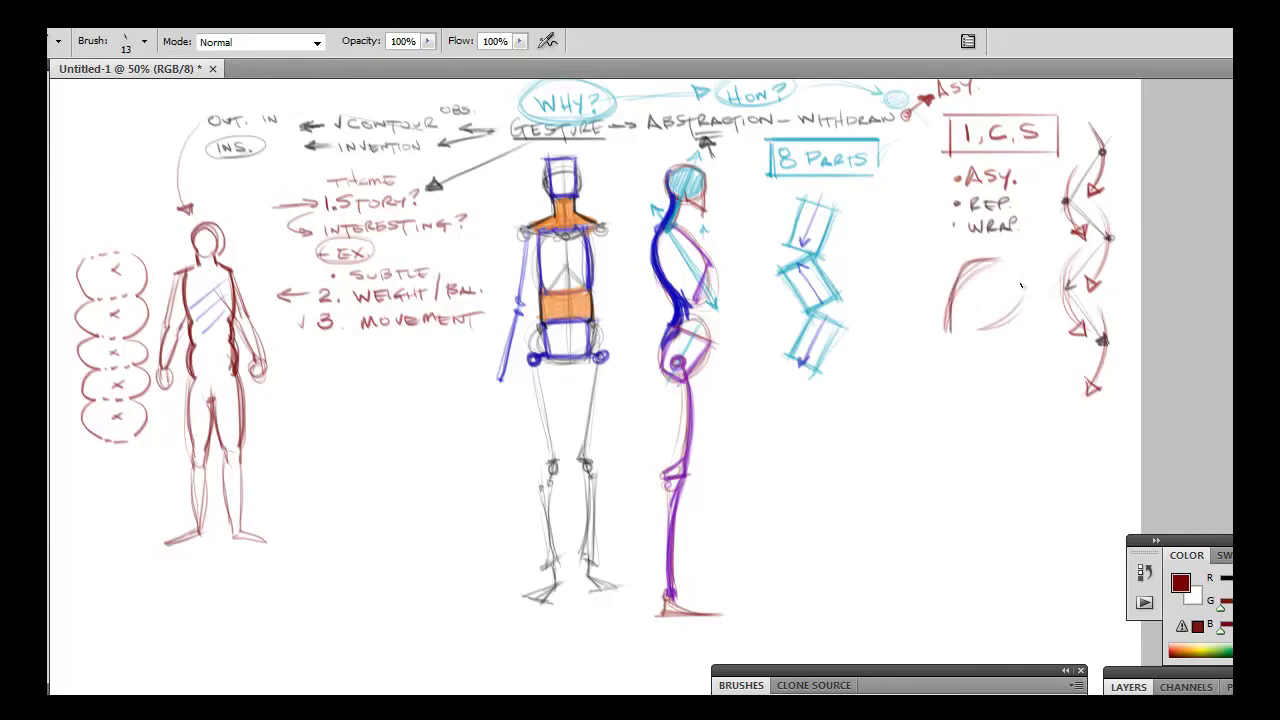
Continue the limb's upper contour diagonally downward and add an oval mass with a heavy lower contour beneath it.
{"action": "mouse_move", "coordinate": [1018, 292]}
{"action": "left_mouse_down"}
{"action": "mouse_move", "coordinate": [915, 362]}
{"action": "mouse_move", "coordinate": [900, 394]}
{"action": "left_mouse_up"}
{"action": "mouse_move", "coordinate": [1018, 328]}
{"action": "left_mouse_down"}
{"action": "mouse_move", "coordinate": [972, 385]}
{"action": "mouse_move", "coordinate": [948, 390]}
{"action": "left_mouse_up"}
{"action": "left_click_drag", "start_coordinate": [966, 341], "coordinate": [950, 389]}
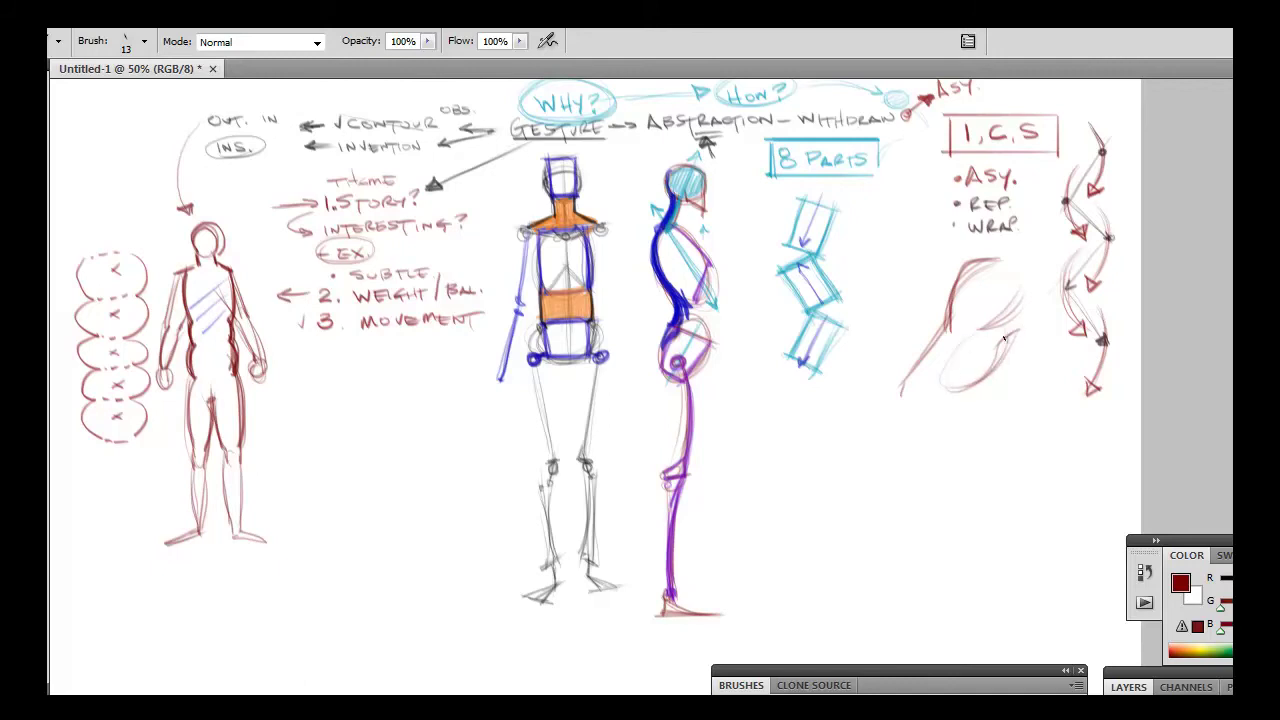
{"action": "left_click_drag", "start_coordinate": [1016, 330], "coordinate": [954, 388]}
{"action": "mouse_move", "coordinate": [952, 318]}
{"action": "left_mouse_down"}
{"action": "mouse_move", "coordinate": [900, 382]}
{"action": "mouse_move", "coordinate": [946, 389]}
{"action": "mouse_move", "coordinate": [979, 345]}
{"action": "mouse_move", "coordinate": [931, 411]}
{"action": "mouse_move", "coordinate": [968, 383]}
{"action": "mouse_move", "coordinate": [932, 420]}
{"action": "left_mouse_up"}
{"action": "left_click_drag", "start_coordinate": [1008, 342], "coordinate": [966, 386]}
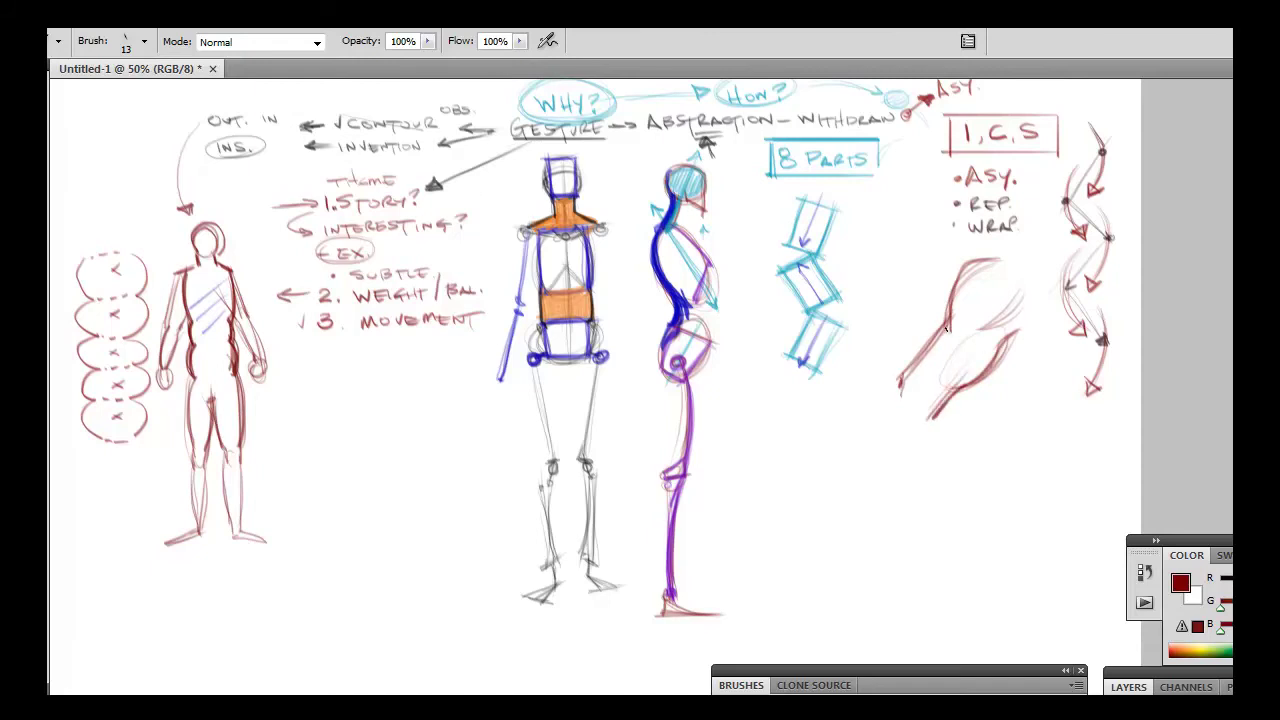
Carry the limb's upper contour into the next section with long, overlapping diagonal strokes.
{"action": "mouse_move", "coordinate": [950, 326]}
{"action": "left_mouse_down"}
{"action": "mouse_move", "coordinate": [897, 405]}
{"action": "mouse_move", "coordinate": [913, 380]}
{"action": "mouse_move", "coordinate": [856, 424]}
{"action": "left_mouse_up"}
{"action": "left_click_drag", "start_coordinate": [916, 380], "coordinate": [833, 450]}
{"action": "mouse_move", "coordinate": [912, 404]}
{"action": "left_mouse_down"}
{"action": "mouse_move", "coordinate": [848, 441]}
{"action": "mouse_move", "coordinate": [919, 394]}
{"action": "mouse_move", "coordinate": [845, 449]}
{"action": "left_mouse_up"}
{"action": "left_click_drag", "start_coordinate": [906, 416], "coordinate": [854, 462]}
{"action": "mouse_move", "coordinate": [900, 424]}
{"action": "left_mouse_down"}
{"action": "mouse_move", "coordinate": [868, 443]}
{"action": "mouse_move", "coordinate": [907, 405]}
{"action": "mouse_move", "coordinate": [847, 465]}
{"action": "left_mouse_up"}
{"action": "left_click_drag", "start_coordinate": [902, 424], "coordinate": [850, 463]}
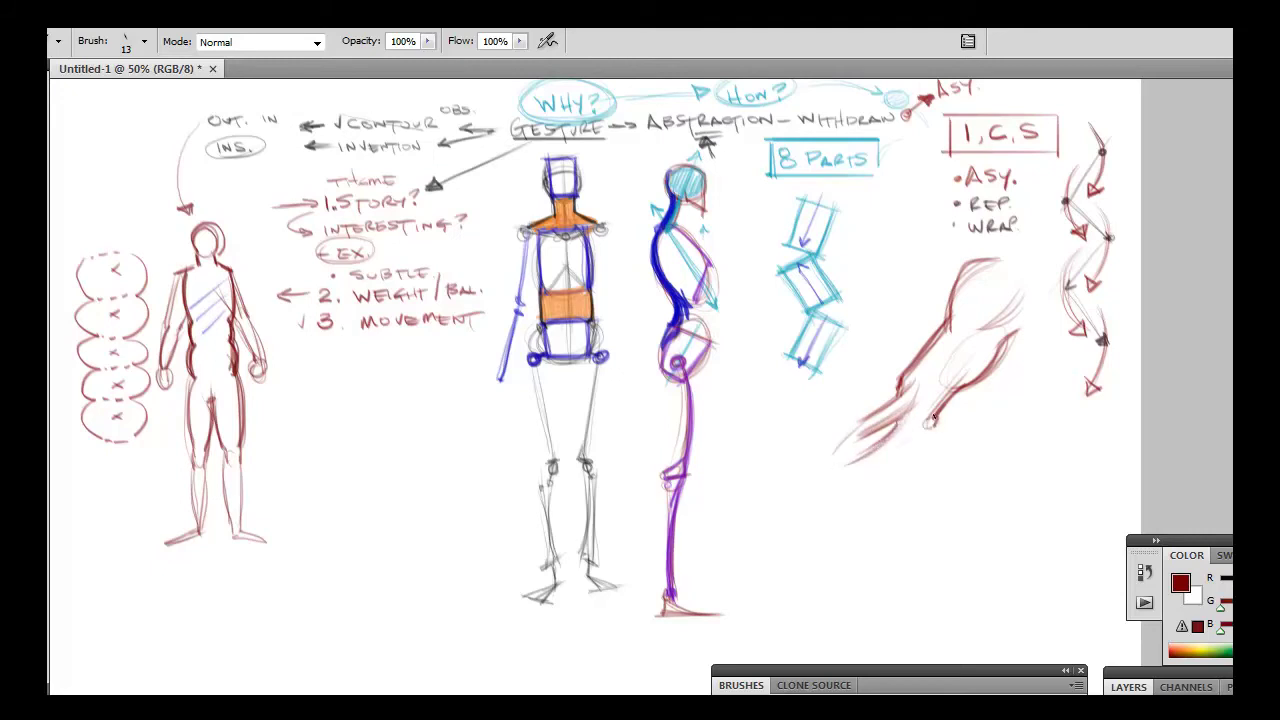
Extend the limb's middle section from the circled lower joint to the next joint and build up its underside.
{"action": "mouse_move", "coordinate": [926, 424]}
{"action": "left_mouse_down"}
{"action": "mouse_move", "coordinate": [851, 483]}
{"action": "mouse_move", "coordinate": [878, 459]}
{"action": "mouse_move", "coordinate": [834, 476]}
{"action": "left_mouse_up"}
{"action": "mouse_move", "coordinate": [896, 440]}
{"action": "left_mouse_down"}
{"action": "mouse_move", "coordinate": [824, 456]}
{"action": "mouse_move", "coordinate": [857, 425]}
{"action": "mouse_move", "coordinate": [808, 474]}
{"action": "mouse_move", "coordinate": [841, 448]}
{"action": "mouse_move", "coordinate": [827, 488]}
{"action": "mouse_move", "coordinate": [807, 522]}
{"action": "left_mouse_up"}
{"action": "mouse_move", "coordinate": [822, 466]}
{"action": "left_mouse_down"}
{"action": "mouse_move", "coordinate": [804, 488]}
{"action": "mouse_move", "coordinate": [808, 526]}
{"action": "left_mouse_up"}
{"action": "left_click_drag", "start_coordinate": [918, 440], "coordinate": [830, 508]}
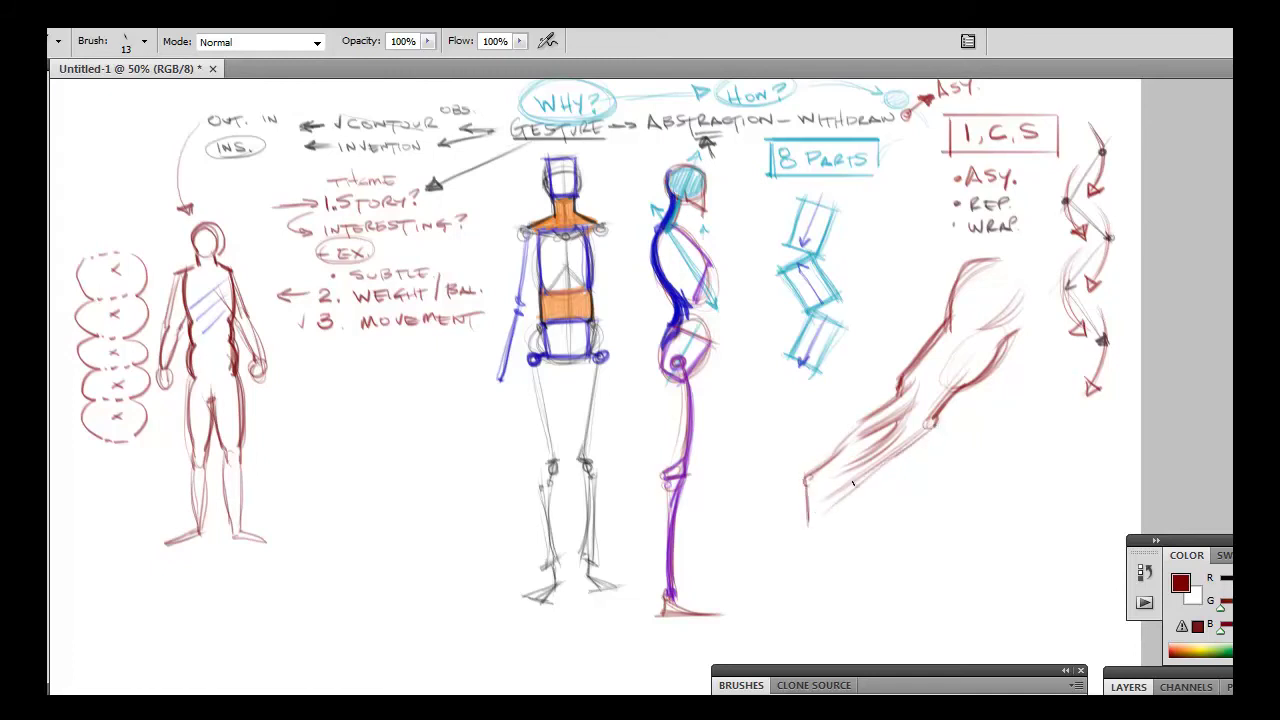
{"action": "left_click_drag", "start_coordinate": [894, 458], "coordinate": [834, 498]}
{"action": "left_click_drag", "start_coordinate": [932, 426], "coordinate": [838, 502]}
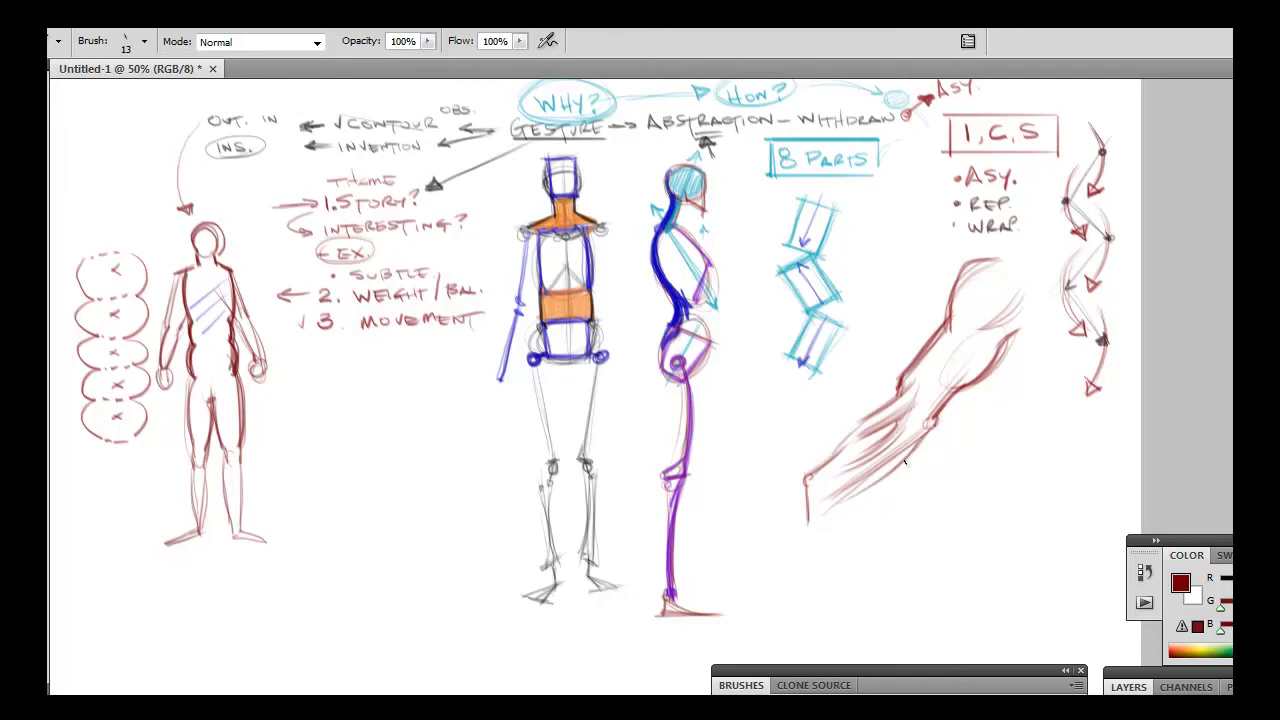
Sketch an oval end mass past the limb's far joint, with a stepped outer contour and a cross line closing it.
{"action": "mouse_move", "coordinate": [916, 450]}
{"action": "left_mouse_down"}
{"action": "mouse_move", "coordinate": [862, 490]}
{"action": "mouse_move", "coordinate": [783, 518]}
{"action": "mouse_move", "coordinate": [776, 539]}
{"action": "left_mouse_up"}
{"action": "mouse_move", "coordinate": [803, 489]}
{"action": "left_mouse_down"}
{"action": "mouse_move", "coordinate": [774, 547]}
{"action": "mouse_move", "coordinate": [829, 525]}
{"action": "mouse_move", "coordinate": [800, 487]}
{"action": "mouse_move", "coordinate": [780, 526]}
{"action": "left_mouse_up"}
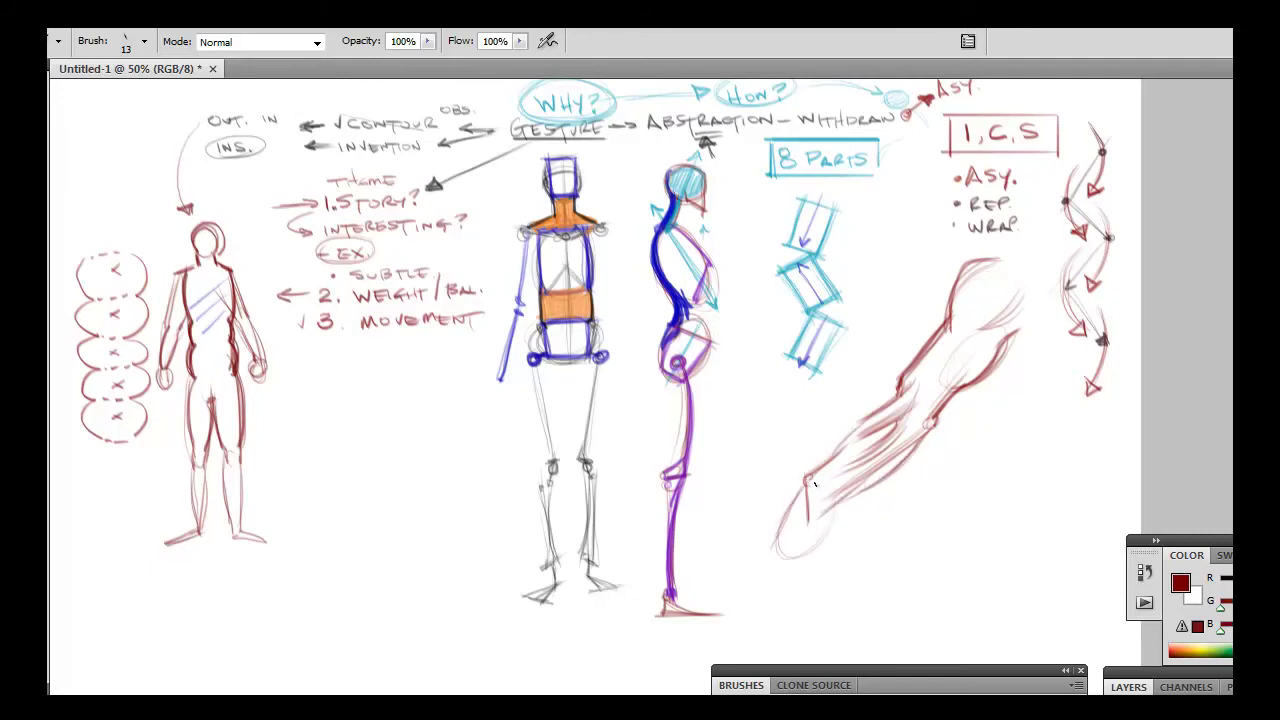
{"action": "mouse_move", "coordinate": [803, 478]}
{"action": "left_mouse_down"}
{"action": "mouse_move", "coordinate": [765, 575]}
{"action": "mouse_move", "coordinate": [810, 573]}
{"action": "mouse_move", "coordinate": [773, 584]}
{"action": "mouse_move", "coordinate": [810, 574]}
{"action": "left_mouse_up"}
{"action": "left_click_drag", "start_coordinate": [797, 494], "coordinate": [776, 537]}
{"action": "left_click_drag", "start_coordinate": [778, 521], "coordinate": [765, 531]}
{"action": "left_click_drag", "start_coordinate": [772, 576], "coordinate": [765, 604]}
{"action": "left_click_drag", "start_coordinate": [816, 550], "coordinate": [808, 570]}
Darken the limb's top contour, add the small tip at its far end and draw construction lines through the upper mass.
{"action": "mouse_move", "coordinate": [988, 254]}
{"action": "left_mouse_down"}
{"action": "mouse_move", "coordinate": [962, 288]}
{"action": "mouse_move", "coordinate": [995, 248]}
{"action": "mouse_move", "coordinate": [948, 323]}
{"action": "left_mouse_up"}
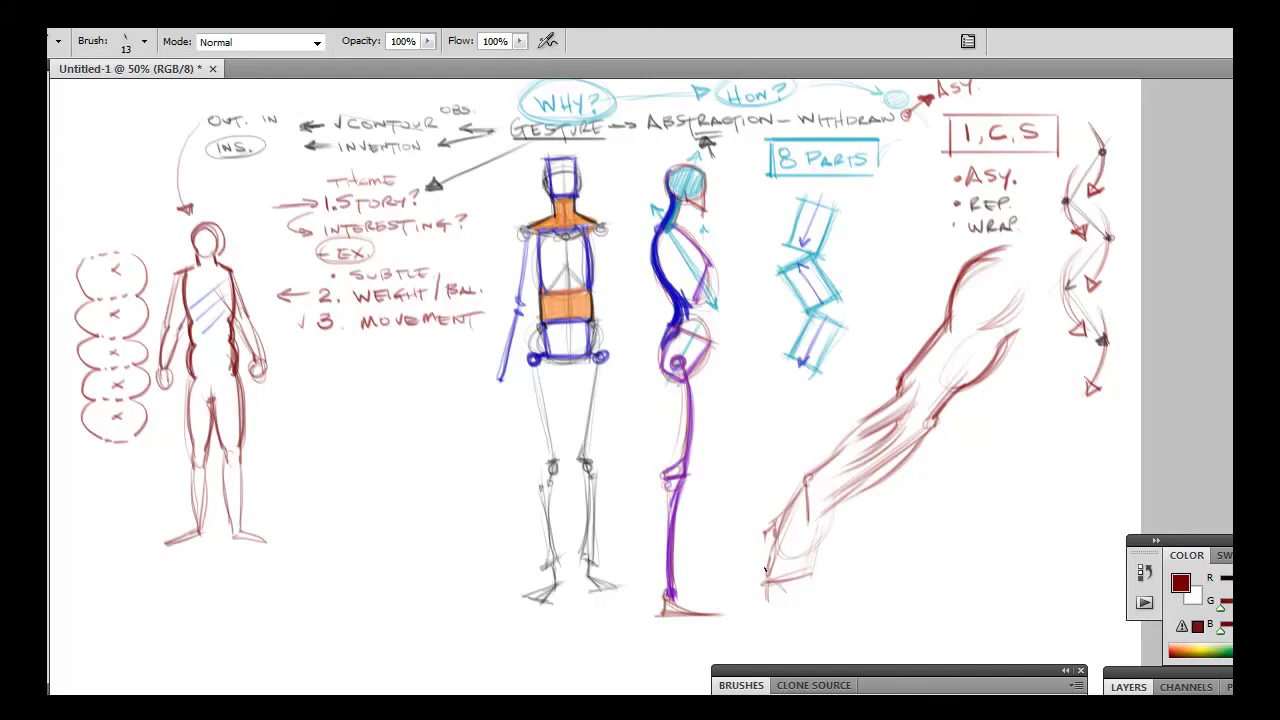
{"action": "mouse_move", "coordinate": [770, 570]}
{"action": "left_mouse_down"}
{"action": "mouse_move", "coordinate": [754, 614]}
{"action": "mouse_move", "coordinate": [777, 579]}
{"action": "mouse_move", "coordinate": [768, 560]}
{"action": "mouse_move", "coordinate": [747, 602]}
{"action": "mouse_move", "coordinate": [756, 638]}
{"action": "left_mouse_up"}
{"action": "mouse_move", "coordinate": [978, 264]}
{"action": "left_mouse_down"}
{"action": "mouse_move", "coordinate": [990, 388]}
{"action": "mouse_move", "coordinate": [1002, 362]}
{"action": "left_mouse_up"}
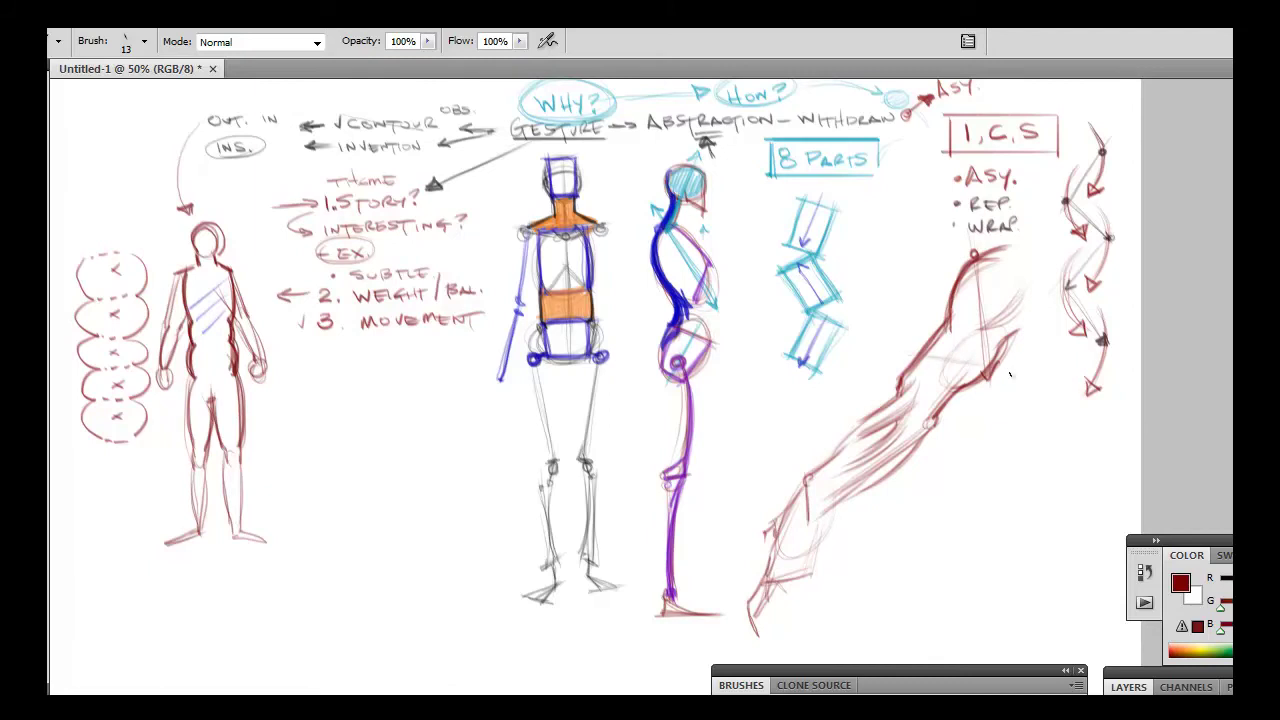
Add an arrow-tipped cross line and contour strokes to the limb, plus an upward arrow beside the asymmetry diagram's lower end.
{"action": "left_click_drag", "start_coordinate": [918, 354], "coordinate": [899, 390]}
{"action": "left_click_drag", "start_coordinate": [908, 395], "coordinate": [894, 486]}
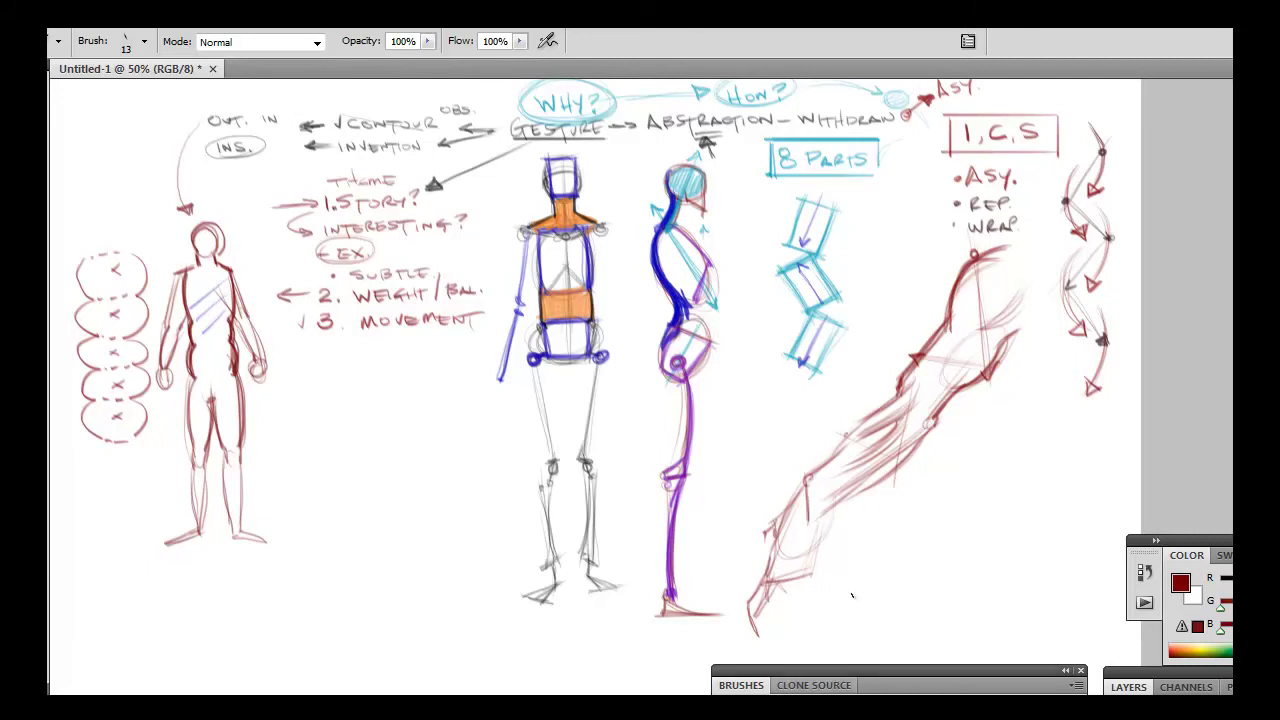
{"action": "left_click_drag", "start_coordinate": [1050, 418], "coordinate": [1074, 381]}
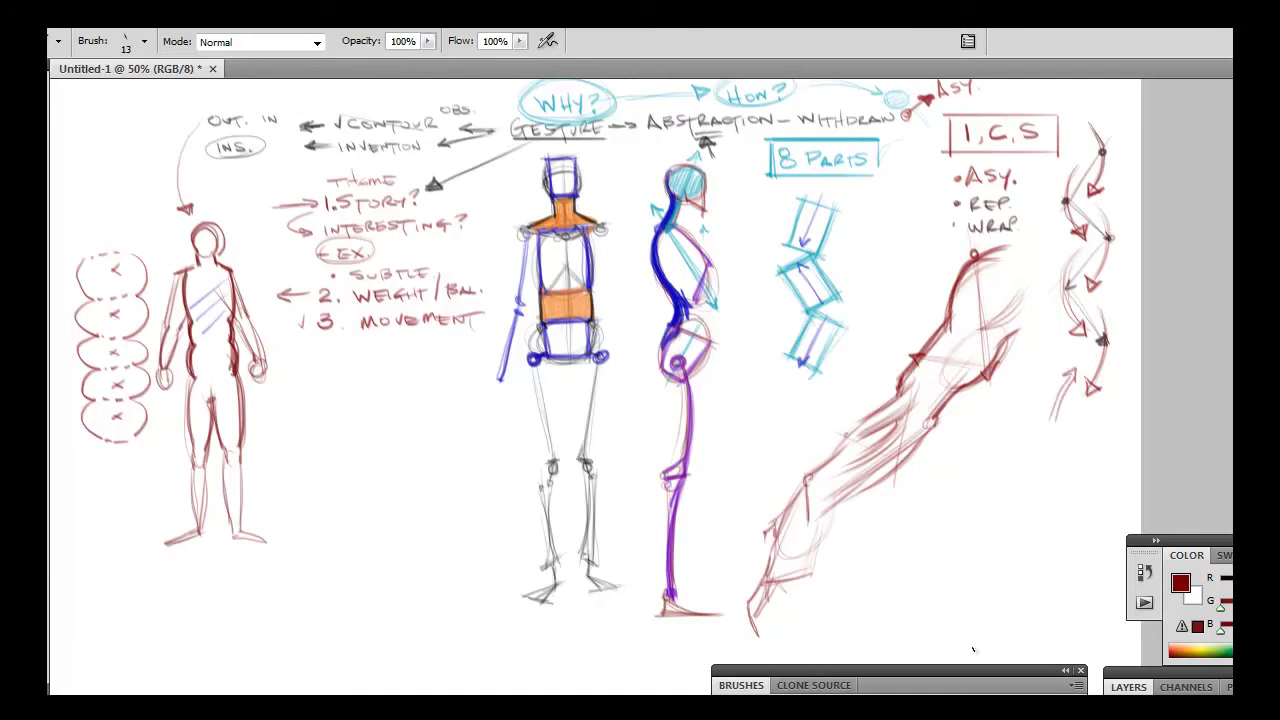
{"action": "left_click_drag", "start_coordinate": [613, 328], "coordinate": [629, 374]}
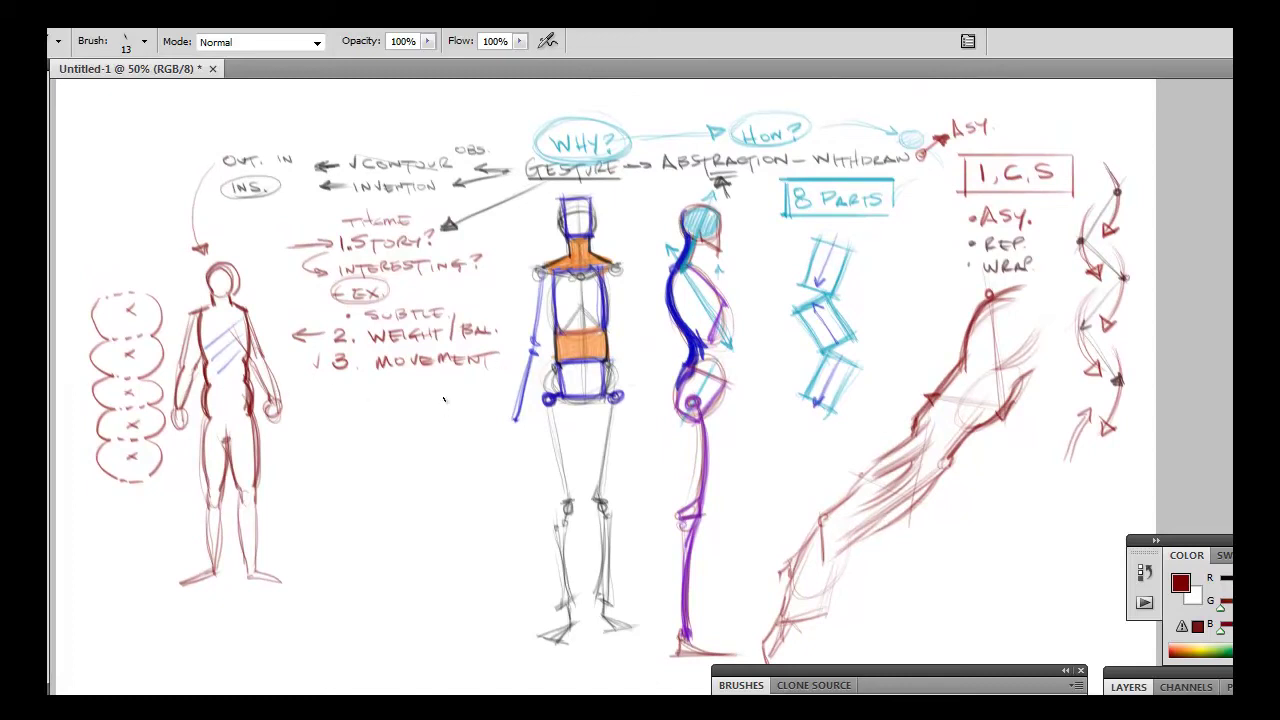
{"action": "left_click_drag", "start_coordinate": [457, 392], "coordinate": [430, 440]}
{"action": "mouse_move", "coordinate": [496, 412]}
{"action": "left_mouse_down"}
{"action": "mouse_move", "coordinate": [458, 455]}
{"action": "mouse_move", "coordinate": [386, 493]}
{"action": "left_mouse_up"}
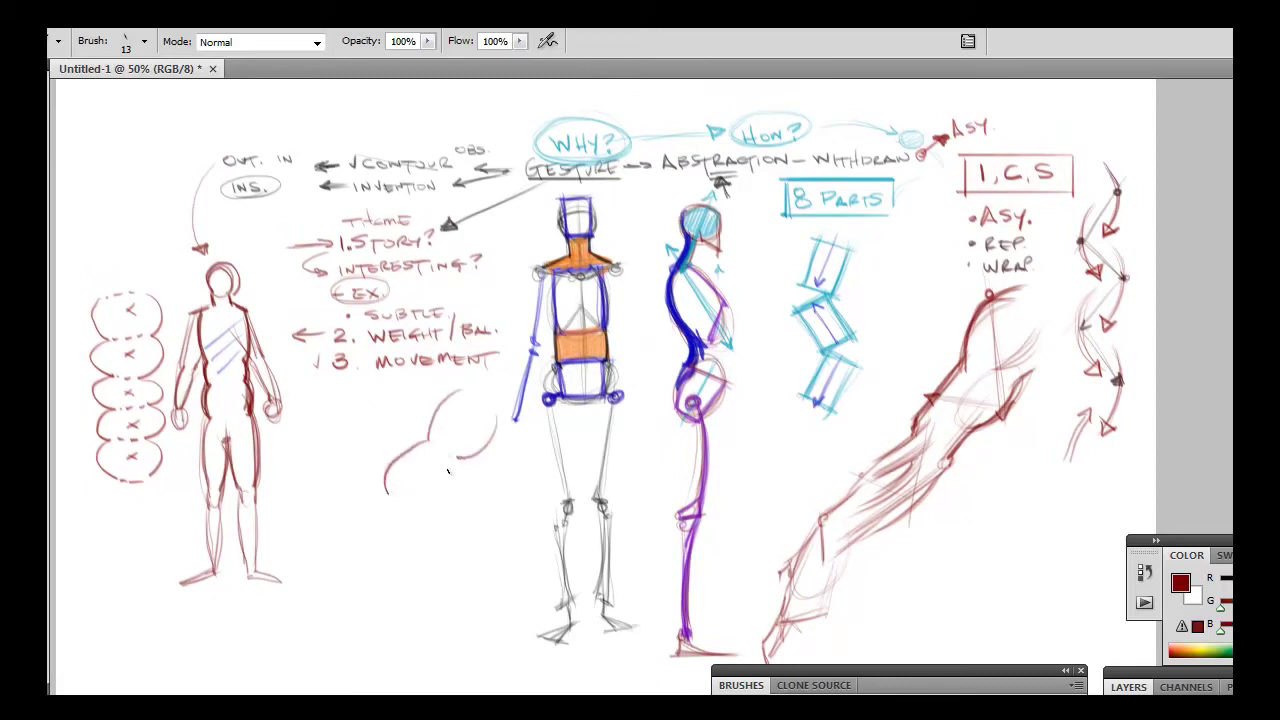
{"action": "mouse_move", "coordinate": [464, 462]}
{"action": "left_mouse_down"}
{"action": "mouse_move", "coordinate": [406, 516]}
{"action": "mouse_move", "coordinate": [366, 496]}
{"action": "mouse_move", "coordinate": [320, 548]}
{"action": "left_mouse_up"}
{"action": "mouse_move", "coordinate": [412, 516]}
{"action": "left_mouse_down"}
{"action": "mouse_move", "coordinate": [355, 571]}
{"action": "mouse_move", "coordinate": [311, 548]}
{"action": "mouse_move", "coordinate": [324, 546]}
{"action": "mouse_move", "coordinate": [284, 581]}
{"action": "mouse_move", "coordinate": [331, 575]}
{"action": "left_mouse_up"}
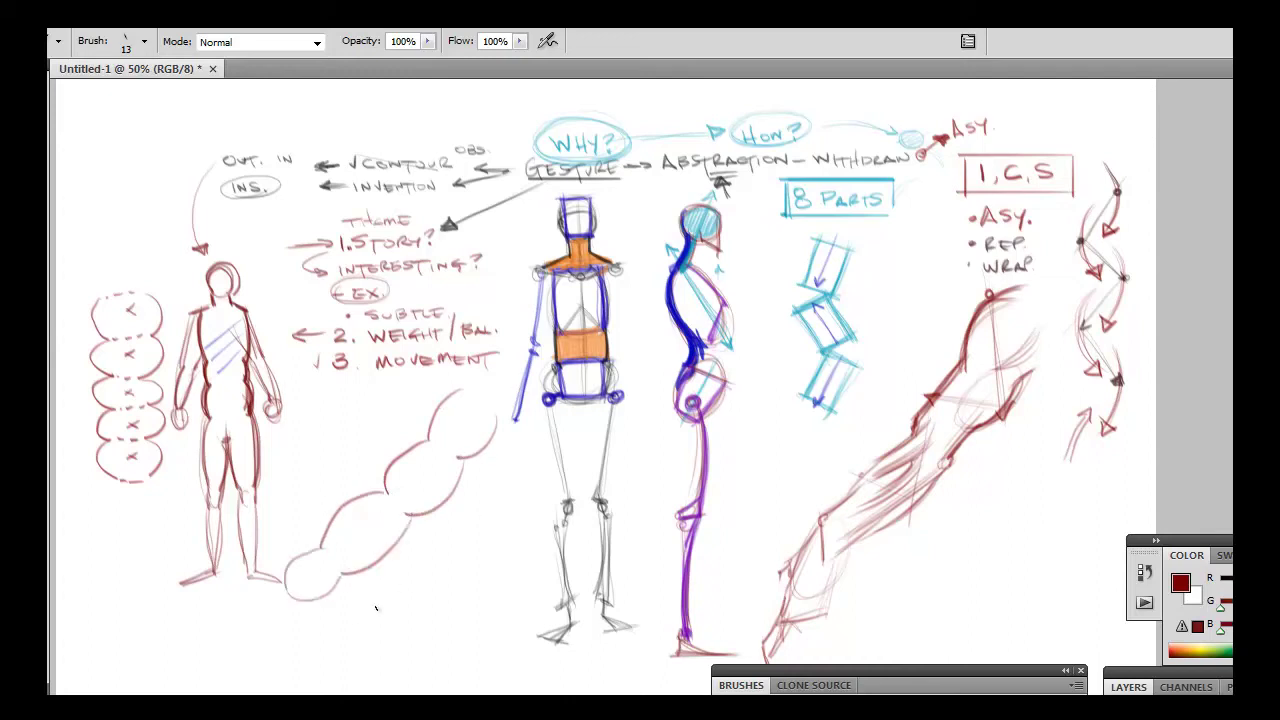
{"action": "mouse_move", "coordinate": [421, 507]}
{"action": "left_mouse_down"}
{"action": "mouse_move", "coordinate": [420, 451]}
{"action": "mouse_move", "coordinate": [432, 477]}
{"action": "mouse_move", "coordinate": [477, 440]}
{"action": "mouse_move", "coordinate": [363, 547]}
{"action": "mouse_move", "coordinate": [310, 562]}
{"action": "mouse_move", "coordinate": [349, 655]}
{"action": "left_mouse_up"}
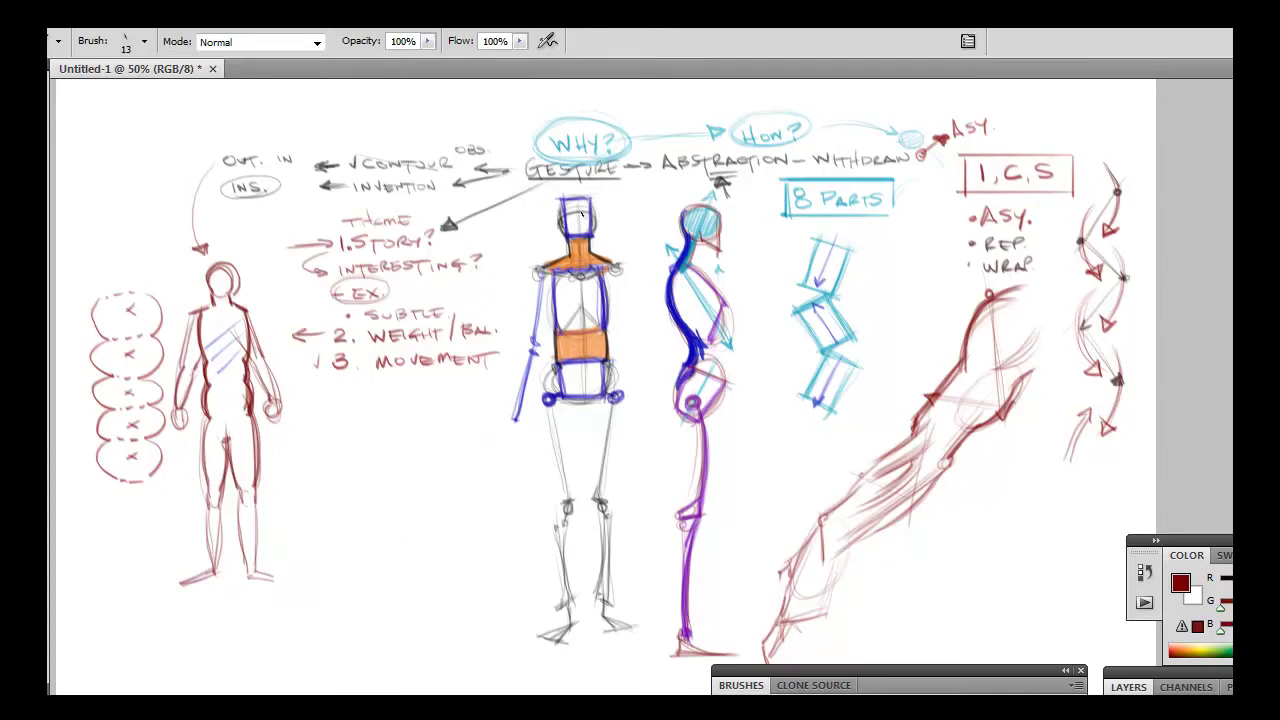
Circle the ASY note and add "4. PROPORTION" below item 3 of the list, underlined twice.
{"action": "mouse_move", "coordinate": [988, 98]}
{"action": "left_mouse_down"}
{"action": "mouse_move", "coordinate": [966, 97]}
{"action": "mouse_move", "coordinate": [940, 138]}
{"action": "mouse_move", "coordinate": [1000, 112]}
{"action": "left_mouse_up"}
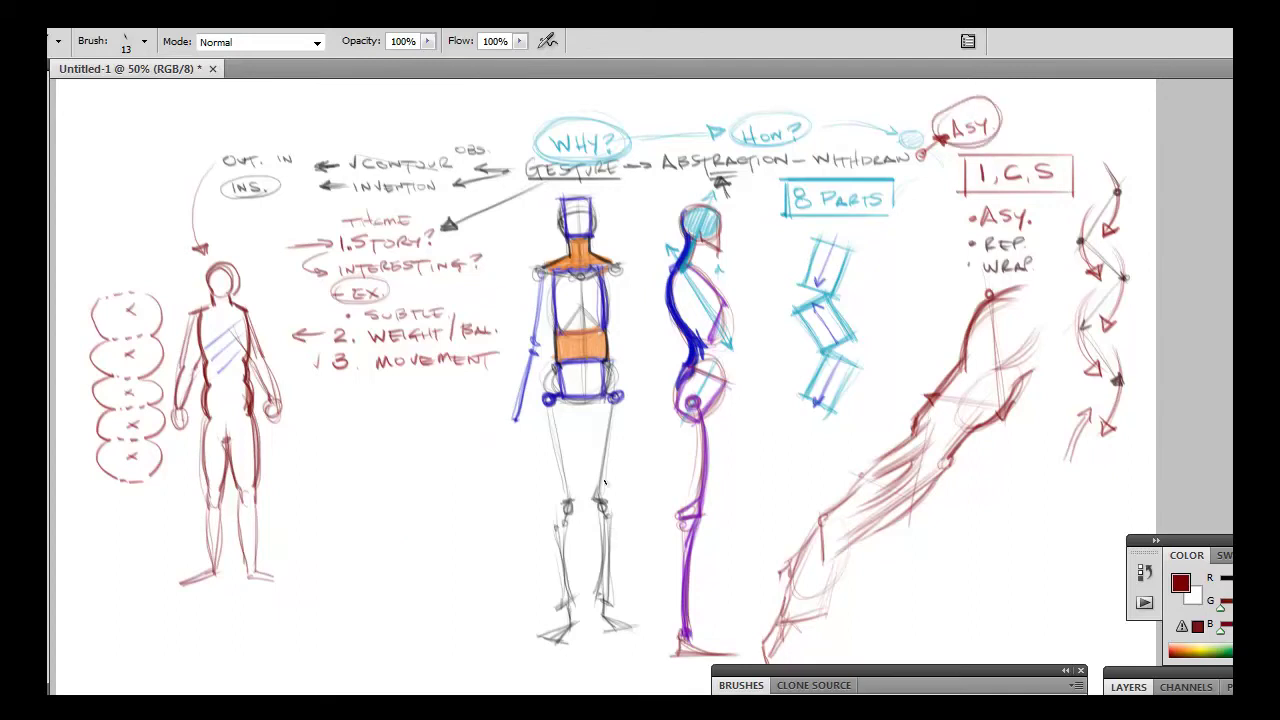
{"action": "mouse_move", "coordinate": [335, 380]}
{"action": "left_mouse_down"}
{"action": "mouse_move", "coordinate": [350, 390]}
{"action": "mouse_move", "coordinate": [343, 401]}
{"action": "mouse_move", "coordinate": [381, 400]}
{"action": "left_mouse_up"}
{"action": "left_click", "coordinate": [353, 397]}
{"action": "left_click_drag", "start_coordinate": [381, 382], "coordinate": [383, 392]}
{"action": "mouse_move", "coordinate": [469, 523]}
{"action": "left_mouse_down"}
{"action": "mouse_move", "coordinate": [543, 509]}
{"action": "mouse_move", "coordinate": [538, 492]}
{"action": "left_mouse_up"}
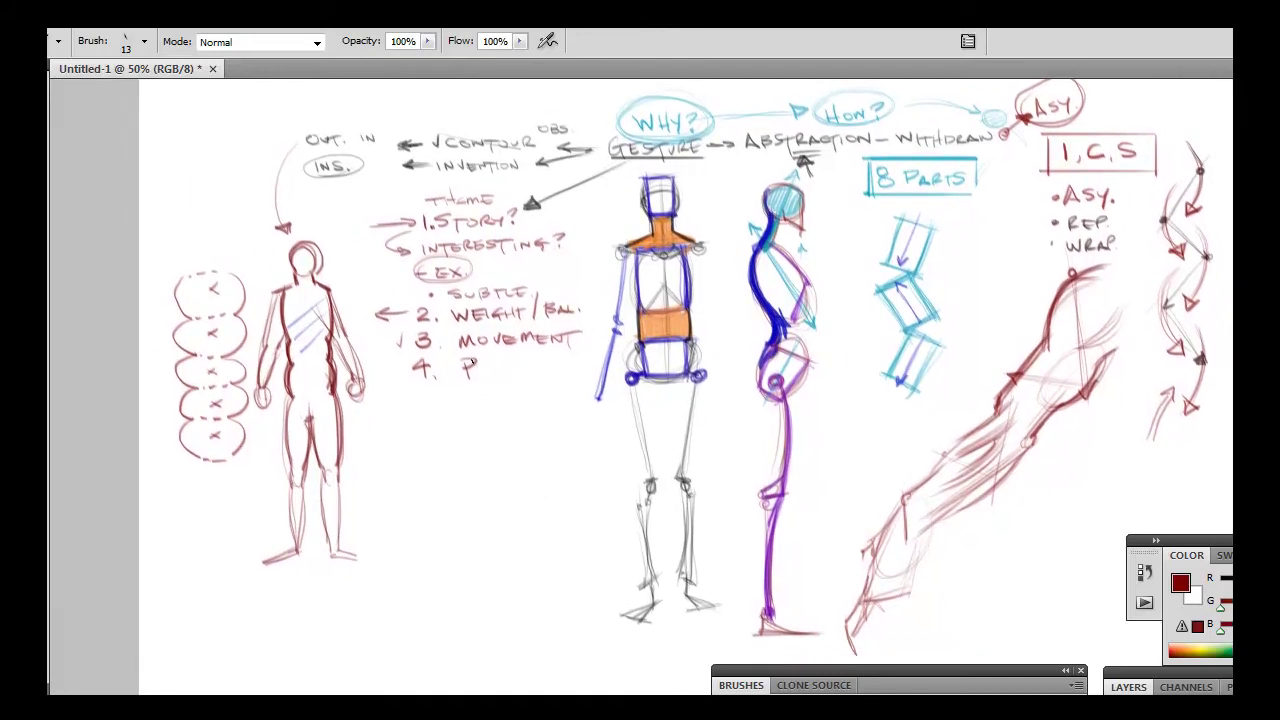
{"action": "mouse_move", "coordinate": [472, 360]}
{"action": "left_mouse_down"}
{"action": "mouse_move", "coordinate": [555, 362]}
{"action": "mouse_move", "coordinate": [567, 377]}
{"action": "mouse_move", "coordinate": [468, 390]}
{"action": "left_mouse_up"}
{"action": "left_click_drag", "start_coordinate": [566, 380], "coordinate": [474, 392]}
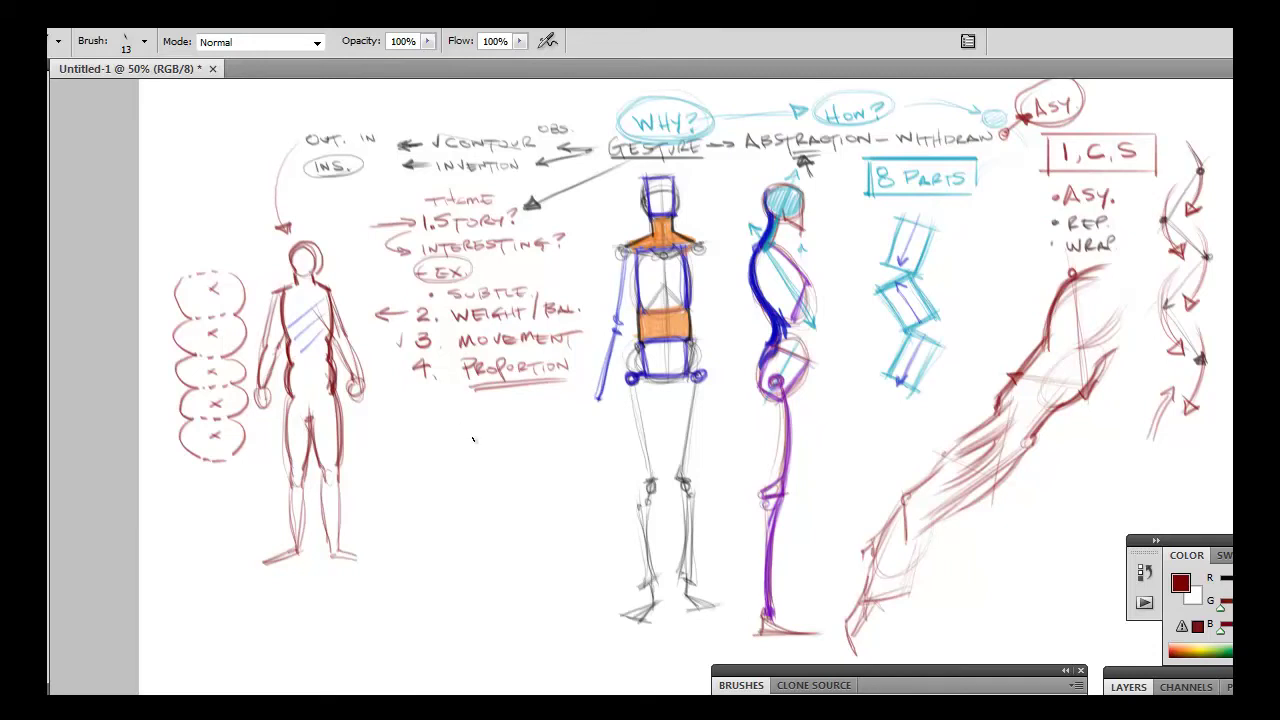
Circle the number of item 1, Story, and link it to item 4 with a long curved arrow.
{"action": "mouse_move", "coordinate": [431, 205]}
{"action": "left_mouse_down"}
{"action": "mouse_move", "coordinate": [428, 234]}
{"action": "mouse_move", "coordinate": [404, 216]}
{"action": "mouse_move", "coordinate": [442, 212]}
{"action": "mouse_move", "coordinate": [420, 236]}
{"action": "left_mouse_up"}
{"action": "mouse_move", "coordinate": [417, 219]}
{"action": "left_mouse_down"}
{"action": "mouse_move", "coordinate": [384, 300]}
{"action": "mouse_move", "coordinate": [416, 364]}
{"action": "mouse_move", "coordinate": [396, 368]}
{"action": "left_mouse_up"}
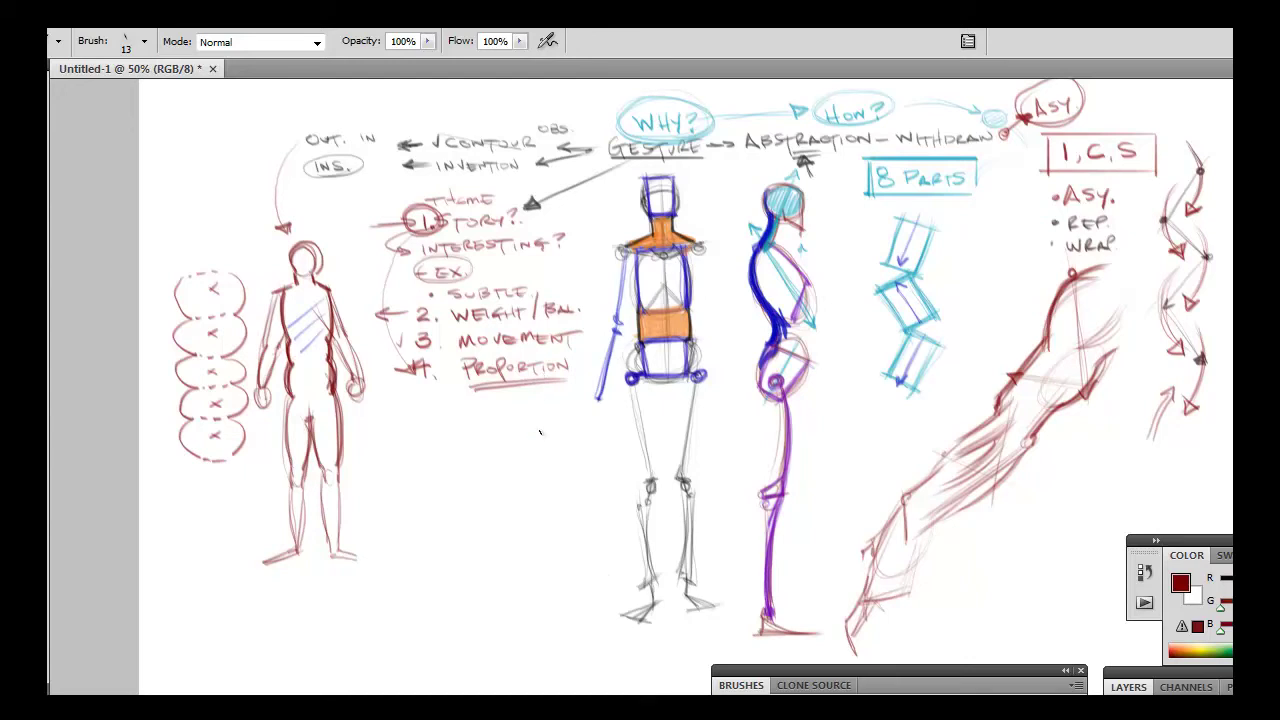
Sketch a small head with ears, neck and shoulders below the list, with a thought-bubble outline above it.
{"action": "mouse_move", "coordinate": [503, 547]}
{"action": "left_mouse_down"}
{"action": "mouse_move", "coordinate": [471, 557]}
{"action": "mouse_move", "coordinate": [498, 589]}
{"action": "mouse_move", "coordinate": [510, 560]}
{"action": "left_mouse_up"}
{"action": "mouse_move", "coordinate": [476, 558]}
{"action": "left_mouse_down"}
{"action": "mouse_move", "coordinate": [468, 575]}
{"action": "mouse_move", "coordinate": [503, 571]}
{"action": "mouse_move", "coordinate": [500, 614]}
{"action": "left_mouse_up"}
{"action": "mouse_move", "coordinate": [486, 583]}
{"action": "left_mouse_down"}
{"action": "mouse_move", "coordinate": [484, 604]}
{"action": "mouse_move", "coordinate": [437, 622]}
{"action": "mouse_move", "coordinate": [533, 619]}
{"action": "left_mouse_up"}
{"action": "mouse_move", "coordinate": [506, 524]}
{"action": "left_mouse_down"}
{"action": "mouse_move", "coordinate": [520, 512]}
{"action": "mouse_move", "coordinate": [412, 464]}
{"action": "left_mouse_up"}
{"action": "left_click_drag", "start_coordinate": [530, 500], "coordinate": [604, 517]}
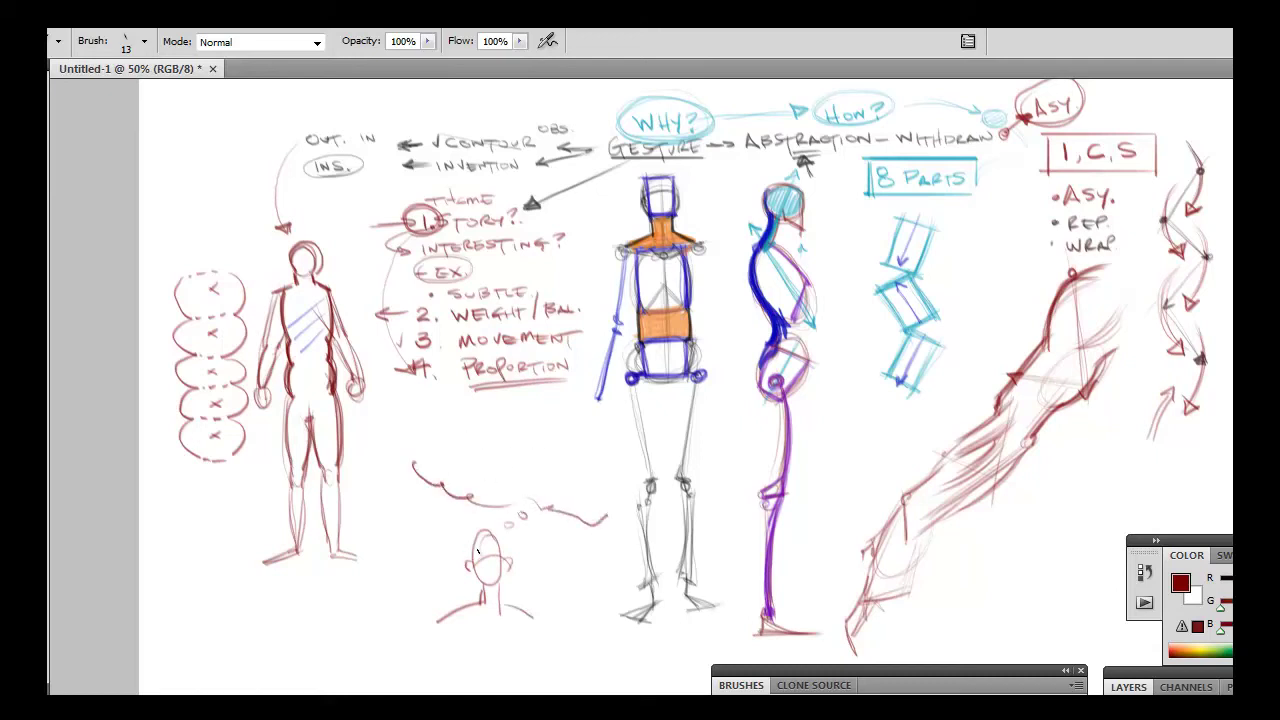
Give the small figure facial features and neck lines, and square off its shoulders and torso sides.
{"action": "mouse_move", "coordinate": [493, 551]}
{"action": "left_mouse_down"}
{"action": "mouse_move", "coordinate": [504, 547]}
{"action": "mouse_move", "coordinate": [476, 552]}
{"action": "mouse_move", "coordinate": [504, 572]}
{"action": "mouse_move", "coordinate": [472, 606]}
{"action": "mouse_move", "coordinate": [434, 618]}
{"action": "left_mouse_up"}
{"action": "left_click_drag", "start_coordinate": [504, 580], "coordinate": [507, 604]}
{"action": "mouse_move", "coordinate": [500, 598]}
{"action": "left_mouse_down"}
{"action": "mouse_move", "coordinate": [536, 618]}
{"action": "mouse_move", "coordinate": [488, 620]}
{"action": "mouse_move", "coordinate": [534, 684]}
{"action": "left_mouse_up"}
{"action": "left_click_drag", "start_coordinate": [446, 606], "coordinate": [436, 682]}
{"action": "left_click_drag", "start_coordinate": [514, 642], "coordinate": [541, 638]}
{"action": "left_click_drag", "start_coordinate": [548, 636], "coordinate": [535, 692]}
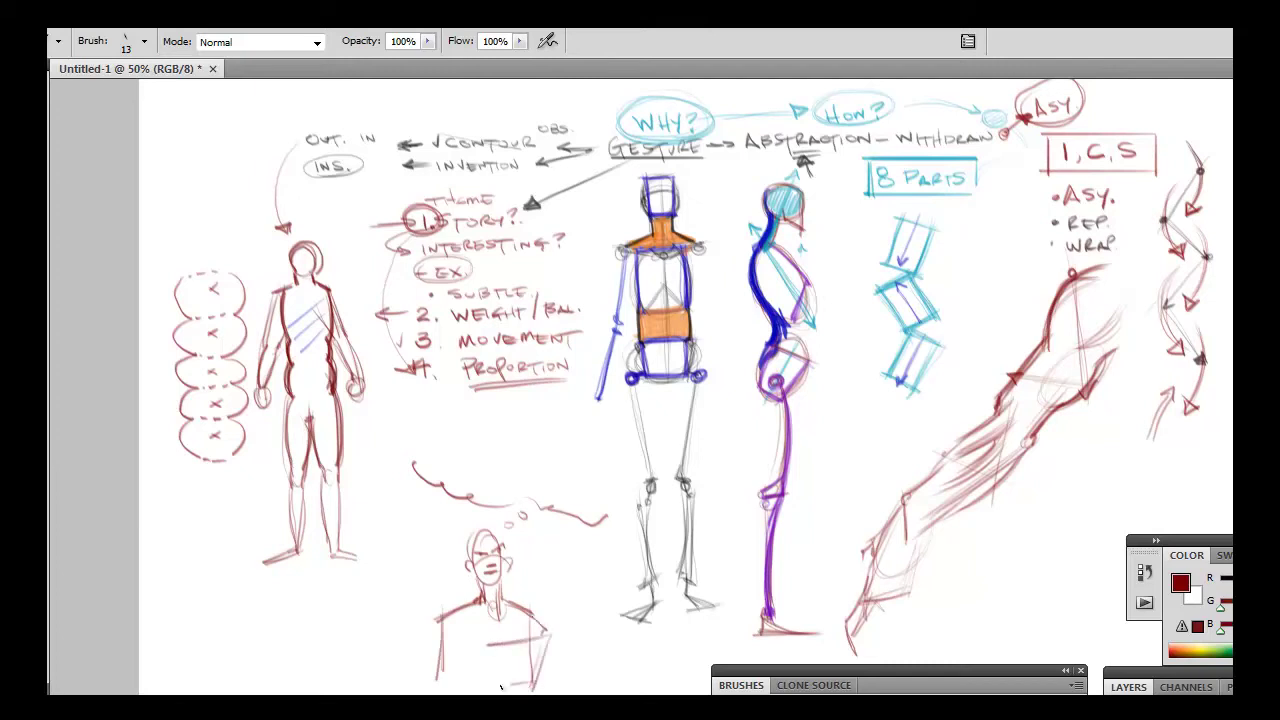
Sketch the arms folded across the small figure's chest and add a bold arrow pointing at "How?".
{"action": "left_click_drag", "start_coordinate": [508, 632], "coordinate": [494, 692]}
{"action": "mouse_move", "coordinate": [454, 618]}
{"action": "left_mouse_down"}
{"action": "mouse_move", "coordinate": [449, 663]}
{"action": "mouse_move", "coordinate": [454, 617]}
{"action": "mouse_move", "coordinate": [475, 649]}
{"action": "mouse_move", "coordinate": [442, 646]}
{"action": "left_mouse_up"}
{"action": "mouse_move", "coordinate": [473, 645]}
{"action": "left_mouse_down"}
{"action": "mouse_move", "coordinate": [450, 666]}
{"action": "mouse_move", "coordinate": [459, 671]}
{"action": "left_mouse_up"}
{"action": "mouse_move", "coordinate": [439, 627]}
{"action": "left_mouse_down"}
{"action": "mouse_move", "coordinate": [475, 683]}
{"action": "mouse_move", "coordinate": [530, 624]}
{"action": "mouse_move", "coordinate": [514, 614]}
{"action": "left_mouse_up"}
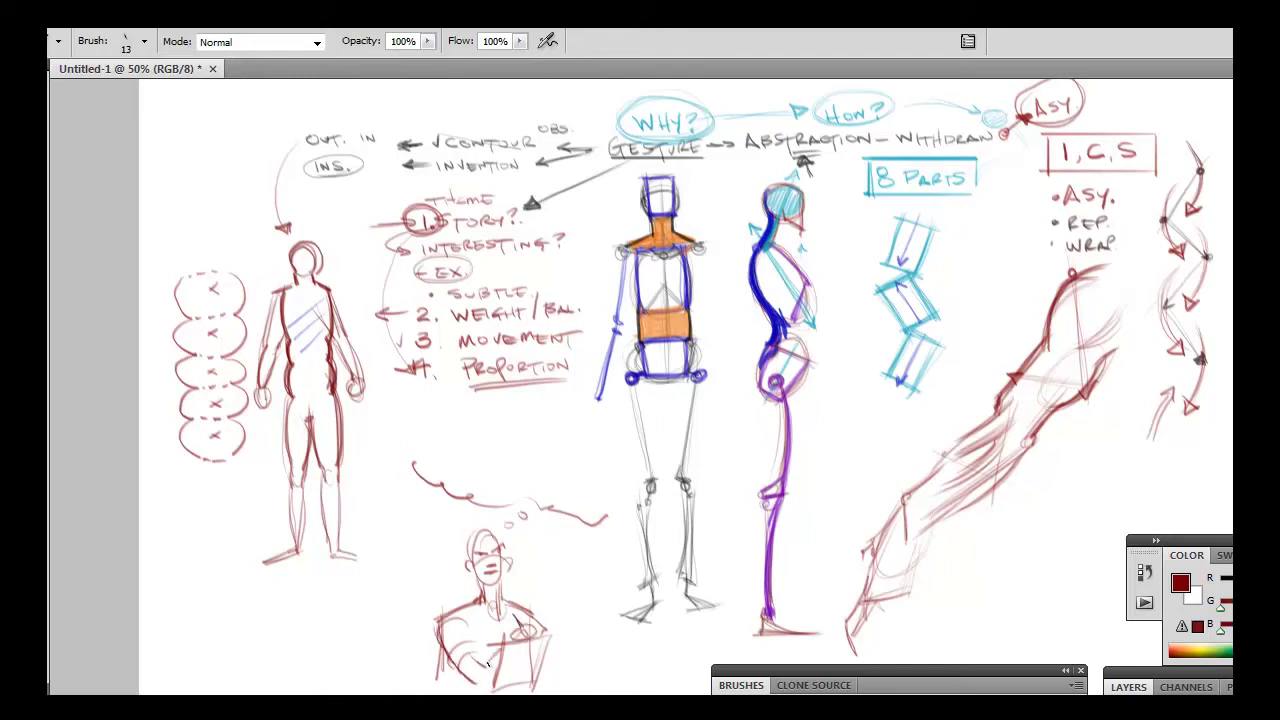
{"action": "left_click_drag", "start_coordinate": [469, 690], "coordinate": [490, 686]}
{"action": "left_click_drag", "start_coordinate": [918, 96], "coordinate": [887, 100]}
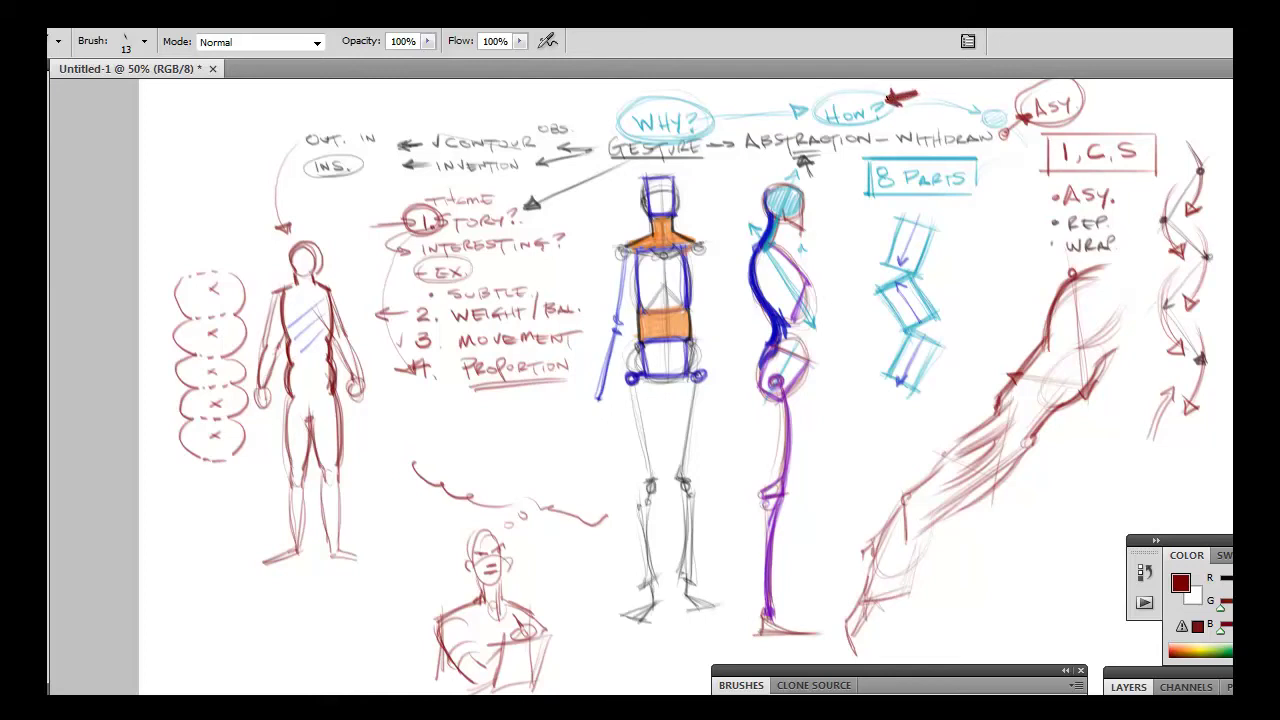
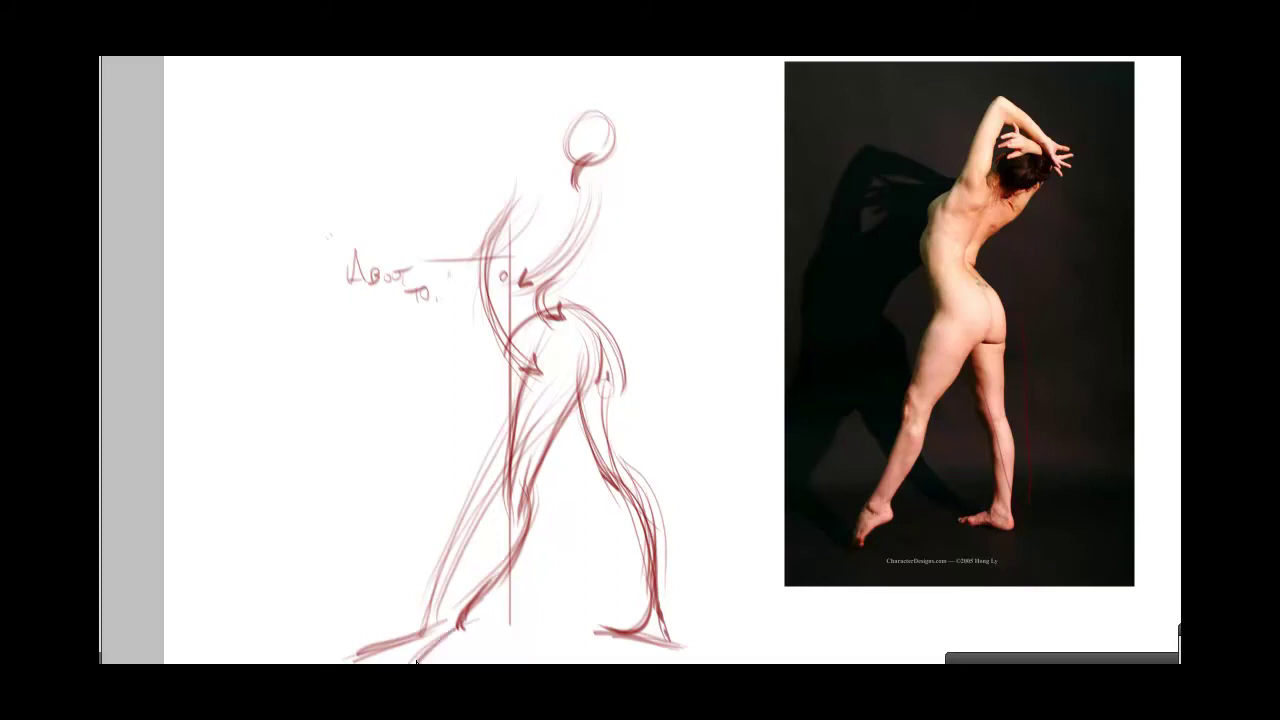
Build up the figure's extended left leg with long overlapping strokes from thigh to ankle and darken its foot.
{"action": "left_click_drag", "start_coordinate": [506, 514], "coordinate": [420, 657]}
{"action": "left_click_drag", "start_coordinate": [510, 485], "coordinate": [412, 662]}
{"action": "left_click_drag", "start_coordinate": [514, 458], "coordinate": [408, 662]}
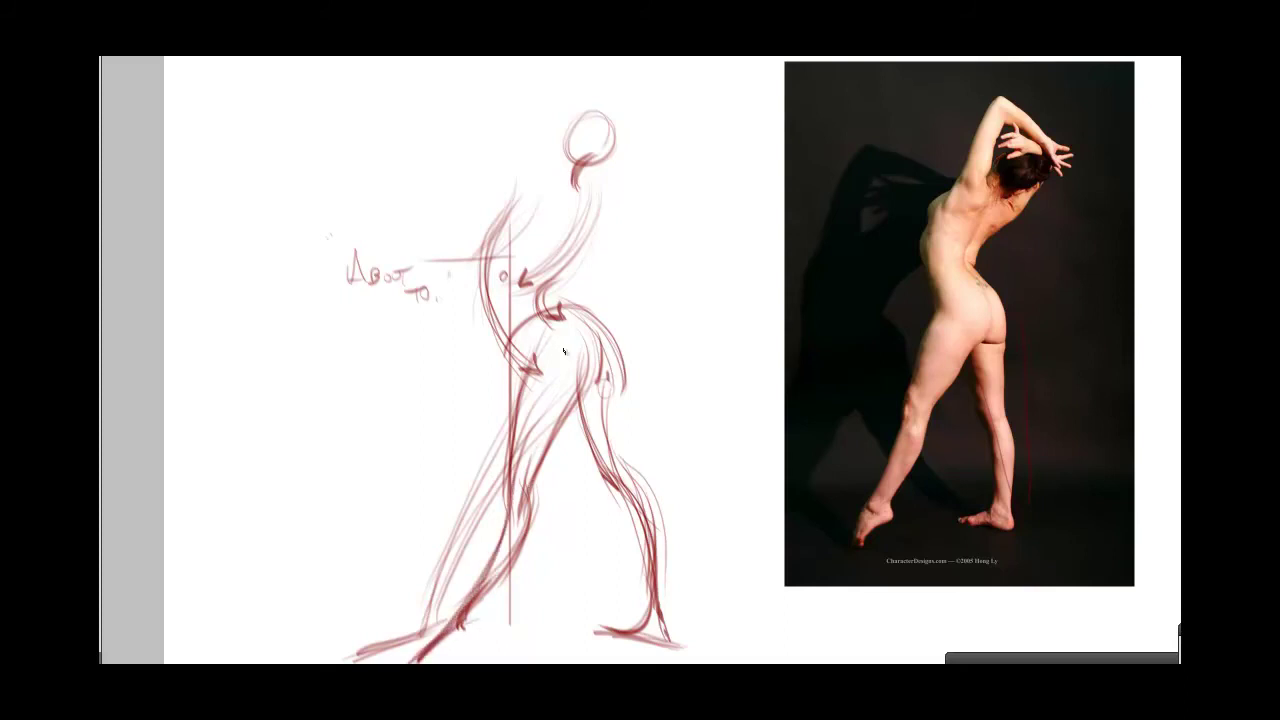
{"action": "left_click_drag", "start_coordinate": [535, 362], "coordinate": [450, 586]}
{"action": "mouse_move", "coordinate": [552, 418]}
{"action": "left_mouse_down"}
{"action": "mouse_move", "coordinate": [450, 592]}
{"action": "mouse_move", "coordinate": [468, 633]}
{"action": "mouse_move", "coordinate": [406, 662]}
{"action": "left_mouse_up"}
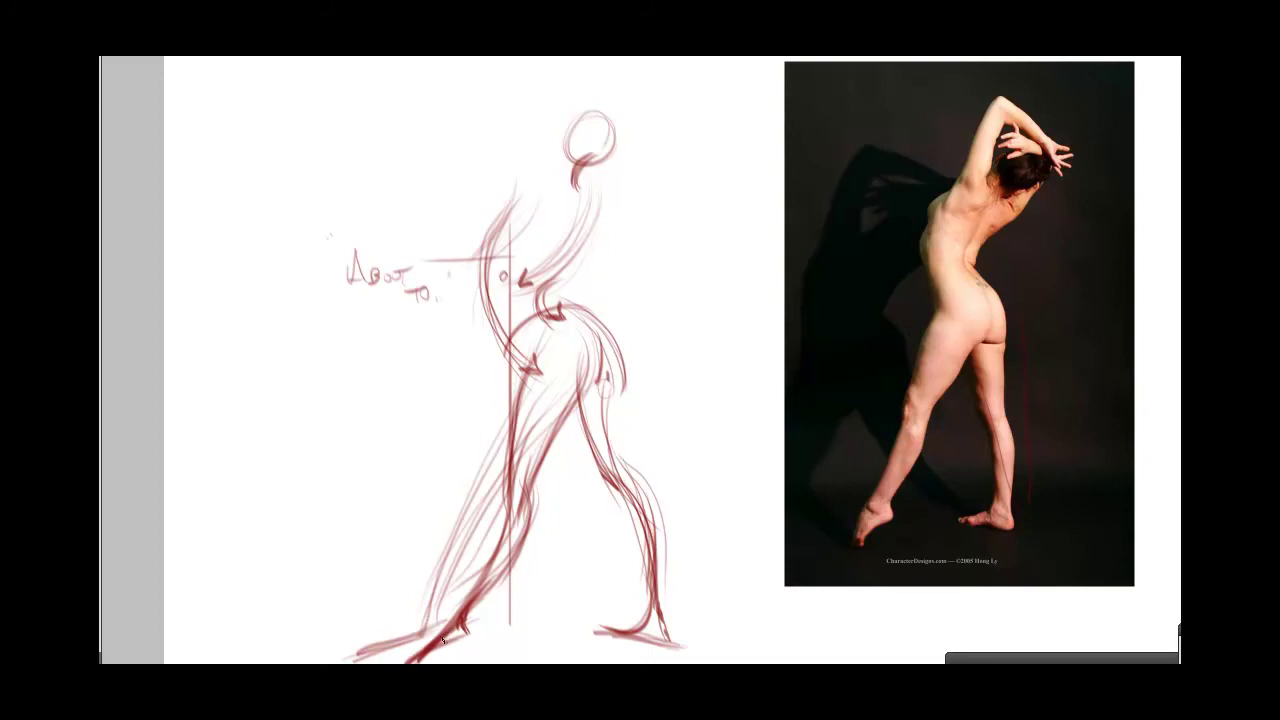
{"action": "left_click_drag", "start_coordinate": [442, 640], "coordinate": [430, 662]}
{"action": "left_click_drag", "start_coordinate": [465, 610], "coordinate": [440, 660]}
Diagram the right leg's rhythm beside the figure with stepped directional arrows and one upward arrow, and restate the head circle.
{"action": "mouse_move", "coordinate": [665, 296]}
{"action": "left_mouse_down"}
{"action": "mouse_move", "coordinate": [692, 360]}
{"action": "mouse_move", "coordinate": [698, 350]}
{"action": "mouse_move", "coordinate": [710, 452]}
{"action": "left_mouse_up"}
{"action": "left_click_drag", "start_coordinate": [662, 340], "coordinate": [748, 540]}
{"action": "mouse_move", "coordinate": [708, 410]}
{"action": "left_mouse_down"}
{"action": "mouse_move", "coordinate": [744, 553]}
{"action": "mouse_move", "coordinate": [752, 546]}
{"action": "left_mouse_up"}
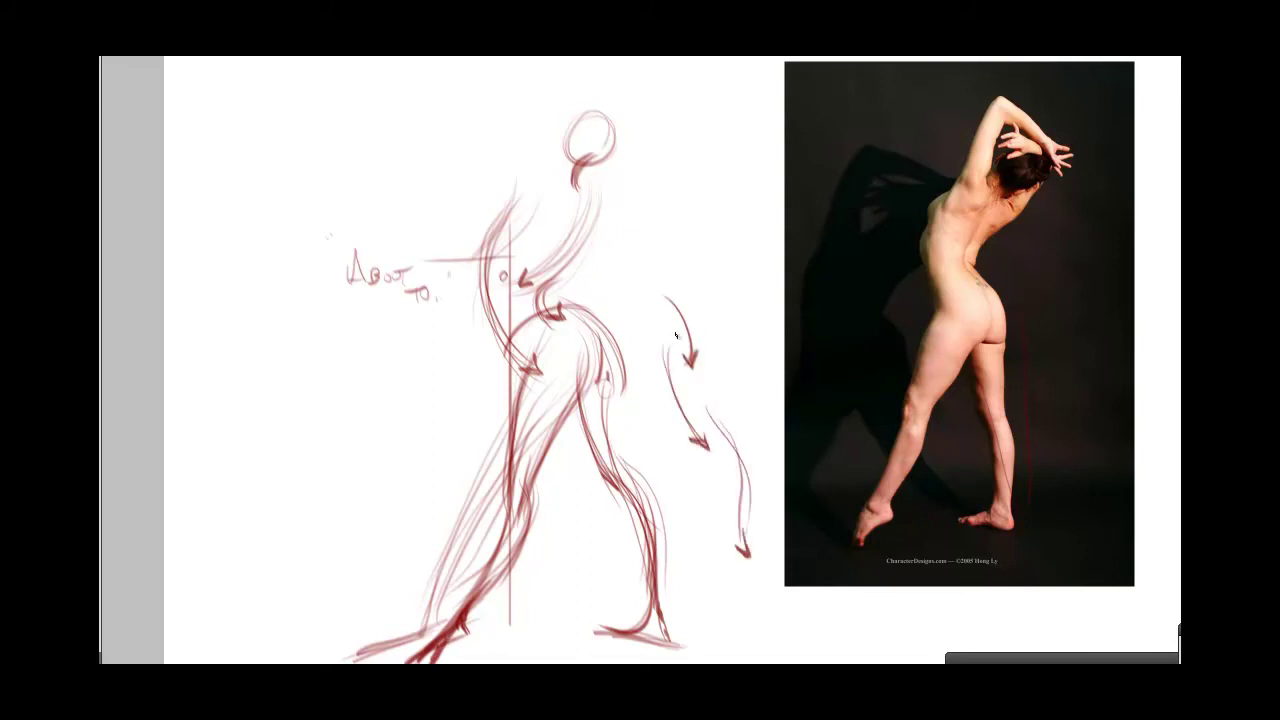
{"action": "mouse_move", "coordinate": [653, 291]}
{"action": "left_mouse_down"}
{"action": "mouse_move", "coordinate": [691, 341]}
{"action": "mouse_move", "coordinate": [676, 380]}
{"action": "mouse_move", "coordinate": [708, 436]}
{"action": "left_mouse_up"}
{"action": "mouse_move", "coordinate": [704, 424]}
{"action": "left_mouse_down"}
{"action": "mouse_move", "coordinate": [733, 450]}
{"action": "mouse_move", "coordinate": [723, 423]}
{"action": "mouse_move", "coordinate": [748, 564]}
{"action": "left_mouse_up"}
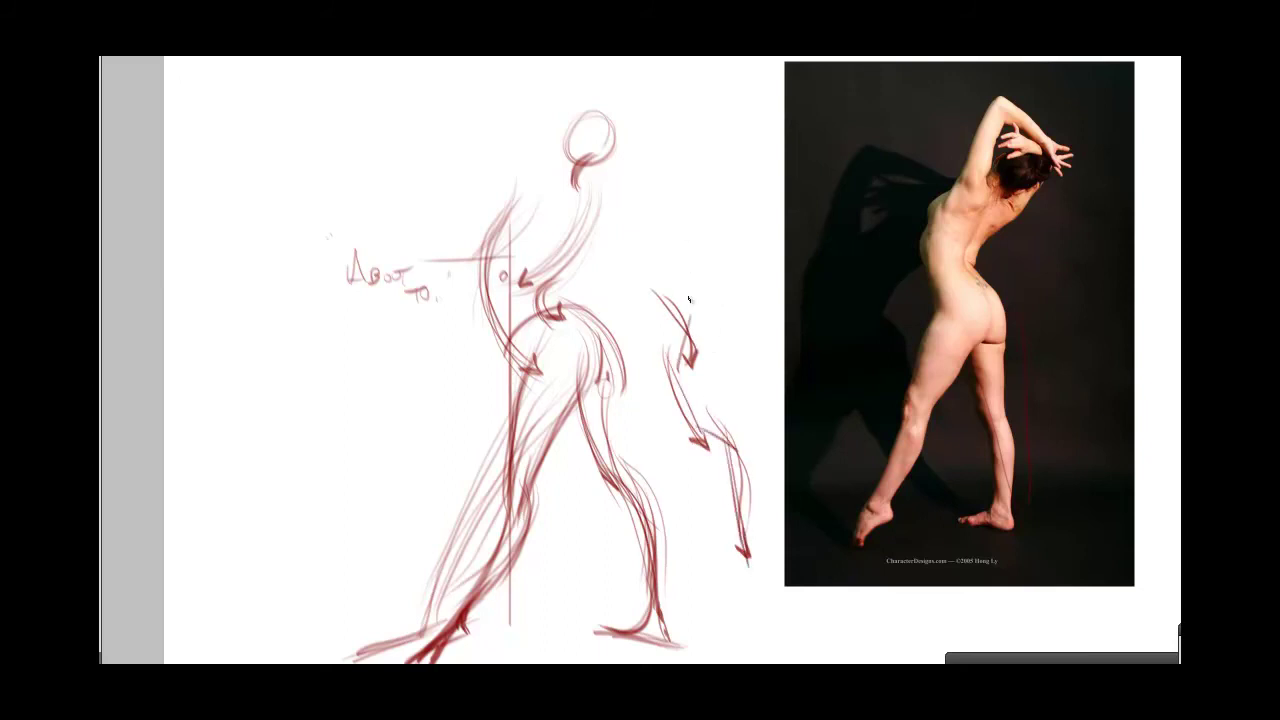
{"action": "left_click_drag", "start_coordinate": [689, 298], "coordinate": [693, 256]}
{"action": "mouse_move", "coordinate": [608, 115]}
{"action": "left_mouse_down"}
{"action": "mouse_move", "coordinate": [600, 155]}
{"action": "mouse_move", "coordinate": [603, 110]}
{"action": "mouse_move", "coordinate": [580, 132]}
{"action": "left_mouse_up"}
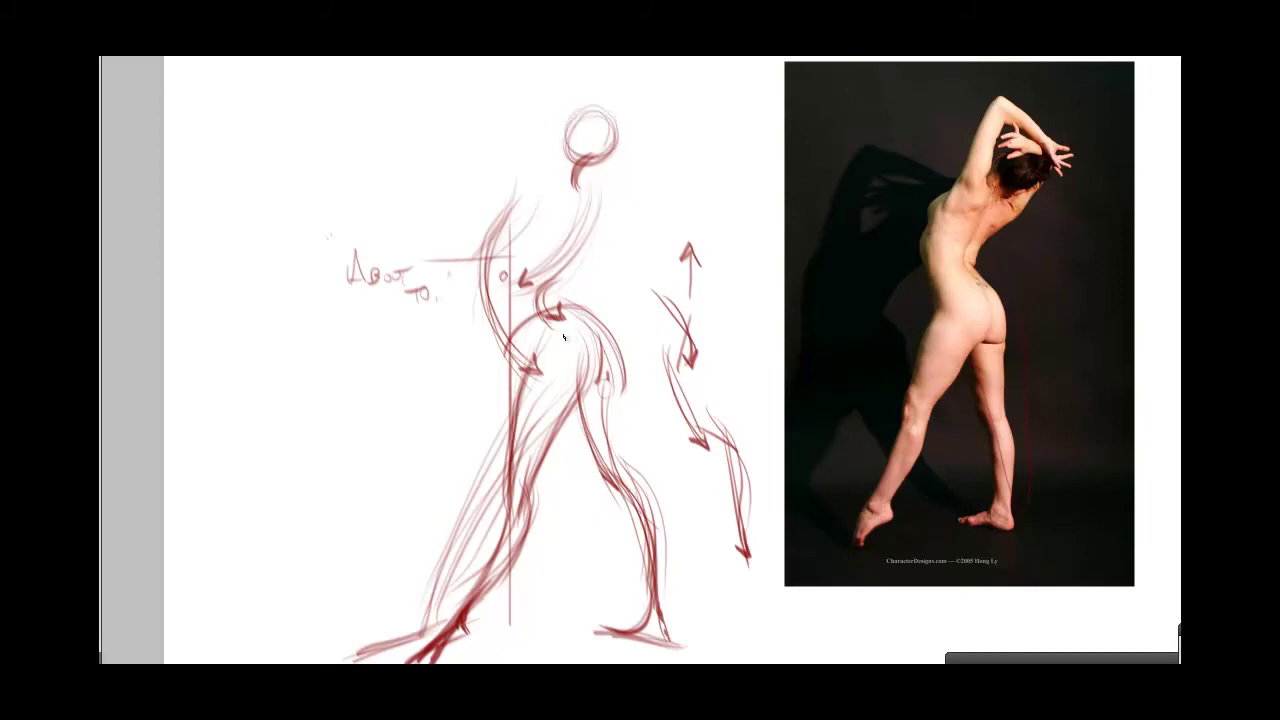
Wrap cross-contour lines around the pelvis and left thigh, and sketch a tilted cylinder beside the figure to illustrate them.
{"action": "mouse_move", "coordinate": [563, 337]}
{"action": "left_mouse_down"}
{"action": "mouse_move", "coordinate": [515, 363]}
{"action": "mouse_move", "coordinate": [594, 319]}
{"action": "mouse_move", "coordinate": [535, 369]}
{"action": "mouse_move", "coordinate": [542, 333]}
{"action": "mouse_move", "coordinate": [555, 369]}
{"action": "mouse_move", "coordinate": [552, 323]}
{"action": "mouse_move", "coordinate": [615, 350]}
{"action": "mouse_move", "coordinate": [513, 372]}
{"action": "mouse_move", "coordinate": [620, 369]}
{"action": "mouse_move", "coordinate": [525, 384]}
{"action": "mouse_move", "coordinate": [630, 351]}
{"action": "mouse_move", "coordinate": [564, 402]}
{"action": "mouse_move", "coordinate": [606, 341]}
{"action": "mouse_move", "coordinate": [582, 399]}
{"action": "mouse_move", "coordinate": [546, 397]}
{"action": "mouse_move", "coordinate": [574, 402]}
{"action": "mouse_move", "coordinate": [561, 409]}
{"action": "mouse_move", "coordinate": [532, 412]}
{"action": "mouse_move", "coordinate": [524, 391]}
{"action": "mouse_move", "coordinate": [577, 420]}
{"action": "mouse_move", "coordinate": [502, 425]}
{"action": "mouse_move", "coordinate": [558, 462]}
{"action": "mouse_move", "coordinate": [500, 451]}
{"action": "mouse_move", "coordinate": [517, 532]}
{"action": "left_mouse_up"}
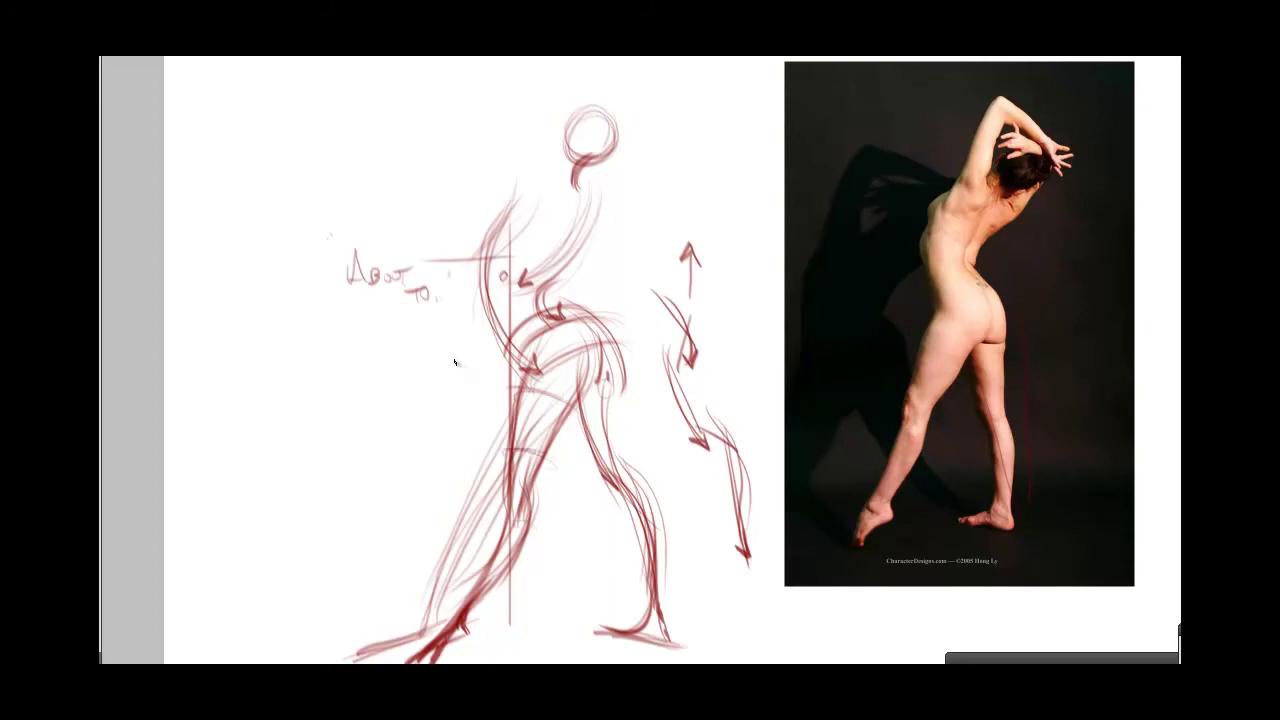
{"action": "mouse_move", "coordinate": [420, 358]}
{"action": "left_mouse_down"}
{"action": "mouse_move", "coordinate": [472, 380]}
{"action": "mouse_move", "coordinate": [426, 458]}
{"action": "left_mouse_up"}
{"action": "left_click_drag", "start_coordinate": [472, 376], "coordinate": [428, 462]}
{"action": "mouse_move", "coordinate": [422, 354]}
{"action": "left_mouse_down"}
{"action": "mouse_move", "coordinate": [401, 408]}
{"action": "mouse_move", "coordinate": [432, 460]}
{"action": "left_mouse_up"}
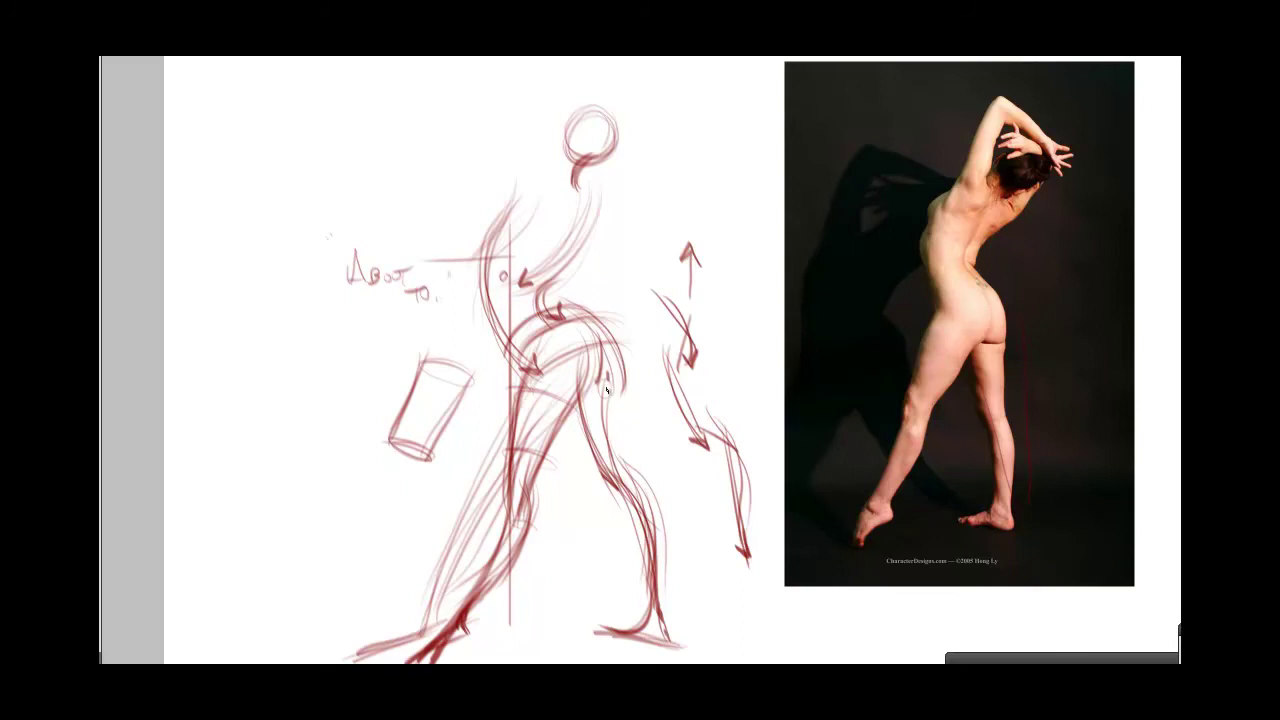
Round out the right buttock and wrap cross-contour lines around the right thigh, knee and calf.
{"action": "mouse_move", "coordinate": [612, 420]}
{"action": "left_mouse_down"}
{"action": "mouse_move", "coordinate": [628, 391]}
{"action": "mouse_move", "coordinate": [584, 410]}
{"action": "left_mouse_up"}
{"action": "left_click_drag", "start_coordinate": [620, 396], "coordinate": [582, 408]}
{"action": "mouse_move", "coordinate": [624, 448]}
{"action": "left_mouse_down"}
{"action": "mouse_move", "coordinate": [586, 454]}
{"action": "mouse_move", "coordinate": [662, 544]}
{"action": "left_mouse_up"}
{"action": "mouse_move", "coordinate": [644, 482]}
{"action": "left_mouse_down"}
{"action": "mouse_move", "coordinate": [641, 531]}
{"action": "mouse_move", "coordinate": [628, 472]}
{"action": "mouse_move", "coordinate": [659, 598]}
{"action": "mouse_move", "coordinate": [698, 634]}
{"action": "left_mouse_up"}
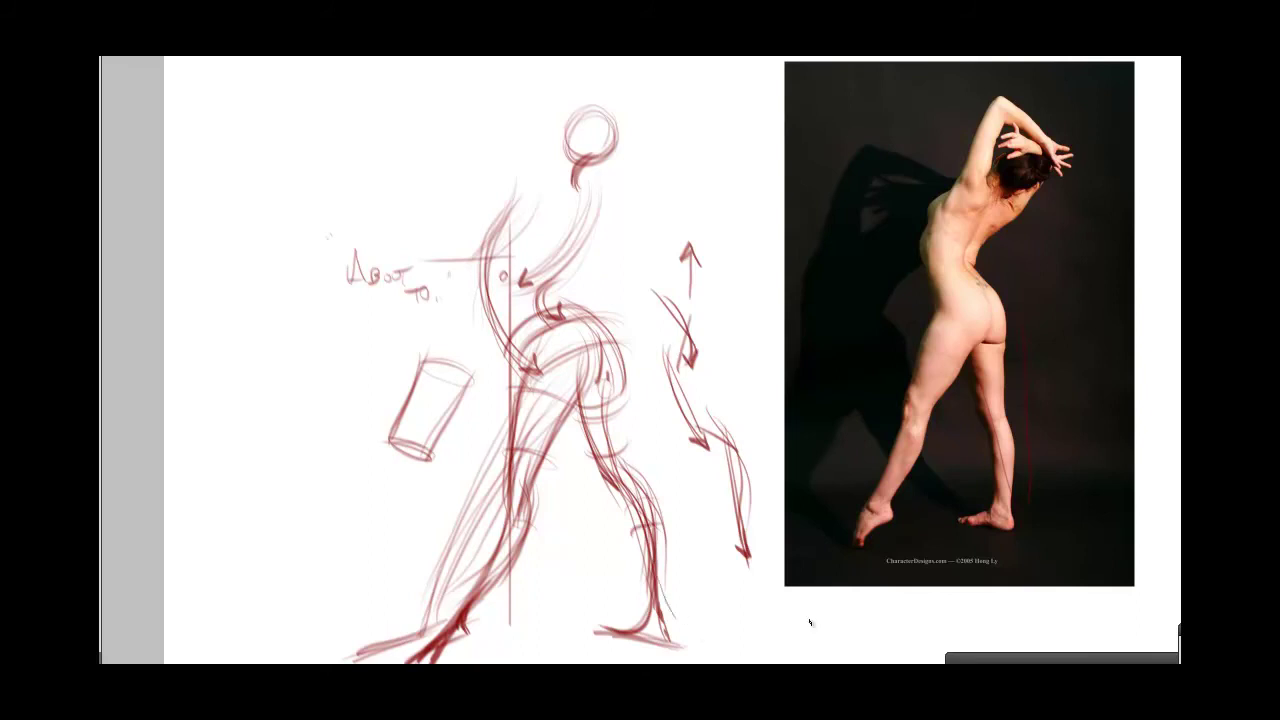
Wrap curved cross-contour lines around the ribcage and add an upward arrow along the neck.
{"action": "left_click_drag", "start_coordinate": [584, 272], "coordinate": [506, 248]}
{"action": "mouse_move", "coordinate": [582, 236]}
{"action": "left_mouse_down"}
{"action": "mouse_move", "coordinate": [532, 228]}
{"action": "mouse_move", "coordinate": [510, 206]}
{"action": "left_mouse_up"}
{"action": "mouse_move", "coordinate": [588, 234]}
{"action": "left_mouse_down"}
{"action": "mouse_move", "coordinate": [524, 210]}
{"action": "mouse_move", "coordinate": [594, 206]}
{"action": "mouse_move", "coordinate": [546, 280]}
{"action": "left_mouse_up"}
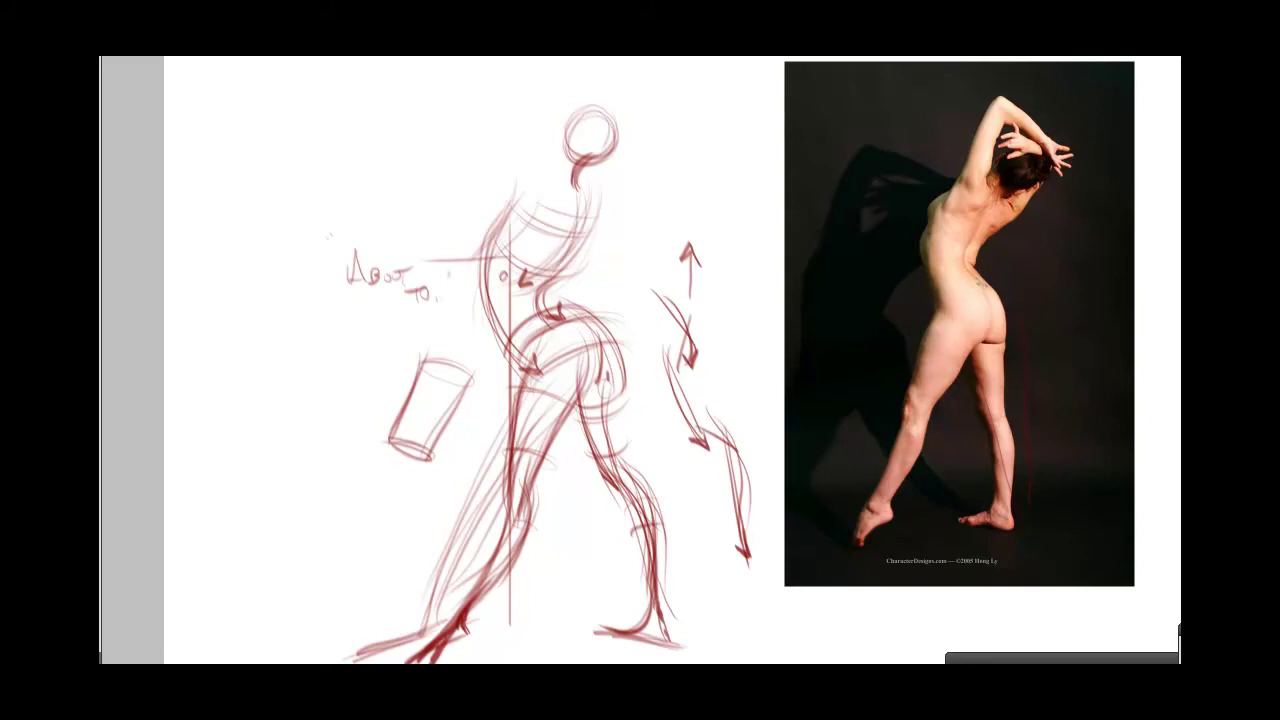
{"action": "mouse_move", "coordinate": [554, 172]}
{"action": "left_mouse_down"}
{"action": "mouse_move", "coordinate": [538, 212]}
{"action": "mouse_move", "coordinate": [552, 152]}
{"action": "mouse_move", "coordinate": [566, 166]}
{"action": "mouse_move", "coordinate": [522, 350]}
{"action": "left_mouse_up"}
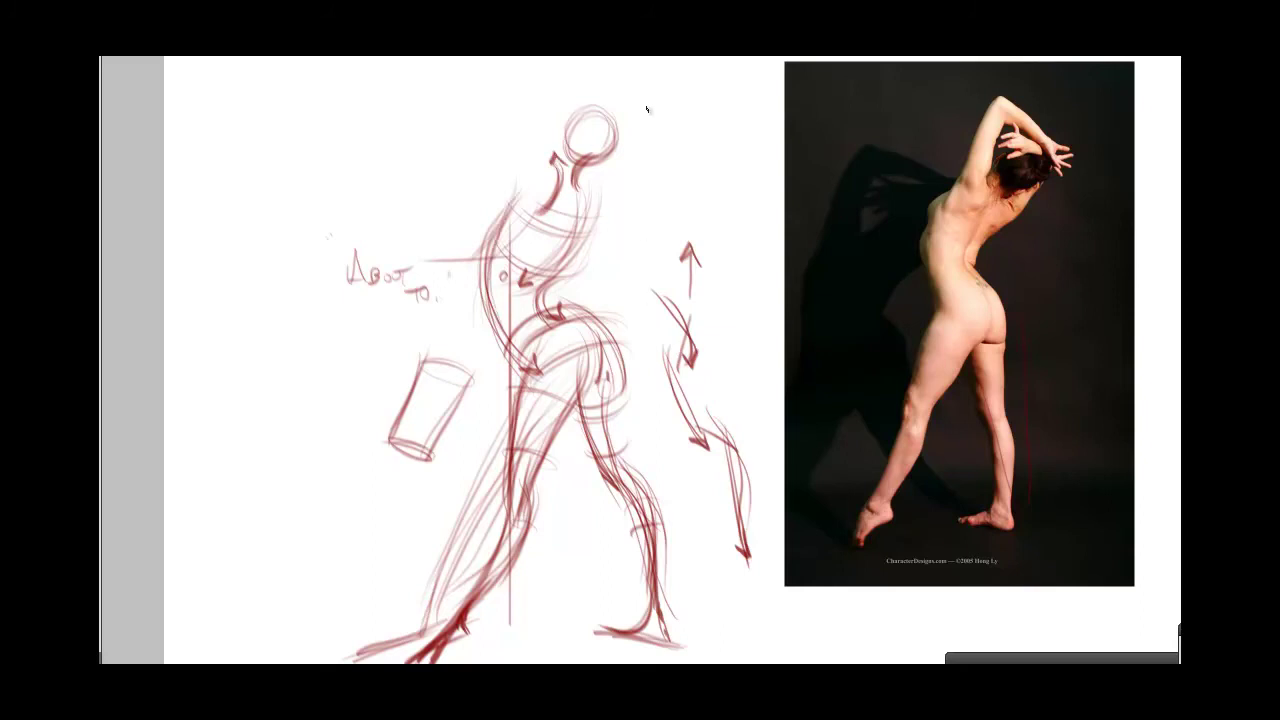
Draw the raised left upper arm with paired contour strokes, and bend its forearm and hand over the head.
{"action": "left_click_drag", "start_coordinate": [548, 132], "coordinate": [530, 195]}
{"action": "left_click_drag", "start_coordinate": [566, 106], "coordinate": [538, 192]}
{"action": "left_click_drag", "start_coordinate": [588, 66], "coordinate": [536, 195]}
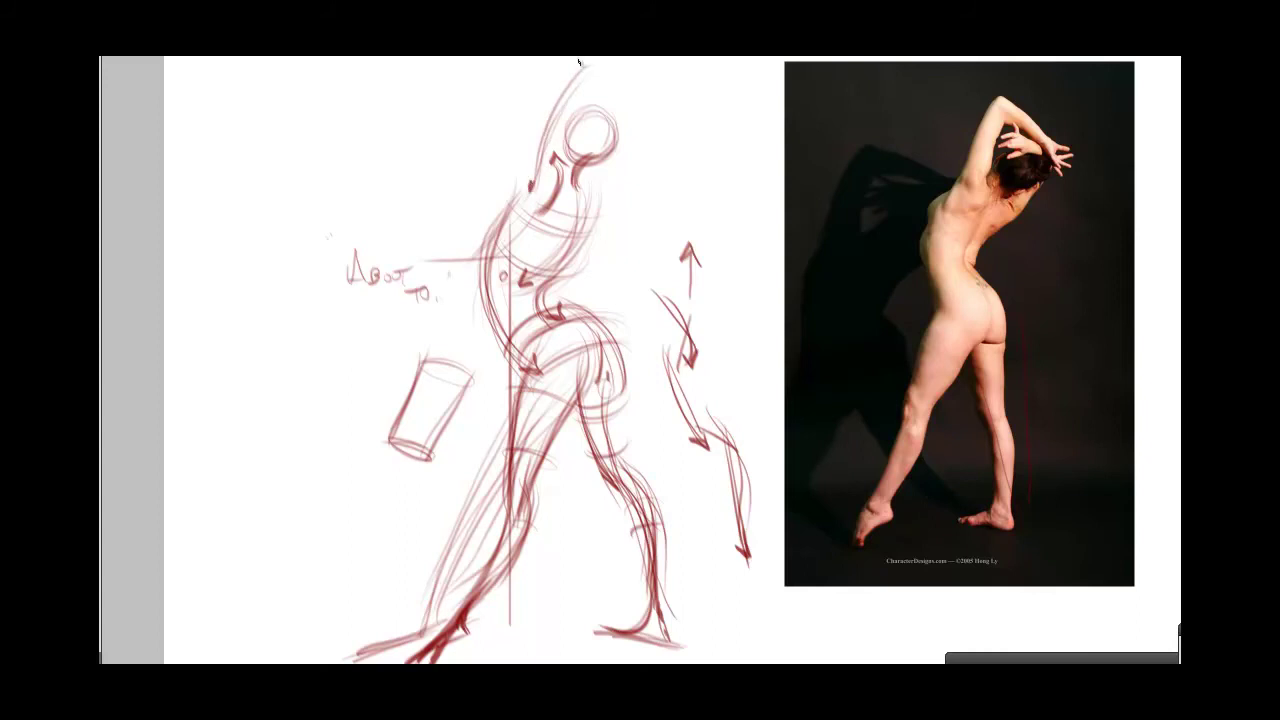
{"action": "left_click_drag", "start_coordinate": [591, 76], "coordinate": [552, 182]}
{"action": "left_click_drag", "start_coordinate": [576, 100], "coordinate": [556, 186]}
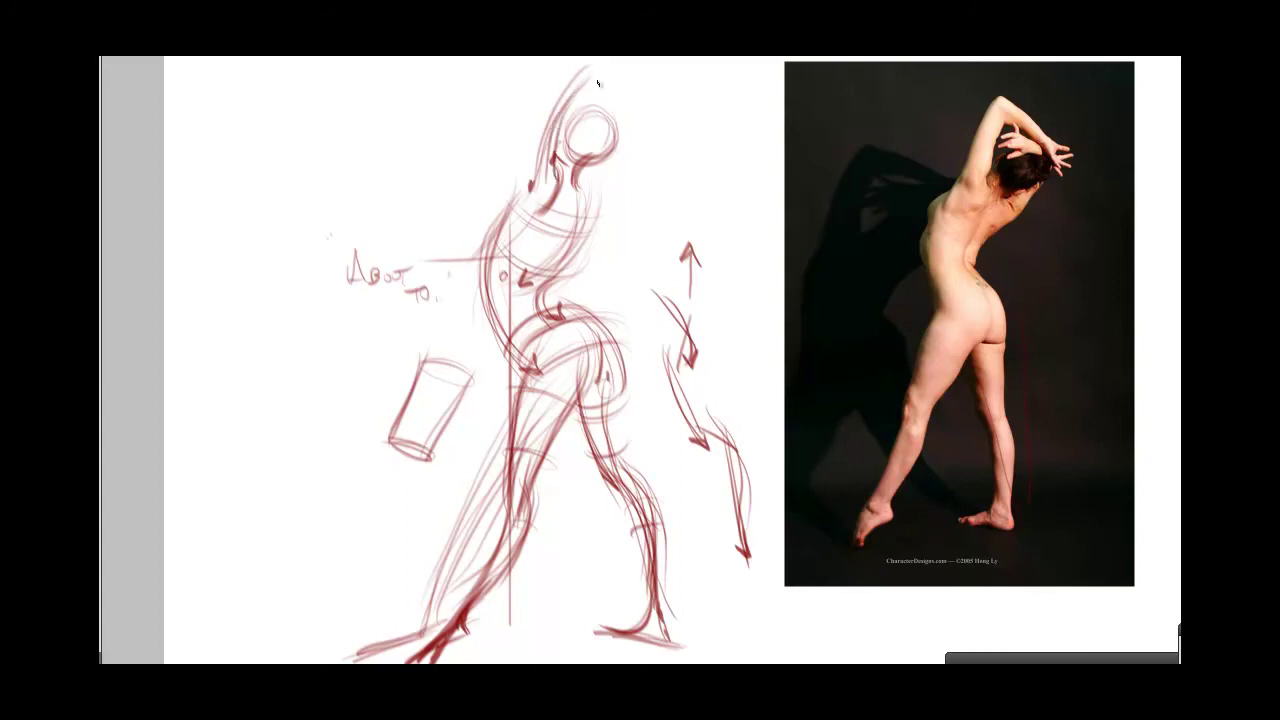
{"action": "mouse_move", "coordinate": [566, 74]}
{"action": "left_mouse_down"}
{"action": "mouse_move", "coordinate": [657, 141]}
{"action": "mouse_move", "coordinate": [613, 83]}
{"action": "mouse_move", "coordinate": [617, 100]}
{"action": "mouse_move", "coordinate": [595, 98]}
{"action": "mouse_move", "coordinate": [664, 146]}
{"action": "left_mouse_up"}
{"action": "mouse_move", "coordinate": [606, 104]}
{"action": "left_mouse_down"}
{"action": "mouse_move", "coordinate": [680, 148]}
{"action": "mouse_move", "coordinate": [650, 146]}
{"action": "mouse_move", "coordinate": [674, 119]}
{"action": "mouse_move", "coordinate": [687, 150]}
{"action": "left_mouse_up"}
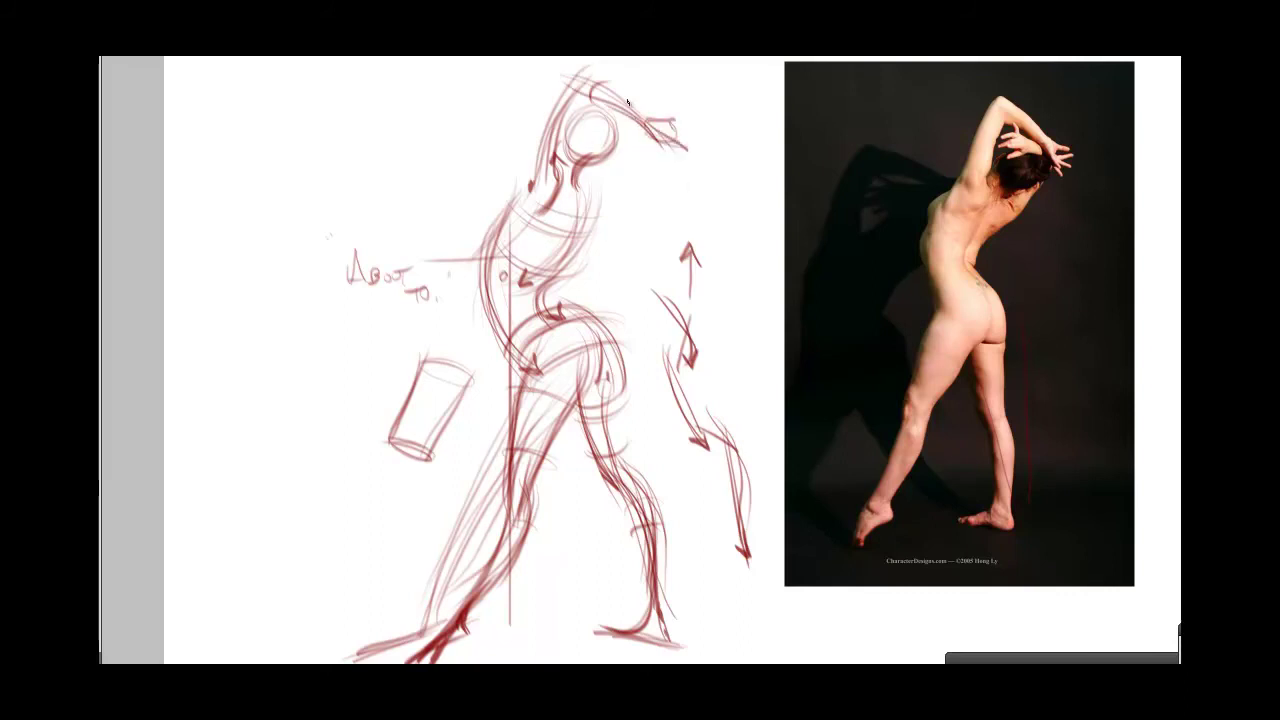
Sweep the right arm's curve down past the head into the torso, and restate the waist crease.
{"action": "left_click_drag", "start_coordinate": [628, 120], "coordinate": [602, 202]}
{"action": "mouse_move", "coordinate": [628, 97]}
{"action": "left_mouse_down"}
{"action": "mouse_move", "coordinate": [616, 172]}
{"action": "mouse_move", "coordinate": [578, 234]}
{"action": "left_mouse_up"}
{"action": "mouse_move", "coordinate": [628, 120]}
{"action": "left_mouse_down"}
{"action": "mouse_move", "coordinate": [550, 272]}
{"action": "mouse_move", "coordinate": [576, 246]}
{"action": "left_mouse_up"}
{"action": "left_click_drag", "start_coordinate": [632, 121], "coordinate": [578, 251]}
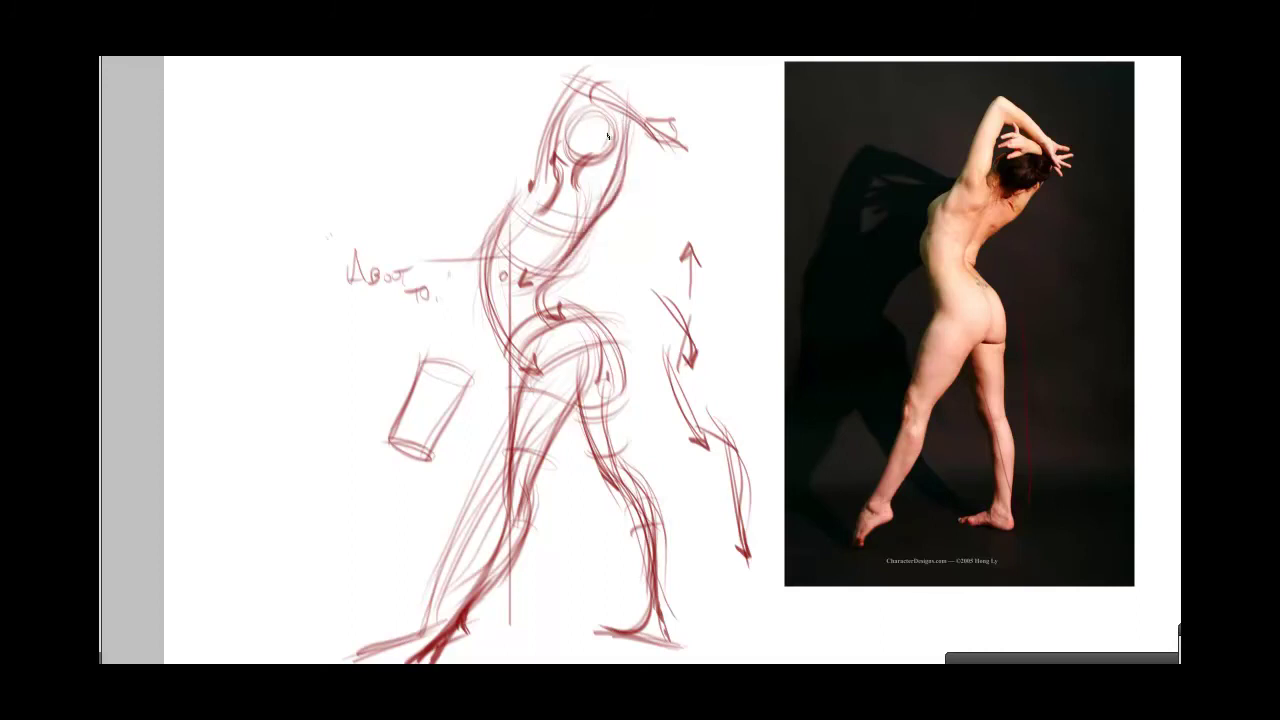
{"action": "left_click_drag", "start_coordinate": [620, 126], "coordinate": [580, 225]}
{"action": "mouse_move", "coordinate": [552, 283]}
{"action": "left_mouse_down"}
{"action": "mouse_move", "coordinate": [568, 271]}
{"action": "mouse_move", "coordinate": [556, 302]}
{"action": "left_mouse_up"}
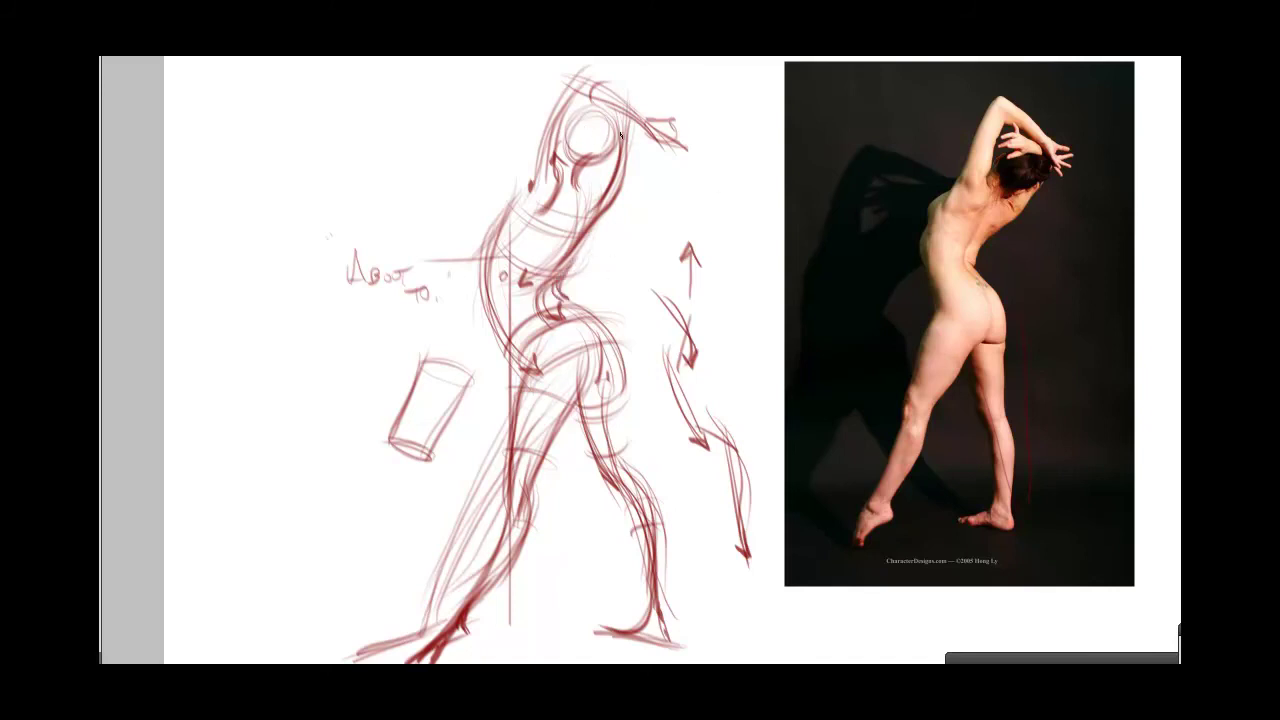
{"action": "mouse_move", "coordinate": [614, 122]}
{"action": "left_mouse_down"}
{"action": "mouse_move", "coordinate": [546, 116]}
{"action": "mouse_move", "coordinate": [590, 142]}
{"action": "mouse_move", "coordinate": [548, 128]}
{"action": "mouse_move", "coordinate": [526, 150]}
{"action": "mouse_move", "coordinate": [522, 140]}
{"action": "mouse_move", "coordinate": [518, 172]}
{"action": "left_mouse_up"}
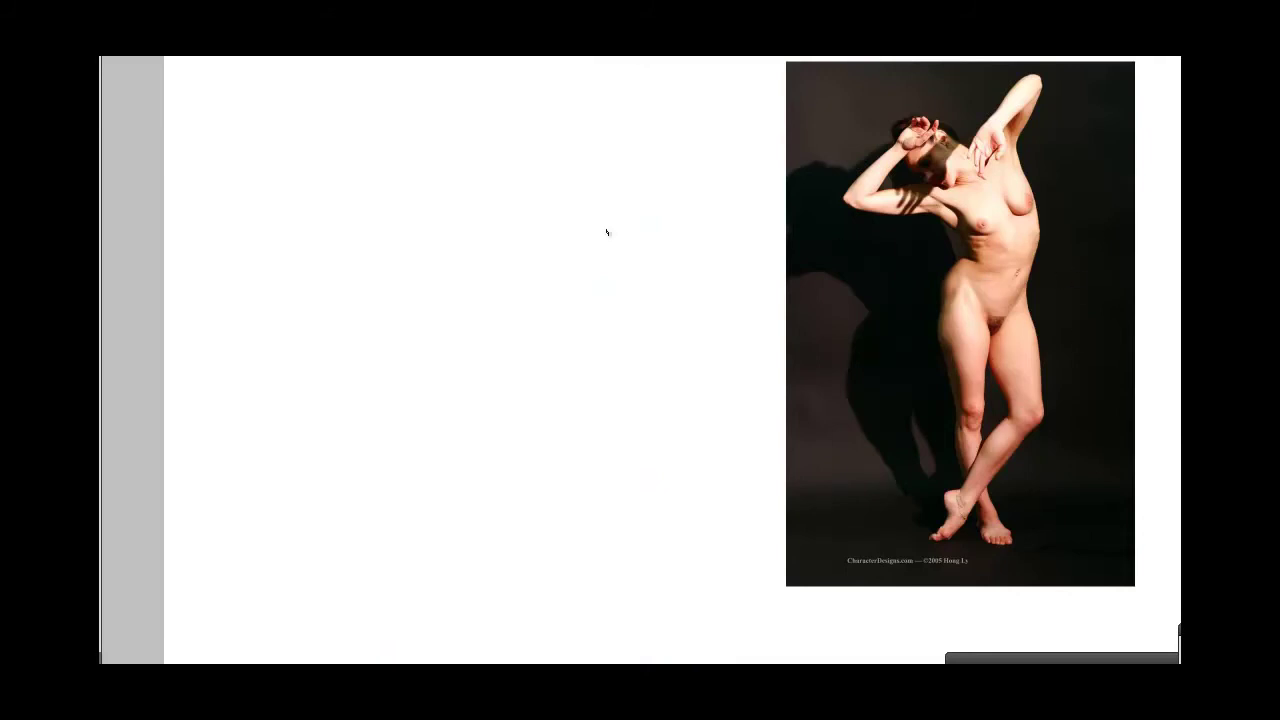
Start the new pose with a tilted head circle, a brow curve and a diagonal neck arrow.
{"action": "mouse_move", "coordinate": [528, 120]}
{"action": "left_mouse_down"}
{"action": "mouse_move", "coordinate": [506, 149]}
{"action": "mouse_move", "coordinate": [526, 163]}
{"action": "mouse_move", "coordinate": [550, 145]}
{"action": "mouse_move", "coordinate": [540, 125]}
{"action": "mouse_move", "coordinate": [501, 135]}
{"action": "mouse_move", "coordinate": [515, 167]}
{"action": "mouse_move", "coordinate": [547, 150]}
{"action": "mouse_move", "coordinate": [544, 127]}
{"action": "mouse_move", "coordinate": [505, 119]}
{"action": "mouse_move", "coordinate": [516, 170]}
{"action": "mouse_move", "coordinate": [548, 160]}
{"action": "mouse_move", "coordinate": [545, 145]}
{"action": "mouse_move", "coordinate": [504, 160]}
{"action": "mouse_move", "coordinate": [532, 127]}
{"action": "mouse_move", "coordinate": [513, 170]}
{"action": "mouse_move", "coordinate": [512, 140]}
{"action": "mouse_move", "coordinate": [549, 137]}
{"action": "mouse_move", "coordinate": [518, 162]}
{"action": "mouse_move", "coordinate": [525, 127]}
{"action": "mouse_move", "coordinate": [542, 141]}
{"action": "mouse_move", "coordinate": [492, 142]}
{"action": "left_mouse_up"}
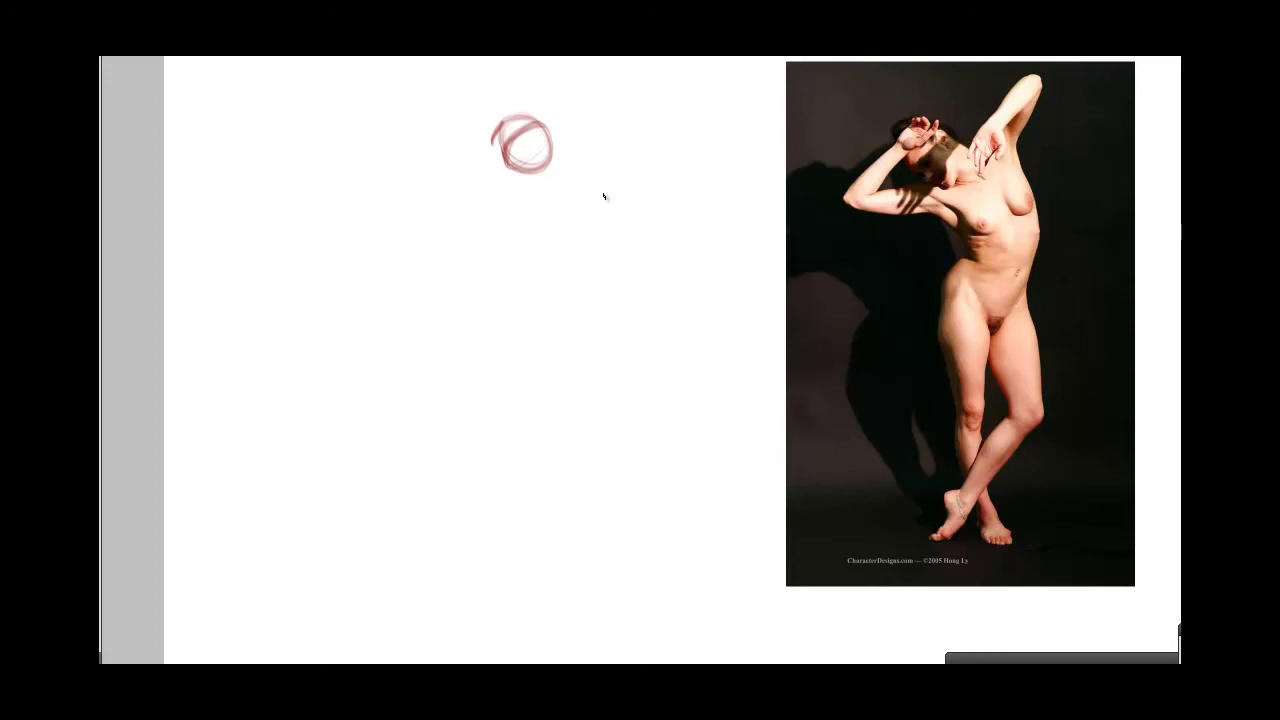
{"action": "left_click_drag", "start_coordinate": [546, 156], "coordinate": [590, 182]}
{"action": "left_click_drag", "start_coordinate": [545, 150], "coordinate": [596, 178]}
{"action": "left_click_drag", "start_coordinate": [535, 139], "coordinate": [597, 172]}
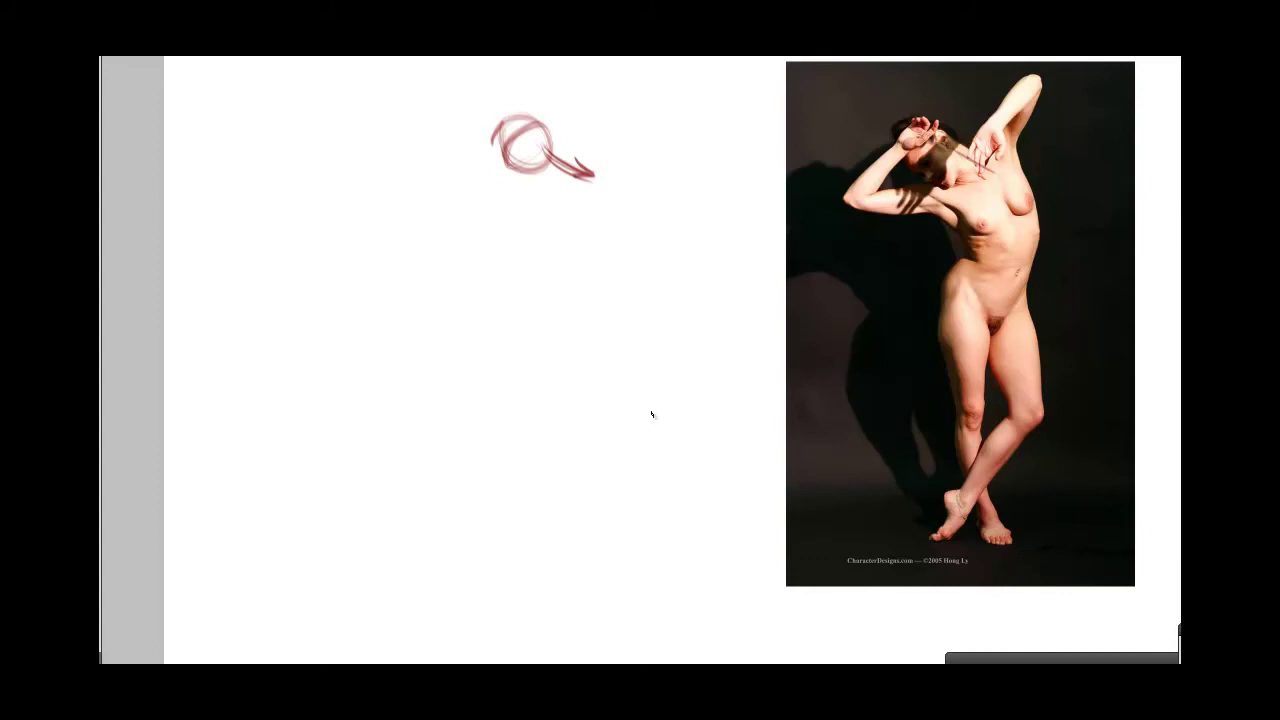
Draw the torso's long outer curve with lighter parallel curves inside it, and mark the neck's diagonal on the reference photo.
{"action": "mouse_move", "coordinate": [606, 162]}
{"action": "left_mouse_down"}
{"action": "mouse_move", "coordinate": [572, 350]}
{"action": "mouse_move", "coordinate": [620, 281]}
{"action": "mouse_move", "coordinate": [568, 345]}
{"action": "left_mouse_up"}
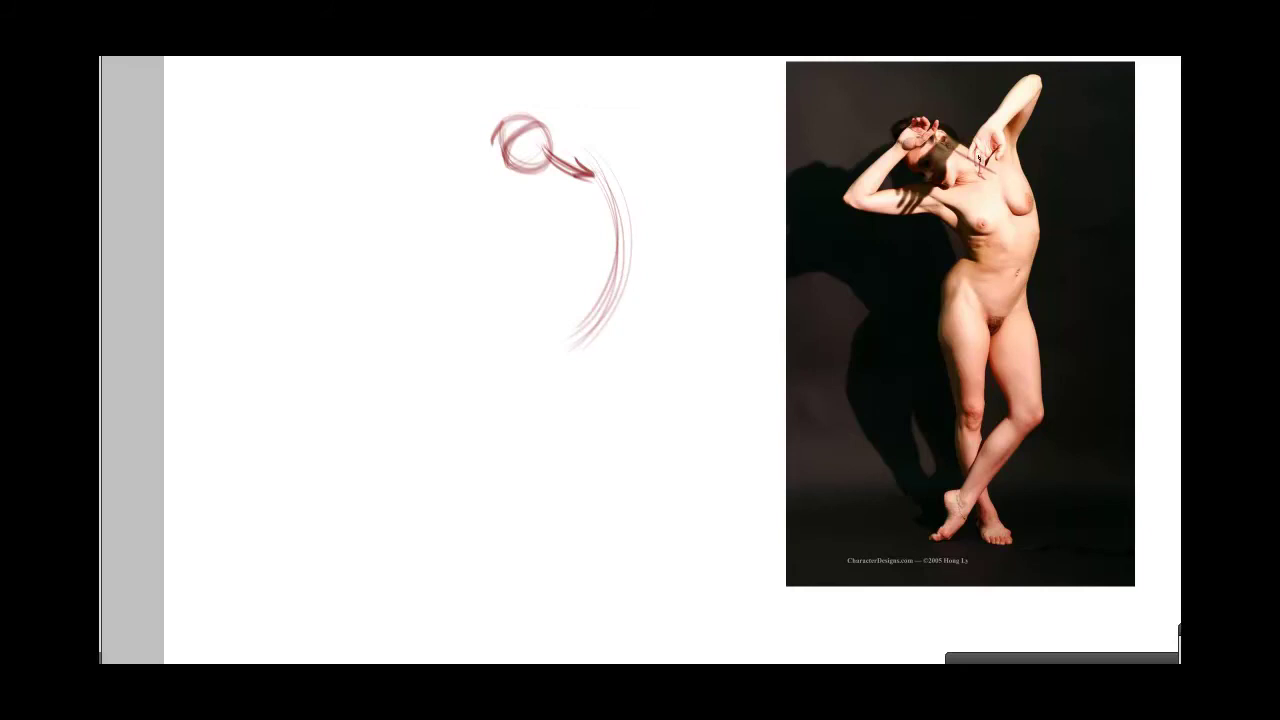
{"action": "left_click_drag", "start_coordinate": [979, 158], "coordinate": [882, 102]}
{"action": "mouse_move", "coordinate": [618, 186]}
{"action": "left_mouse_down"}
{"action": "mouse_move", "coordinate": [622, 212]}
{"action": "mouse_move", "coordinate": [582, 318]}
{"action": "left_mouse_up"}
{"action": "left_click_drag", "start_coordinate": [585, 242], "coordinate": [551, 305]}
{"action": "mouse_move", "coordinate": [573, 217]}
{"action": "left_mouse_down"}
{"action": "mouse_move", "coordinate": [545, 287]}
{"action": "mouse_move", "coordinate": [549, 275]}
{"action": "mouse_move", "coordinate": [578, 292]}
{"action": "left_mouse_up"}
{"action": "left_click_drag", "start_coordinate": [590, 195], "coordinate": [542, 322]}
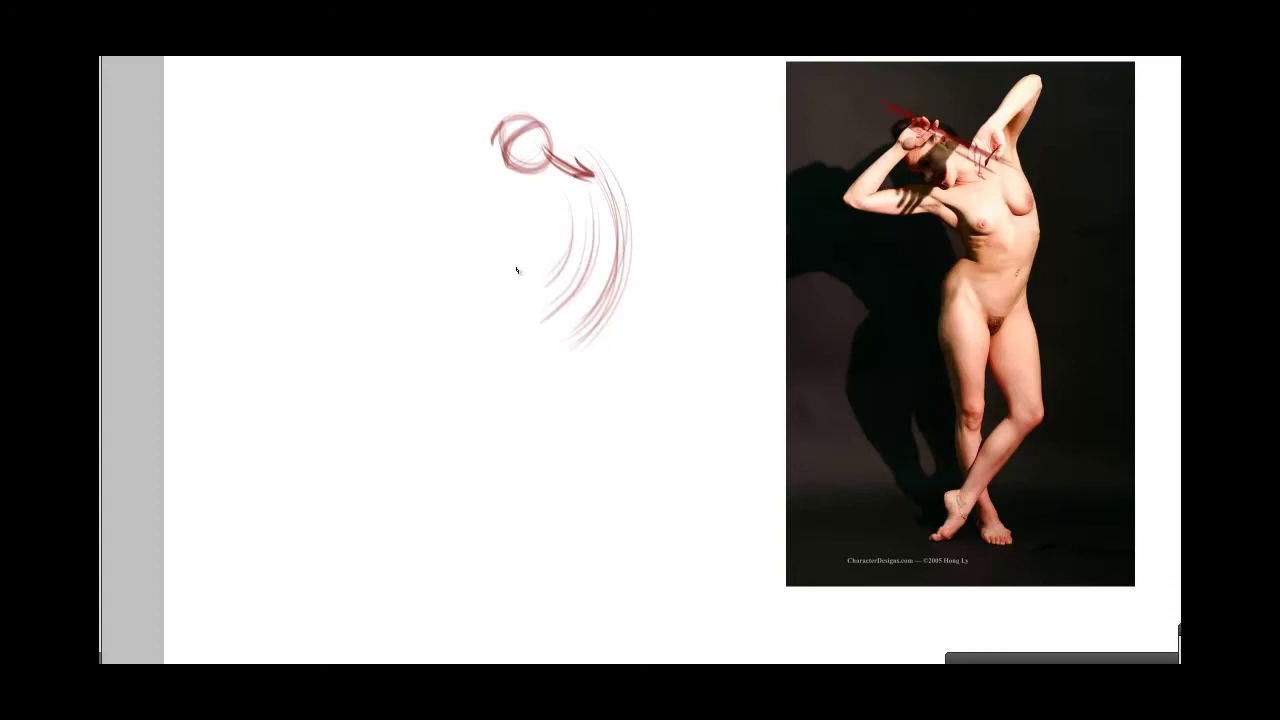
Draw the jutting hip's short diagonal curve and the supporting thigh's long converging contours, ending in a dark accent at the knee.
{"action": "mouse_move", "coordinate": [536, 266]}
{"action": "left_mouse_down"}
{"action": "mouse_move", "coordinate": [502, 322]}
{"action": "mouse_move", "coordinate": [556, 420]}
{"action": "left_mouse_up"}
{"action": "left_click_drag", "start_coordinate": [526, 346], "coordinate": [562, 438]}
{"action": "left_click_drag", "start_coordinate": [516, 304], "coordinate": [543, 391]}
{"action": "left_click_drag", "start_coordinate": [514, 326], "coordinate": [580, 462]}
{"action": "mouse_move", "coordinate": [556, 380]}
{"action": "left_mouse_down"}
{"action": "mouse_move", "coordinate": [588, 466]}
{"action": "mouse_move", "coordinate": [575, 472]}
{"action": "left_mouse_up"}
{"action": "left_click_drag", "start_coordinate": [516, 328], "coordinate": [558, 430]}
{"action": "left_click_drag", "start_coordinate": [540, 346], "coordinate": [582, 474]}
Extend the supporting leg with curved shin and calf contours down to an ankle line and a wedge-shaped foot.
{"action": "mouse_move", "coordinate": [562, 428]}
{"action": "left_mouse_down"}
{"action": "mouse_move", "coordinate": [557, 486]}
{"action": "mouse_move", "coordinate": [576, 552]}
{"action": "left_mouse_up"}
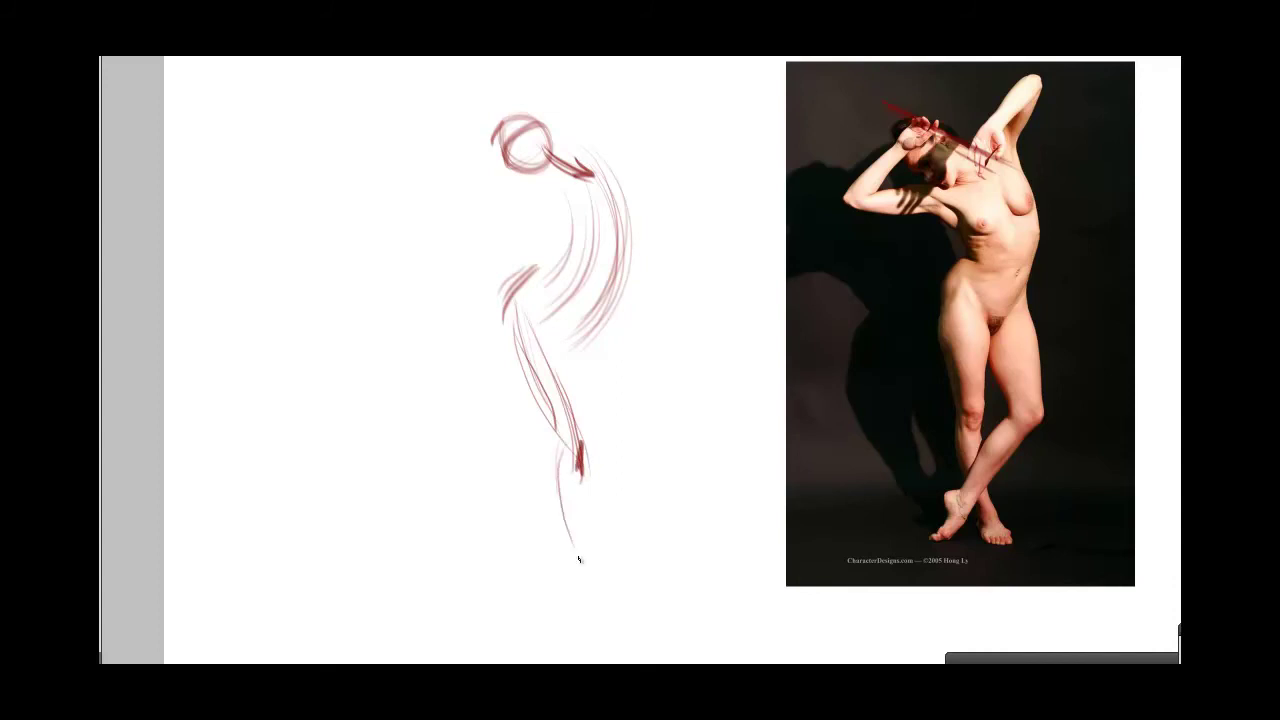
{"action": "mouse_move", "coordinate": [546, 420]}
{"action": "left_mouse_down"}
{"action": "mouse_move", "coordinate": [568, 532]}
{"action": "mouse_move", "coordinate": [606, 594]}
{"action": "left_mouse_up"}
{"action": "mouse_move", "coordinate": [586, 472]}
{"action": "left_mouse_down"}
{"action": "mouse_move", "coordinate": [574, 512]}
{"action": "mouse_move", "coordinate": [600, 610]}
{"action": "mouse_move", "coordinate": [582, 618]}
{"action": "left_mouse_up"}
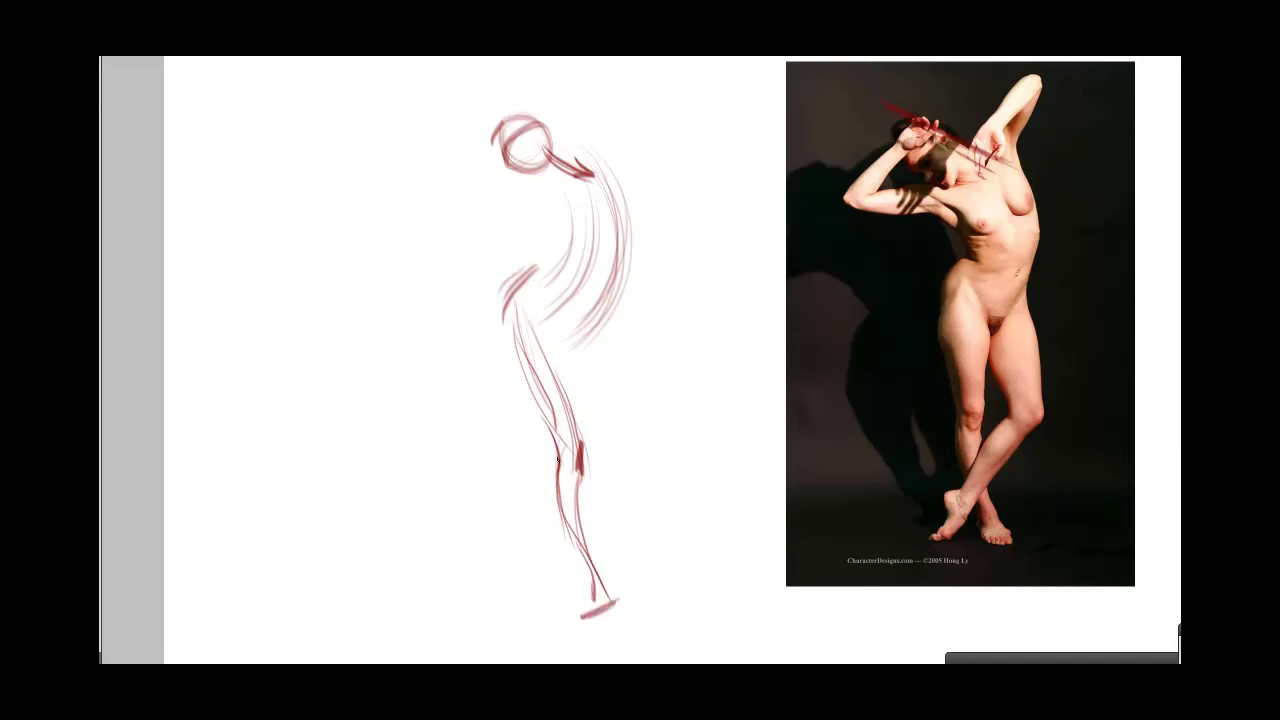
{"action": "left_click_drag", "start_coordinate": [562, 498], "coordinate": [607, 600]}
{"action": "mouse_move", "coordinate": [594, 542]}
{"action": "left_mouse_down"}
{"action": "mouse_move", "coordinate": [609, 612]}
{"action": "mouse_move", "coordinate": [584, 620]}
{"action": "mouse_move", "coordinate": [626, 650]}
{"action": "mouse_move", "coordinate": [588, 648]}
{"action": "mouse_move", "coordinate": [628, 648]}
{"action": "left_mouse_up"}
{"action": "mouse_move", "coordinate": [600, 606]}
{"action": "left_mouse_down"}
{"action": "mouse_move", "coordinate": [630, 648]}
{"action": "mouse_move", "coordinate": [592, 656]}
{"action": "left_mouse_up"}
{"action": "left_click_drag", "start_coordinate": [594, 568], "coordinate": [588, 648]}
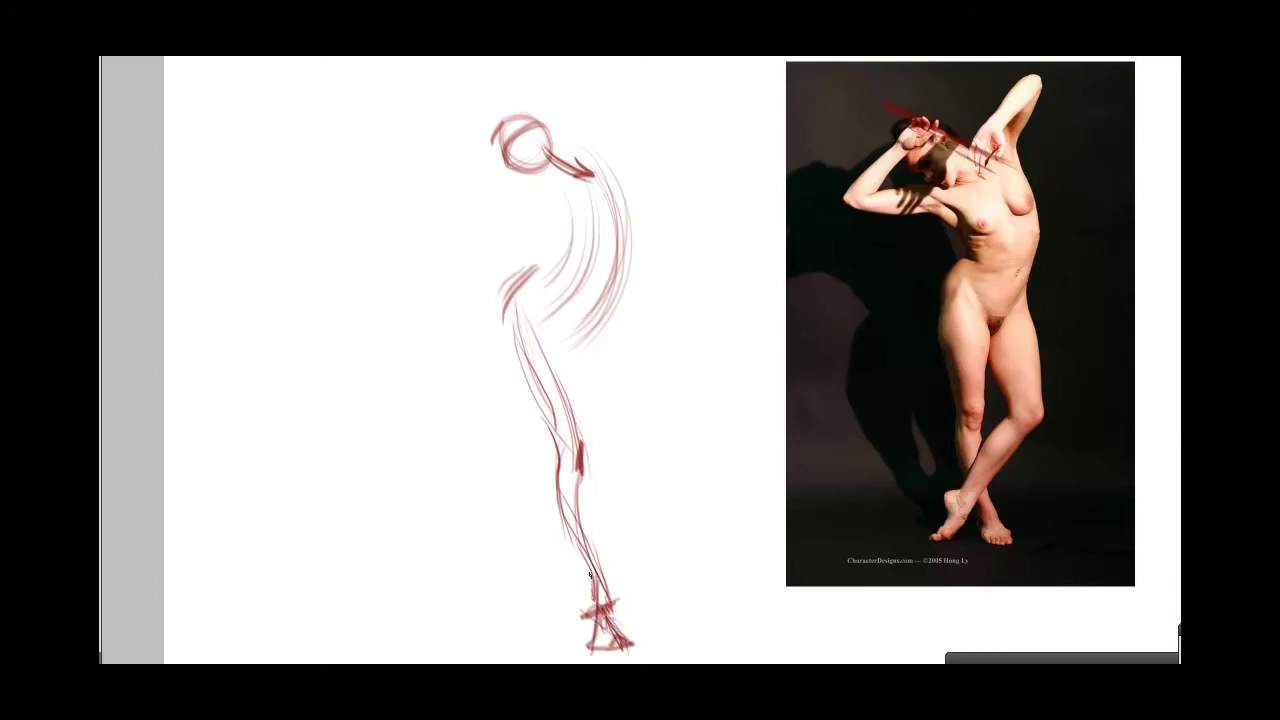
Darken the outer hip curve and finish it with a downward arrowhead.
{"action": "left_click_drag", "start_coordinate": [502, 302], "coordinate": [518, 370]}
{"action": "left_click_drag", "start_coordinate": [502, 326], "coordinate": [514, 368]}
{"action": "left_click_drag", "start_coordinate": [508, 282], "coordinate": [516, 368]}
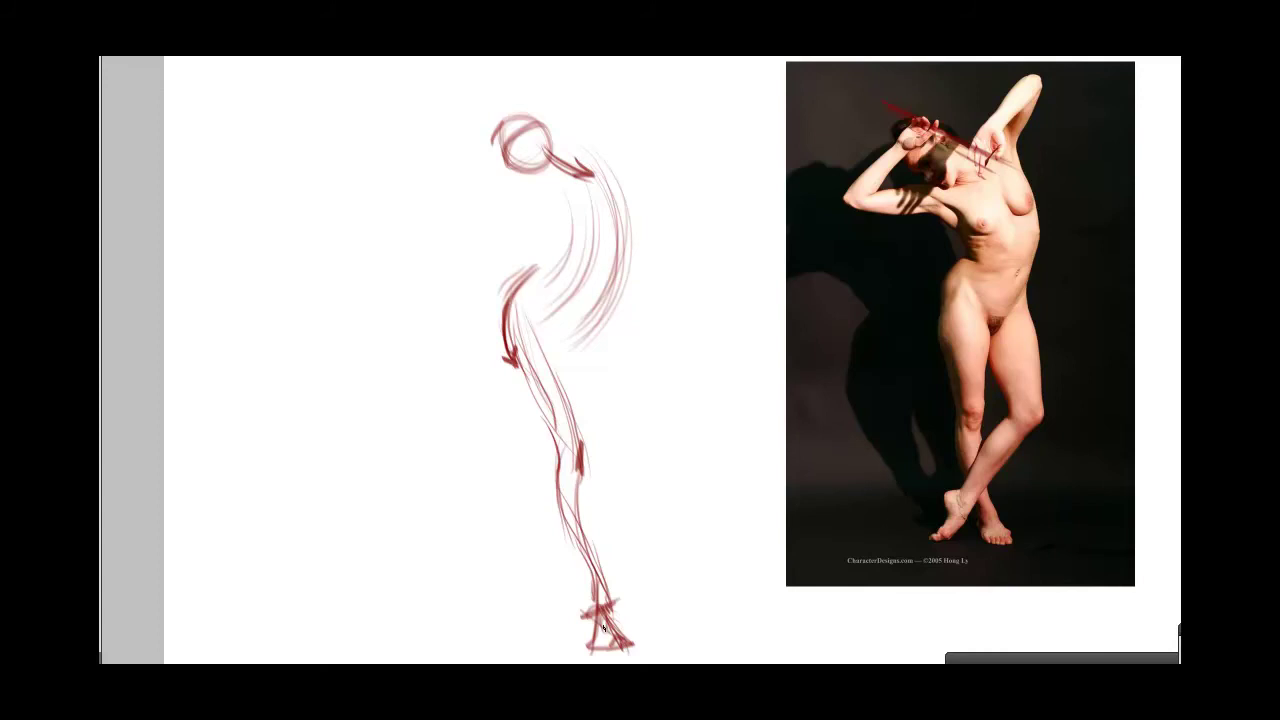
Draw the crossing leg's thigh with inner and outer contours converging on a bent knee, and darken the knee's curve.
{"action": "left_click_drag", "start_coordinate": [606, 333], "coordinate": [634, 464]}
{"action": "left_click_drag", "start_coordinate": [618, 364], "coordinate": [636, 470]}
{"action": "left_click_drag", "start_coordinate": [556, 350], "coordinate": [634, 470]}
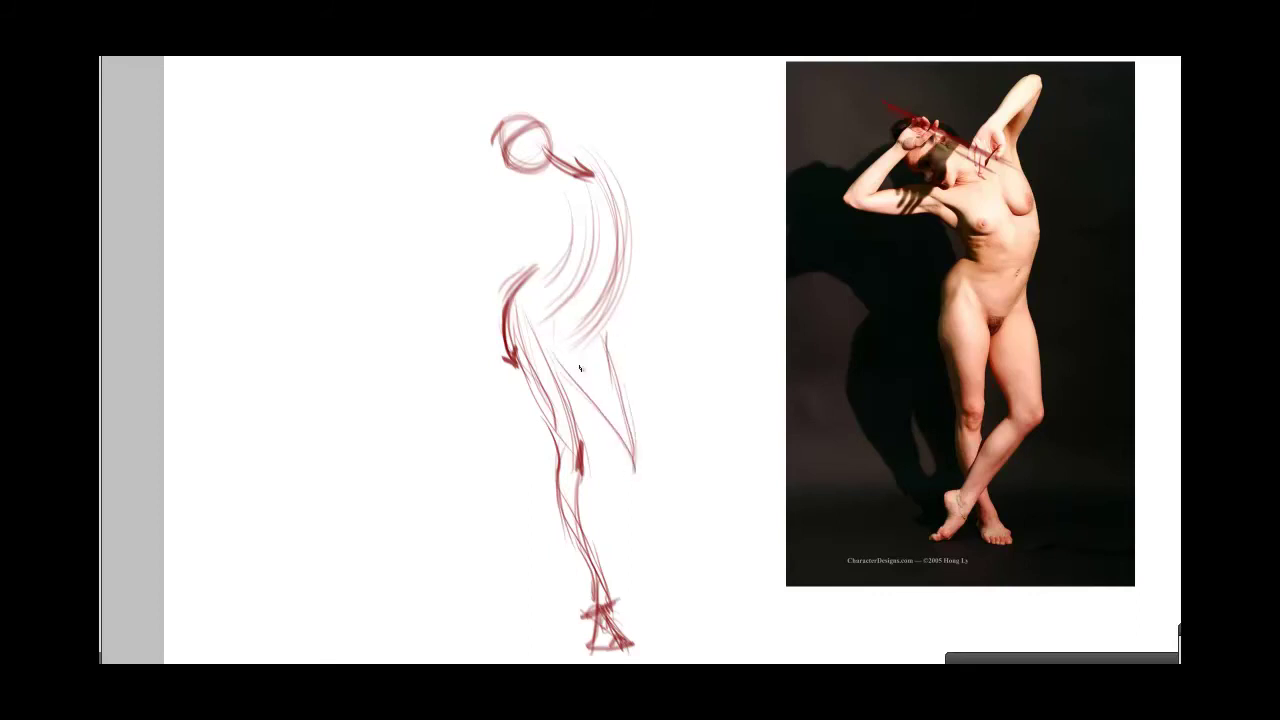
{"action": "left_click_drag", "start_coordinate": [554, 322], "coordinate": [596, 400]}
{"action": "left_click_drag", "start_coordinate": [556, 354], "coordinate": [638, 470]}
{"action": "left_click_drag", "start_coordinate": [602, 362], "coordinate": [636, 470]}
{"action": "left_click_drag", "start_coordinate": [626, 410], "coordinate": [636, 486]}
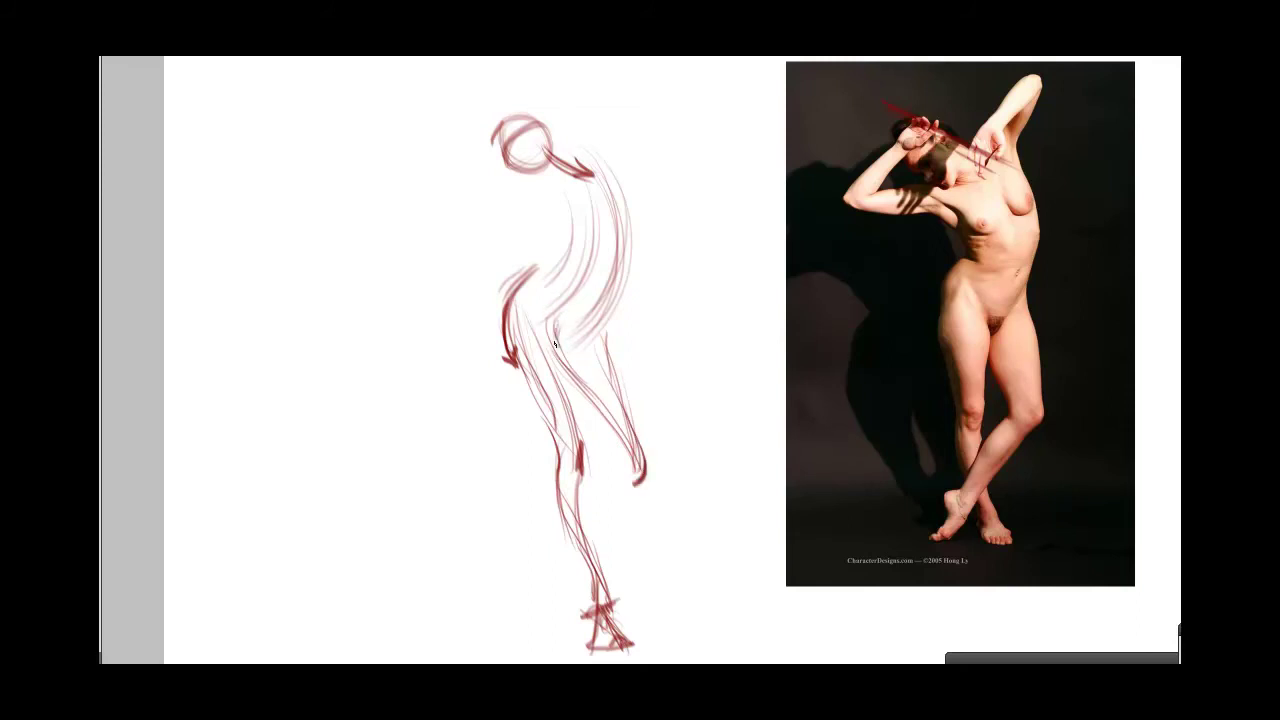
Draw the crossing leg's shin diagonally over the supporting leg with paired contours, and add a direction arrow below the knee.
{"action": "mouse_move", "coordinate": [556, 340]}
{"action": "left_mouse_down"}
{"action": "mouse_move", "coordinate": [640, 464]}
{"action": "mouse_move", "coordinate": [560, 558]}
{"action": "left_mouse_up"}
{"action": "left_click_drag", "start_coordinate": [650, 444], "coordinate": [548, 564]}
{"action": "left_click_drag", "start_coordinate": [630, 496], "coordinate": [554, 558]}
{"action": "left_click_drag", "start_coordinate": [624, 458], "coordinate": [568, 514]}
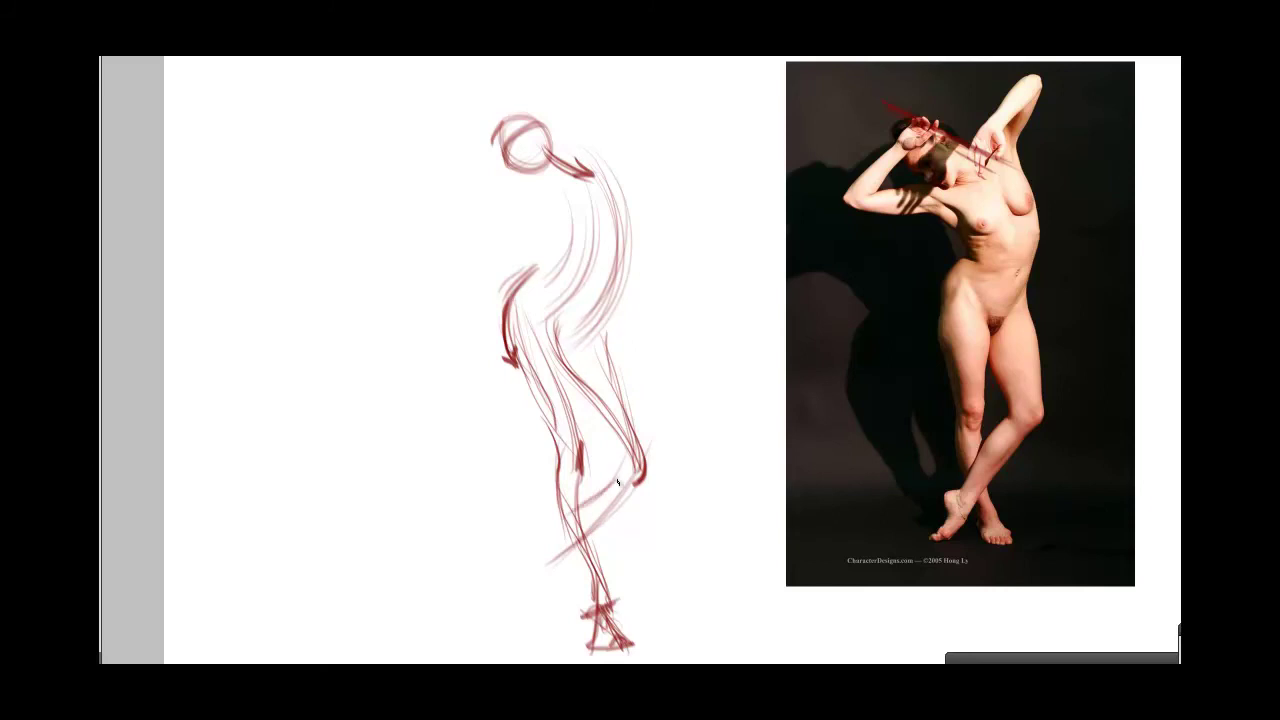
{"action": "left_click_drag", "start_coordinate": [620, 480], "coordinate": [552, 546]}
{"action": "left_click_drag", "start_coordinate": [644, 452], "coordinate": [614, 502]}
{"action": "left_click_drag", "start_coordinate": [630, 458], "coordinate": [556, 554]}
{"action": "left_click_drag", "start_coordinate": [596, 488], "coordinate": [520, 580]}
Draw the crossing leg's foot as a diagonal stroke ending in an arrowhead at the toes.
{"action": "mouse_move", "coordinate": [600, 512]}
{"action": "left_mouse_down"}
{"action": "mouse_move", "coordinate": [510, 588]}
{"action": "mouse_move", "coordinate": [515, 608]}
{"action": "left_mouse_up"}
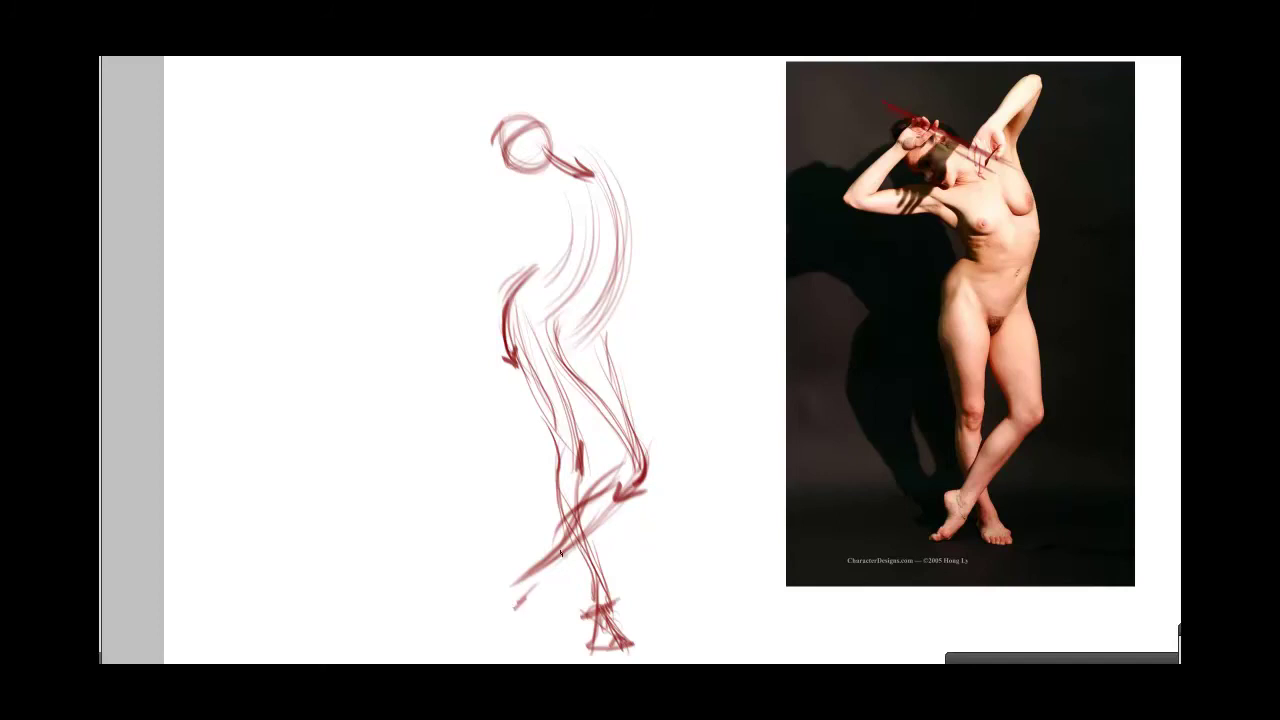
{"action": "mouse_move", "coordinate": [509, 586]}
{"action": "left_mouse_down"}
{"action": "mouse_move", "coordinate": [508, 612]}
{"action": "mouse_move", "coordinate": [483, 636]}
{"action": "left_mouse_up"}
{"action": "left_click_drag", "start_coordinate": [514, 588], "coordinate": [468, 644]}
{"action": "mouse_move", "coordinate": [527, 592]}
{"action": "left_mouse_down"}
{"action": "mouse_move", "coordinate": [466, 644]}
{"action": "mouse_move", "coordinate": [480, 647]}
{"action": "mouse_move", "coordinate": [460, 648]}
{"action": "left_mouse_up"}
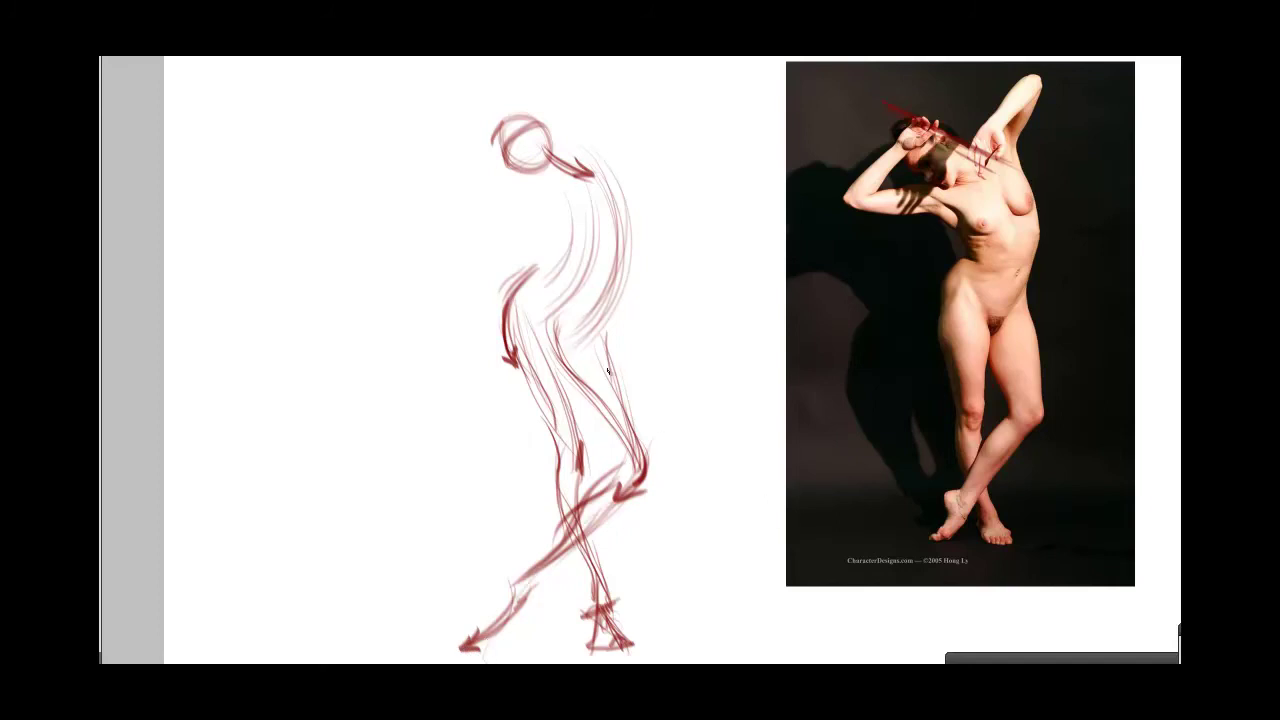
Add cross-contour curves around both thighs, the knees and the crossing calf.
{"action": "mouse_move", "coordinate": [546, 334]}
{"action": "left_mouse_down"}
{"action": "mouse_move", "coordinate": [514, 345]}
{"action": "mouse_move", "coordinate": [553, 334]}
{"action": "mouse_move", "coordinate": [531, 401]}
{"action": "left_mouse_up"}
{"action": "left_click_drag", "start_coordinate": [567, 380], "coordinate": [530, 398]}
{"action": "mouse_move", "coordinate": [548, 444]}
{"action": "left_mouse_down"}
{"action": "mouse_move", "coordinate": [567, 379]}
{"action": "mouse_move", "coordinate": [628, 358]}
{"action": "left_mouse_up"}
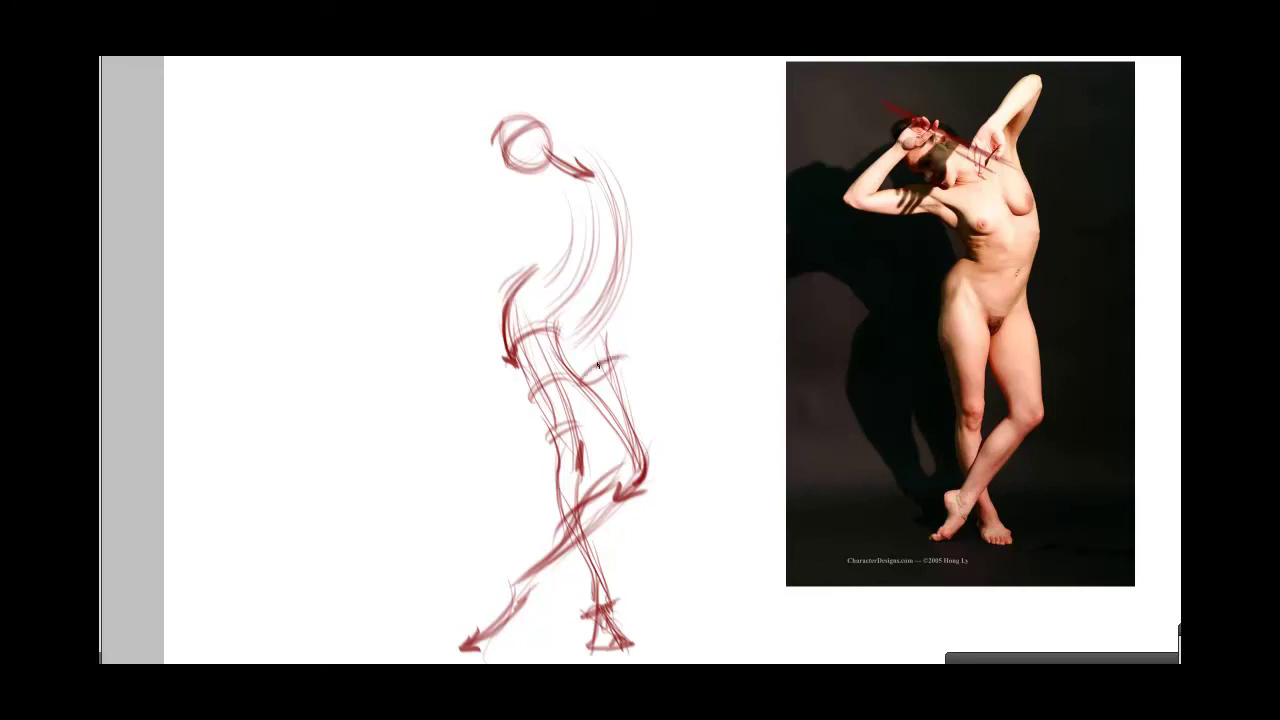
{"action": "left_click_drag", "start_coordinate": [582, 393], "coordinate": [632, 360]}
{"action": "left_click_drag", "start_coordinate": [642, 407], "coordinate": [614, 418]}
{"action": "left_click_drag", "start_coordinate": [617, 526], "coordinate": [582, 500]}
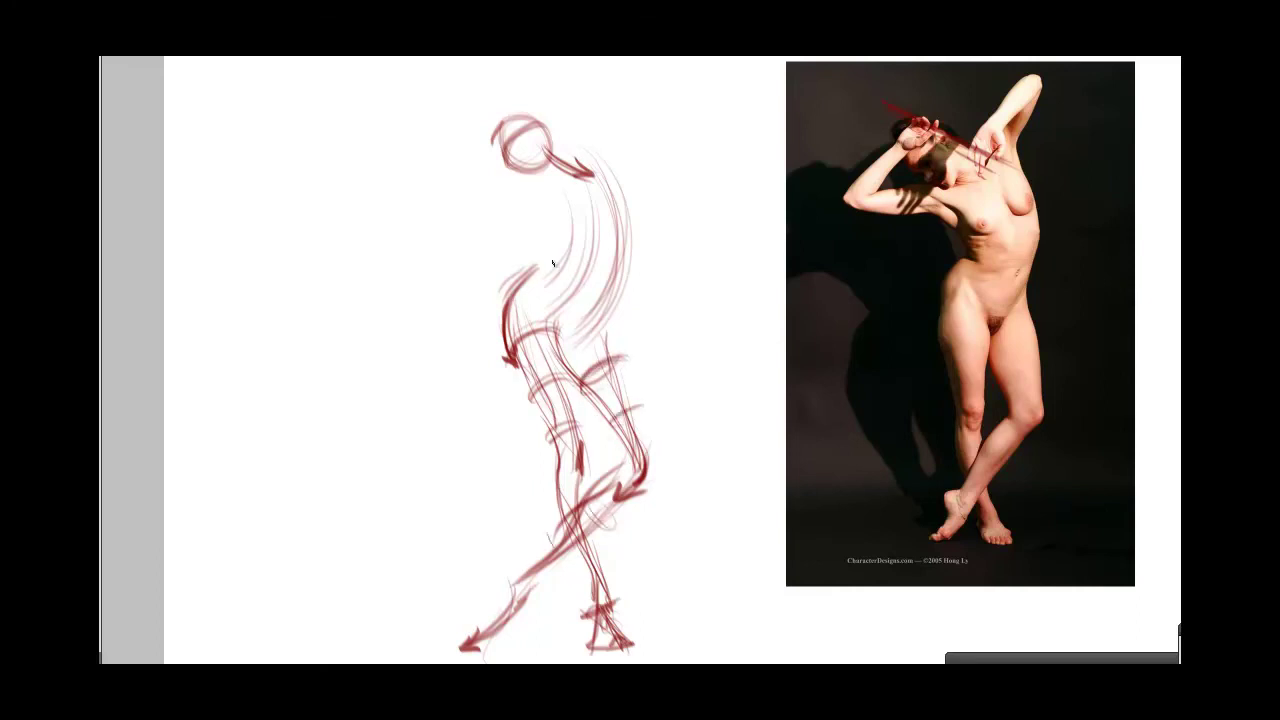
Sweep curved lines across the pelvis from hip to hip, defining its upper edge and lower edge.
{"action": "mouse_move", "coordinate": [592, 365]}
{"action": "left_mouse_down"}
{"action": "mouse_move", "coordinate": [516, 325]}
{"action": "mouse_move", "coordinate": [512, 288]}
{"action": "left_mouse_up"}
{"action": "mouse_move", "coordinate": [607, 345]}
{"action": "left_mouse_down"}
{"action": "mouse_move", "coordinate": [570, 281]}
{"action": "mouse_move", "coordinate": [577, 327]}
{"action": "mouse_move", "coordinate": [593, 288]}
{"action": "mouse_move", "coordinate": [522, 295]}
{"action": "left_mouse_up"}
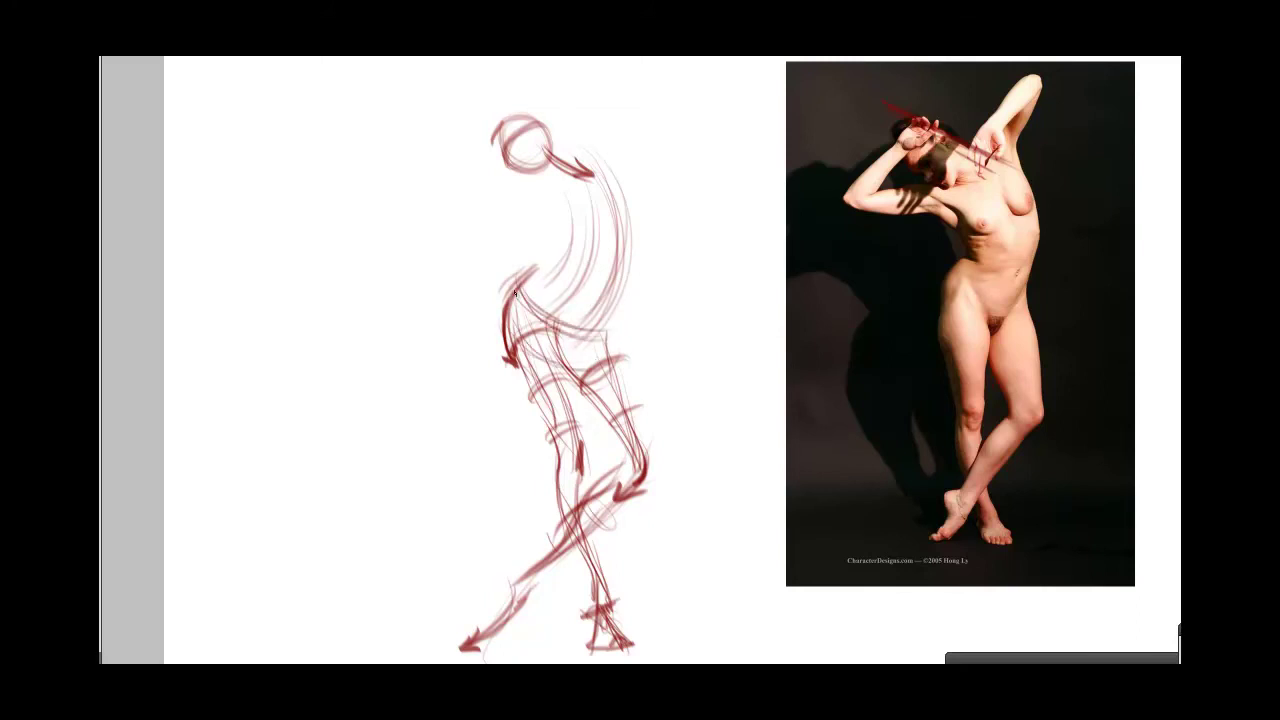
{"action": "left_click_drag", "start_coordinate": [544, 362], "coordinate": [517, 346]}
{"action": "left_click_drag", "start_coordinate": [589, 365], "coordinate": [522, 352]}
Add curves across the ribcage, redraw the head as a lower tilted oval, and mark the chin and neck.
{"action": "mouse_move", "coordinate": [575, 193]}
{"action": "left_mouse_down"}
{"action": "mouse_move", "coordinate": [529, 230]}
{"action": "mouse_move", "coordinate": [607, 190]}
{"action": "mouse_move", "coordinate": [574, 215]}
{"action": "mouse_move", "coordinate": [549, 192]}
{"action": "mouse_move", "coordinate": [565, 141]}
{"action": "left_mouse_up"}
{"action": "mouse_move", "coordinate": [496, 157]}
{"action": "left_mouse_down"}
{"action": "mouse_move", "coordinate": [535, 161]}
{"action": "mouse_move", "coordinate": [500, 125]}
{"action": "mouse_move", "coordinate": [477, 152]}
{"action": "mouse_move", "coordinate": [522, 136]}
{"action": "mouse_move", "coordinate": [481, 135]}
{"action": "mouse_move", "coordinate": [511, 184]}
{"action": "mouse_move", "coordinate": [516, 130]}
{"action": "mouse_move", "coordinate": [483, 172]}
{"action": "mouse_move", "coordinate": [529, 153]}
{"action": "mouse_move", "coordinate": [481, 137]}
{"action": "mouse_move", "coordinate": [494, 170]}
{"action": "mouse_move", "coordinate": [559, 173]}
{"action": "mouse_move", "coordinate": [516, 149]}
{"action": "mouse_move", "coordinate": [572, 176]}
{"action": "mouse_move", "coordinate": [489, 130]}
{"action": "mouse_move", "coordinate": [519, 147]}
{"action": "mouse_move", "coordinate": [488, 164]}
{"action": "mouse_move", "coordinate": [520, 135]}
{"action": "mouse_move", "coordinate": [500, 178]}
{"action": "mouse_move", "coordinate": [491, 160]}
{"action": "mouse_move", "coordinate": [522, 158]}
{"action": "mouse_move", "coordinate": [489, 170]}
{"action": "mouse_move", "coordinate": [521, 136]}
{"action": "mouse_move", "coordinate": [502, 183]}
{"action": "mouse_move", "coordinate": [474, 172]}
{"action": "mouse_move", "coordinate": [532, 187]}
{"action": "mouse_move", "coordinate": [476, 167]}
{"action": "mouse_move", "coordinate": [489, 172]}
{"action": "mouse_move", "coordinate": [481, 131]}
{"action": "mouse_move", "coordinate": [473, 161]}
{"action": "mouse_move", "coordinate": [519, 135]}
{"action": "mouse_move", "coordinate": [520, 188]}
{"action": "left_mouse_up"}
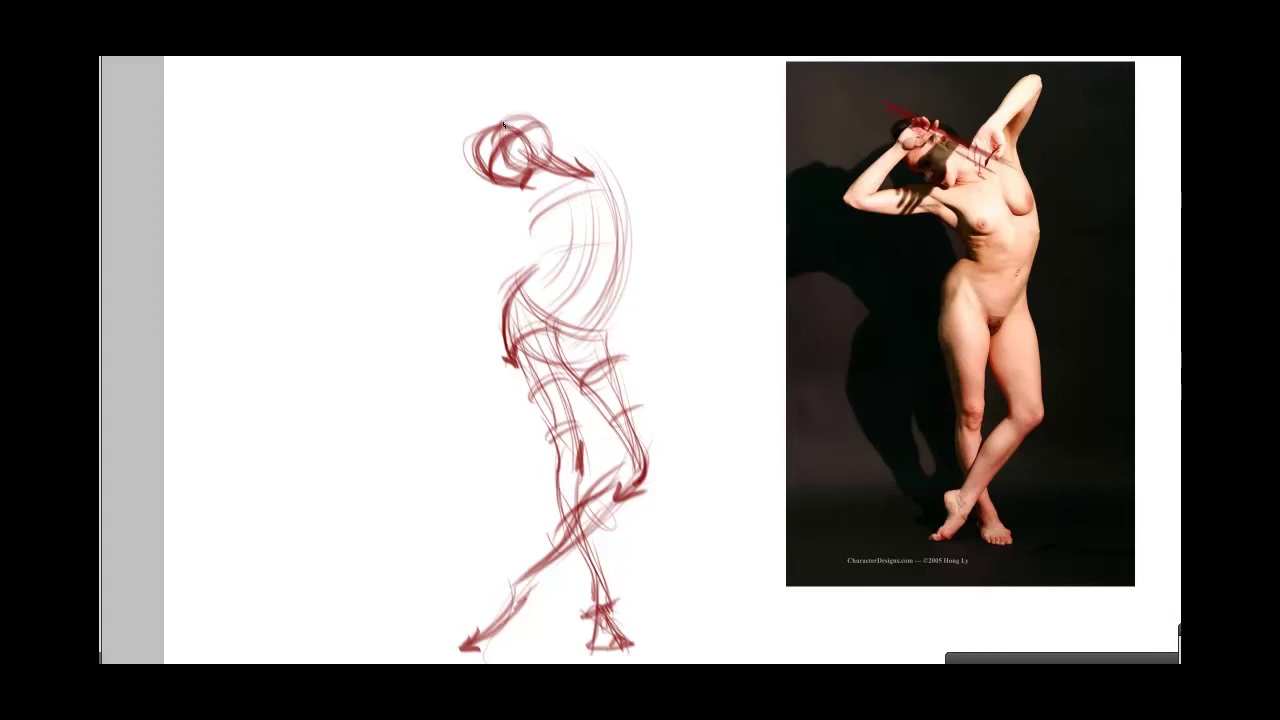
{"action": "mouse_move", "coordinate": [498, 124]}
{"action": "left_mouse_down"}
{"action": "mouse_move", "coordinate": [526, 135]}
{"action": "mouse_move", "coordinate": [485, 174]}
{"action": "mouse_move", "coordinate": [574, 163]}
{"action": "mouse_move", "coordinate": [563, 201]}
{"action": "mouse_move", "coordinate": [555, 180]}
{"action": "mouse_move", "coordinate": [528, 188]}
{"action": "mouse_move", "coordinate": [557, 205]}
{"action": "left_mouse_up"}
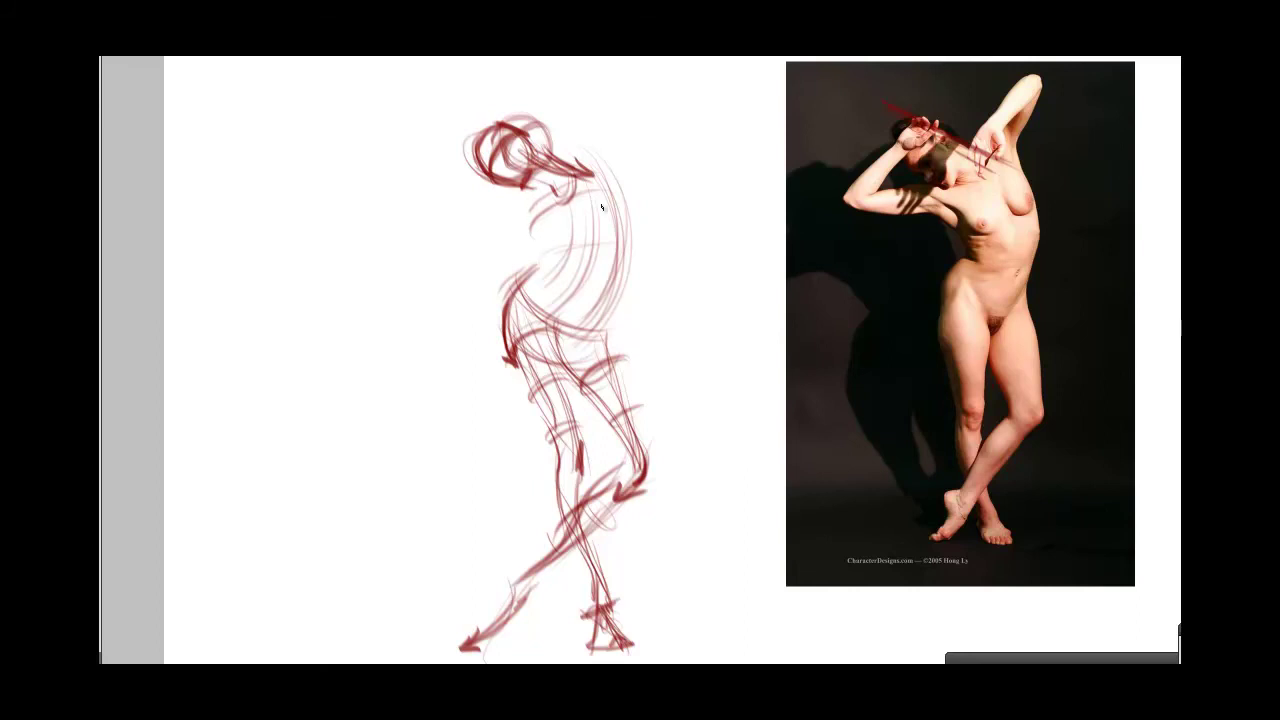
Draw the bent arm's upper arm out to a pointed elbow, and bring its forearm back up toward the head.
{"action": "mouse_move", "coordinate": [549, 189]}
{"action": "left_mouse_down"}
{"action": "mouse_move", "coordinate": [474, 186]}
{"action": "mouse_move", "coordinate": [491, 200]}
{"action": "mouse_move", "coordinate": [430, 168]}
{"action": "mouse_move", "coordinate": [421, 173]}
{"action": "mouse_move", "coordinate": [460, 192]}
{"action": "mouse_move", "coordinate": [418, 180]}
{"action": "left_mouse_up"}
{"action": "mouse_move", "coordinate": [543, 219]}
{"action": "left_mouse_down"}
{"action": "mouse_move", "coordinate": [410, 182]}
{"action": "mouse_move", "coordinate": [426, 152]}
{"action": "left_mouse_up"}
{"action": "mouse_move", "coordinate": [453, 172]}
{"action": "left_mouse_down"}
{"action": "mouse_move", "coordinate": [433, 151]}
{"action": "mouse_move", "coordinate": [436, 168]}
{"action": "left_mouse_up"}
{"action": "left_click_drag", "start_coordinate": [532, 118], "coordinate": [472, 146]}
{"action": "left_click_drag", "start_coordinate": [474, 142], "coordinate": [438, 170]}
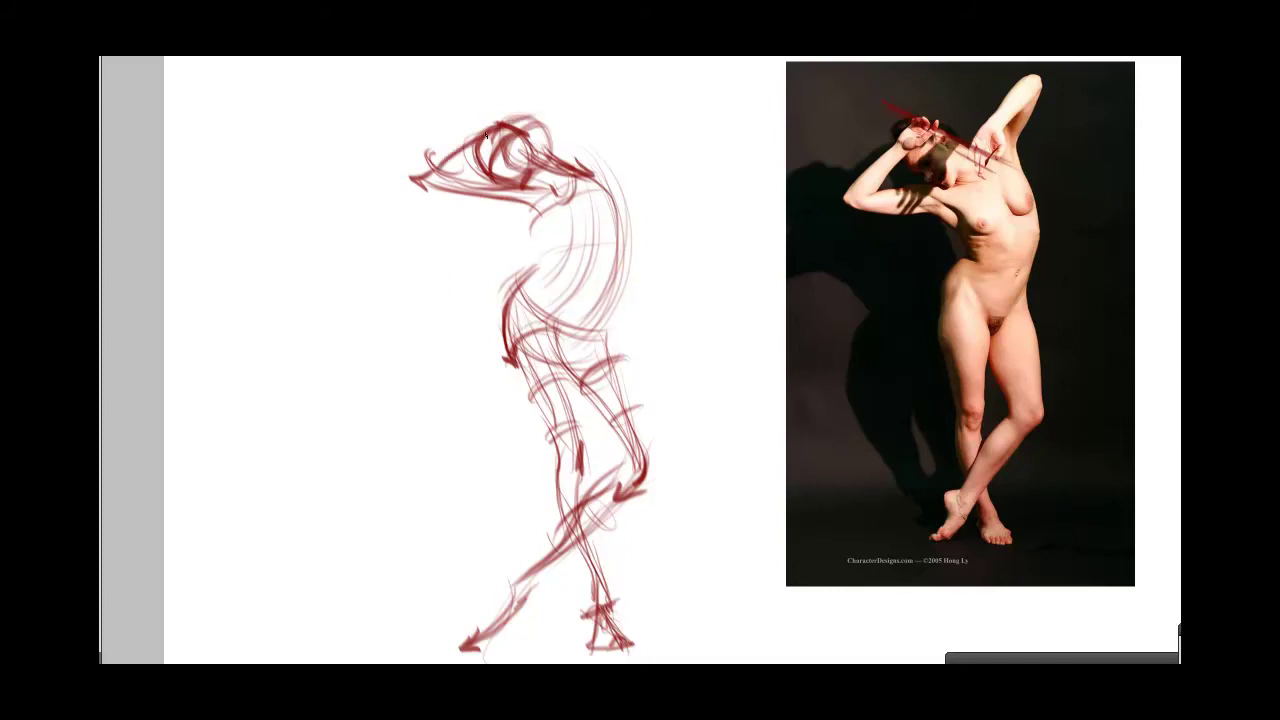
Restate the bent arm's forearm over the head, and sketch its hand with short strokes above.
{"action": "left_click_drag", "start_coordinate": [536, 124], "coordinate": [464, 176]}
{"action": "left_click_drag", "start_coordinate": [524, 122], "coordinate": [462, 174]}
{"action": "mouse_move", "coordinate": [536, 106]}
{"action": "left_mouse_down"}
{"action": "mouse_move", "coordinate": [530, 127]}
{"action": "mouse_move", "coordinate": [536, 82]}
{"action": "mouse_move", "coordinate": [517, 105]}
{"action": "left_mouse_up"}
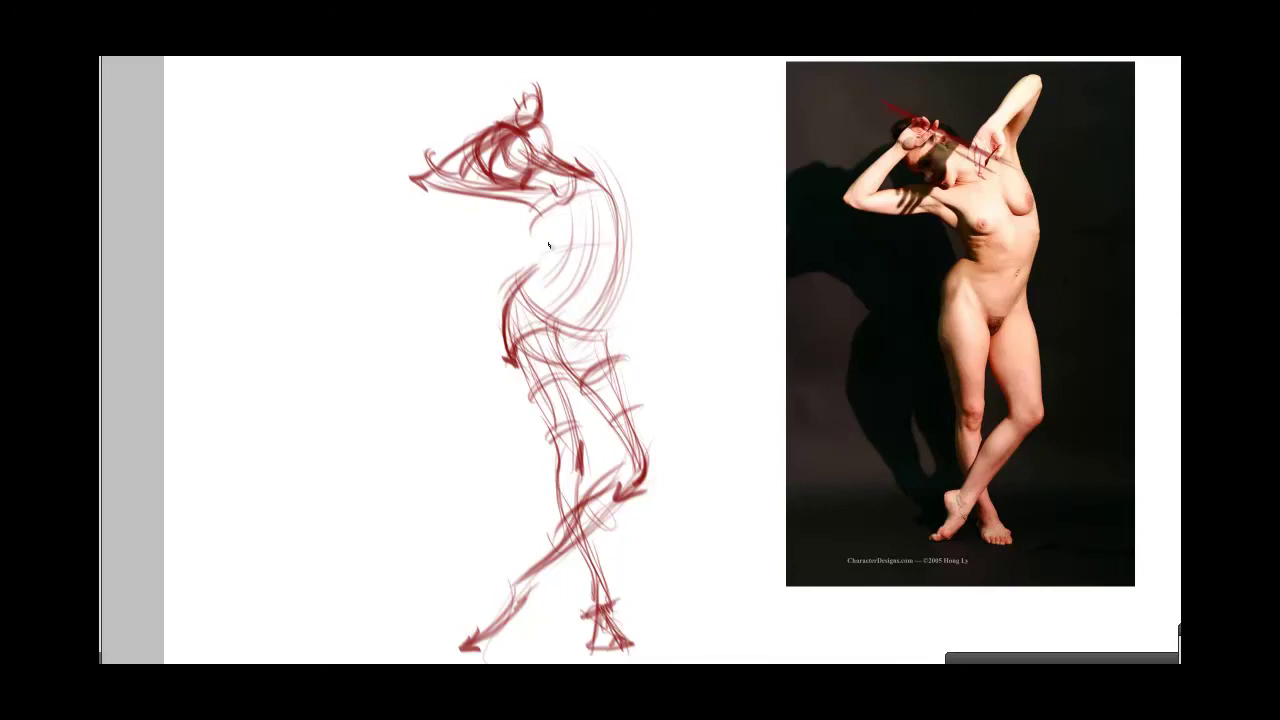
Draw the torso's pinched side into the waist, and start the raised arm with two upward-sweeping contours from the shoulder.
{"action": "mouse_move", "coordinate": [544, 222]}
{"action": "left_mouse_down"}
{"action": "mouse_move", "coordinate": [530, 296]}
{"action": "mouse_move", "coordinate": [518, 292]}
{"action": "mouse_move", "coordinate": [545, 290]}
{"action": "mouse_move", "coordinate": [515, 305]}
{"action": "left_mouse_up"}
{"action": "mouse_move", "coordinate": [550, 225]}
{"action": "left_mouse_down"}
{"action": "mouse_move", "coordinate": [548, 286]}
{"action": "mouse_move", "coordinate": [515, 305]}
{"action": "left_mouse_up"}
{"action": "left_click_drag", "start_coordinate": [616, 203], "coordinate": [645, 118]}
{"action": "mouse_move", "coordinate": [616, 163]}
{"action": "left_mouse_down"}
{"action": "mouse_move", "coordinate": [650, 91]}
{"action": "mouse_move", "coordinate": [590, 120]}
{"action": "left_mouse_up"}
{"action": "left_click_drag", "start_coordinate": [654, 73], "coordinate": [555, 152]}
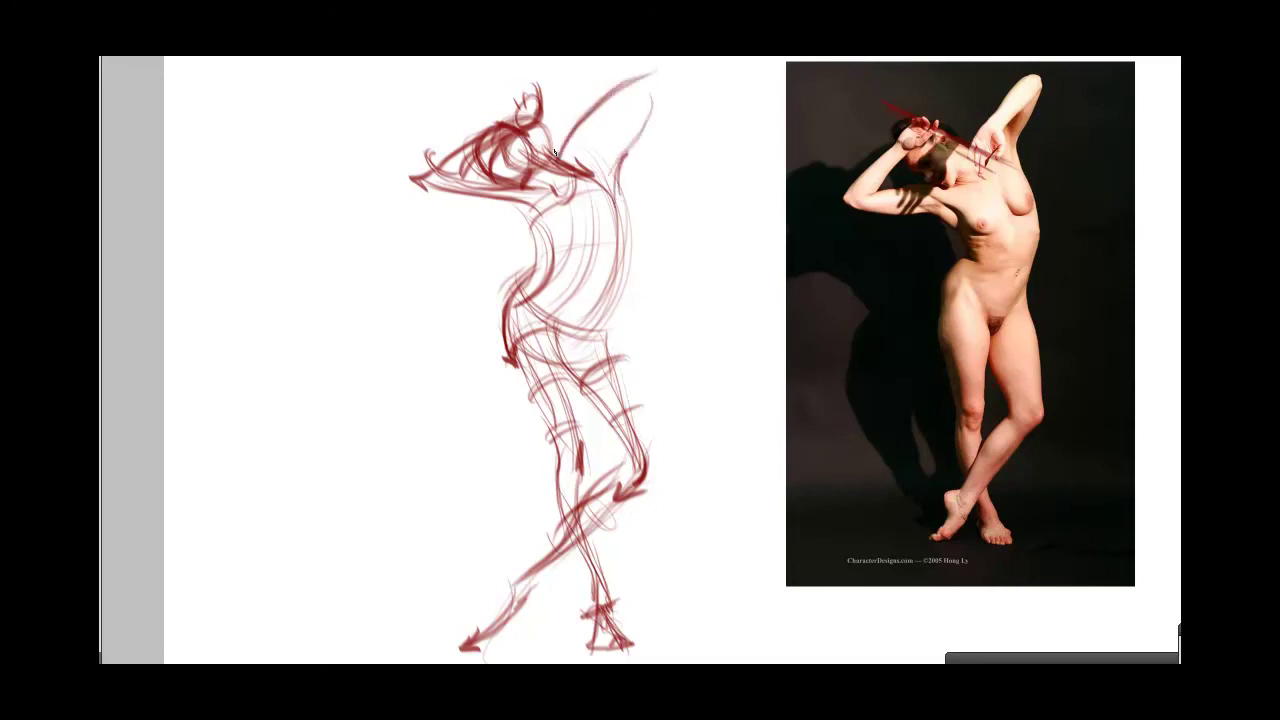